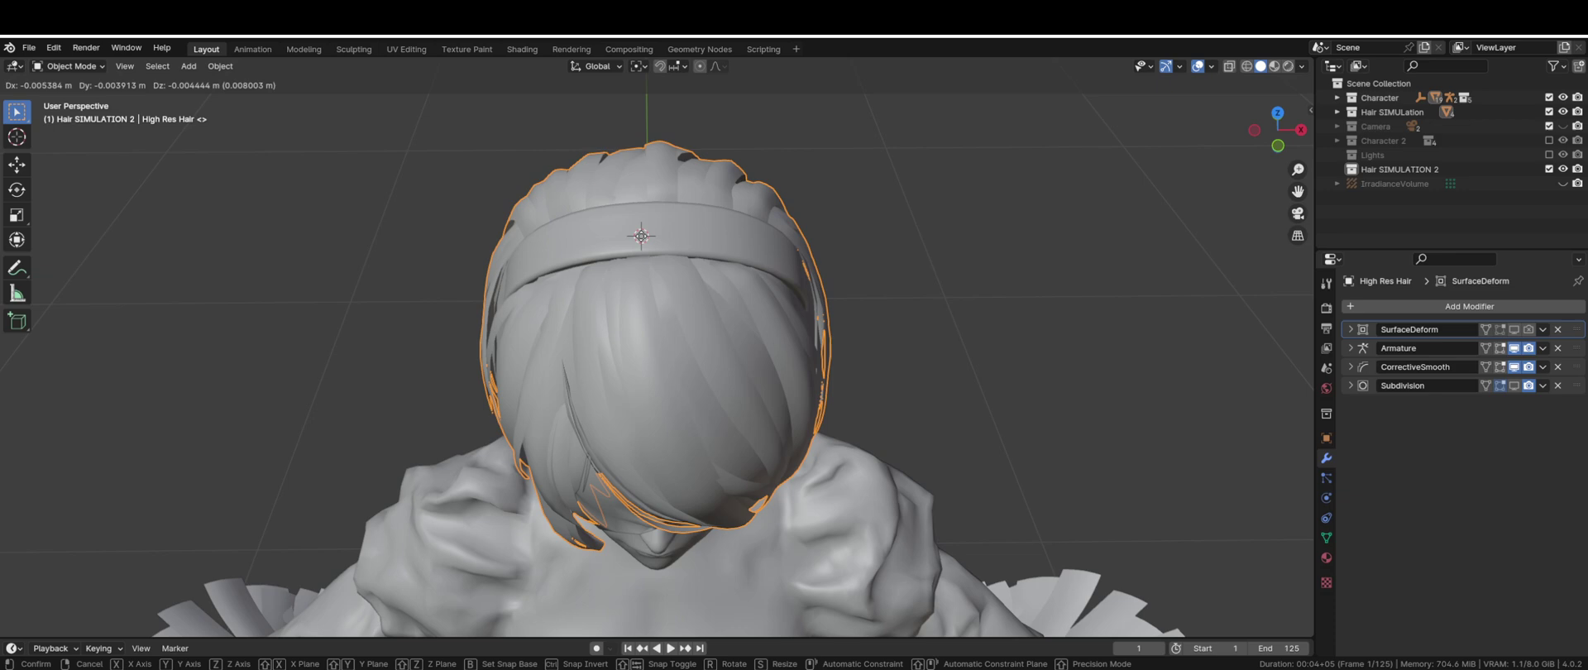
- Snap the 3D cursor to the top of the character's head, near the headband
{"action": "left_click", "coordinate": [641, 236]}
{"action": "key", "text": "shift+s"}
{"action": "left_click", "coordinate": [684, 433]}
{"action": "scroll", "coordinate": [670, 347], "scroll_direction": "down", "scroll_amount": 1}
{"action": "key", "text": "g"}
{"action": "left_click", "coordinate": [657, 249]}
{"action": "middle_click_drag", "start_coordinate": [786, 306], "coordinate": [796, 233]}
{"action": "scroll", "coordinate": [796, 232], "scroll_direction": "down", "scroll_amount": 3}
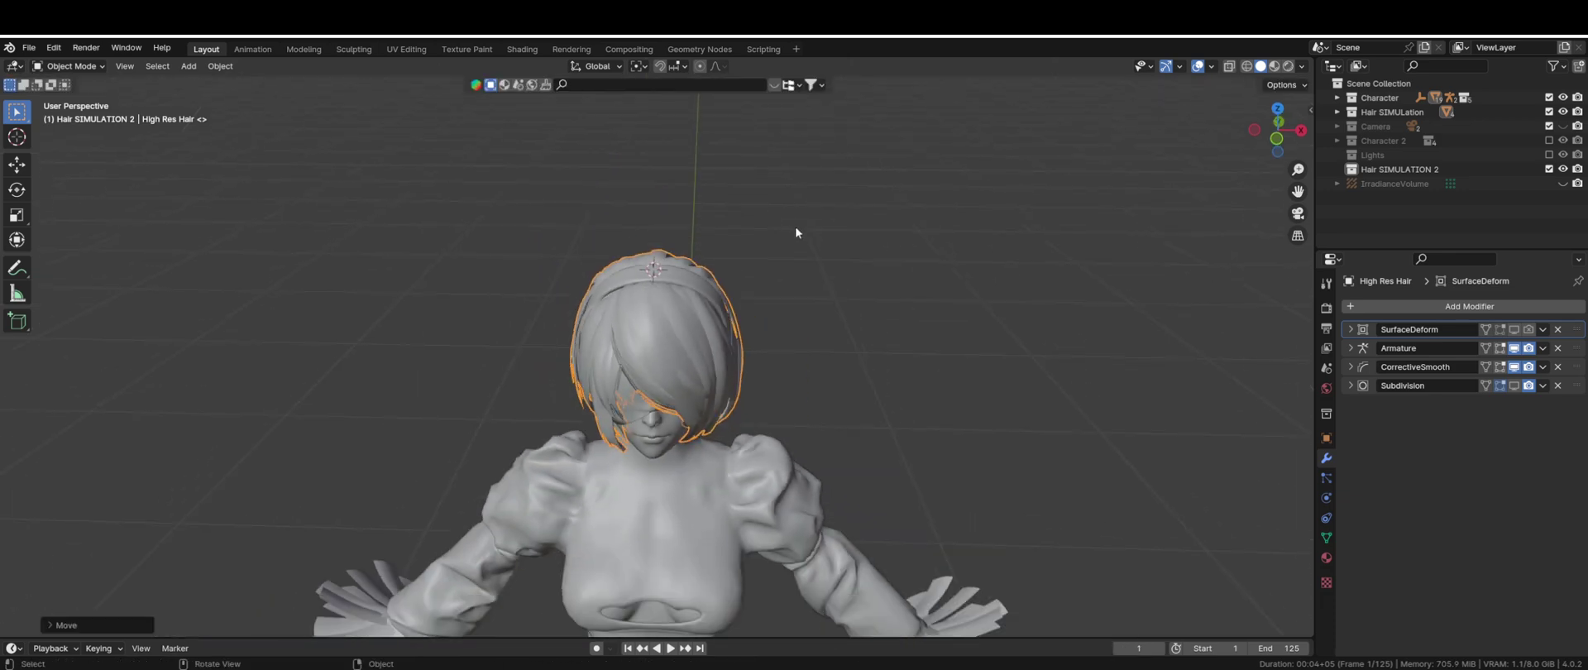
- Add a cylinder mesh at the 3D cursor in the Hair SIMULATION 2 collection
{"action": "key", "text": "shift+a"}
{"action": "mouse_move", "coordinate": [637, 236]}
{"action": "left_click", "coordinate": [773, 308]}
{"action": "scroll", "coordinate": [816, 327], "scroll_direction": "down", "scroll_amount": 4}
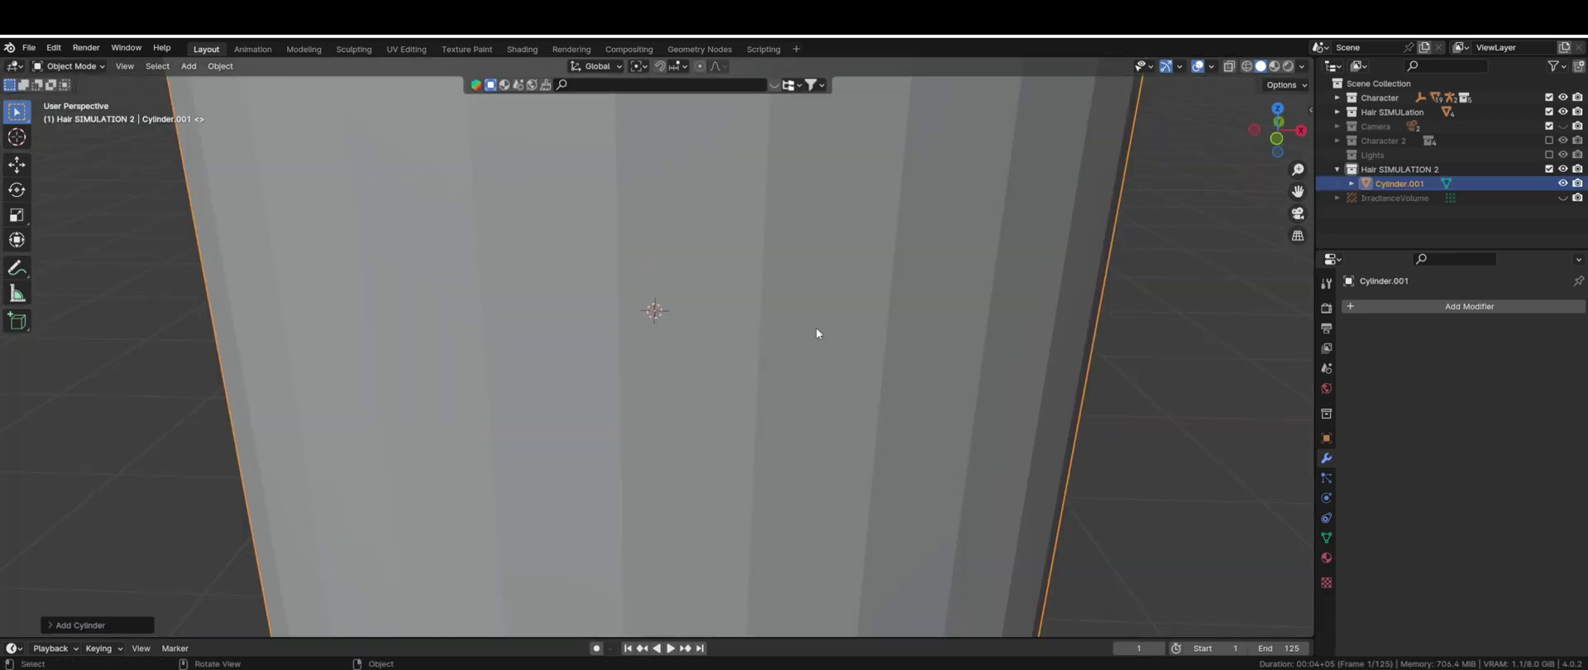
- Scale the whole cylinder mesh down in Edit Mode until it is no wider than the head
{"action": "key", "text": "Tab"}
{"action": "key", "text": "s"}
{"action": "left_click", "coordinate": [768, 361]}
{"action": "key", "text": "o"}
{"action": "key", "text": "s"}
{"action": "left_click", "coordinate": [753, 289]}
{"action": "scroll", "coordinate": [823, 326], "scroll_direction": "up", "scroll_amount": 1}
{"action": "key", "text": "KP_Decimal"}
{"action": "scroll", "coordinate": [926, 288], "scroll_direction": "down", "scroll_amount": 5}
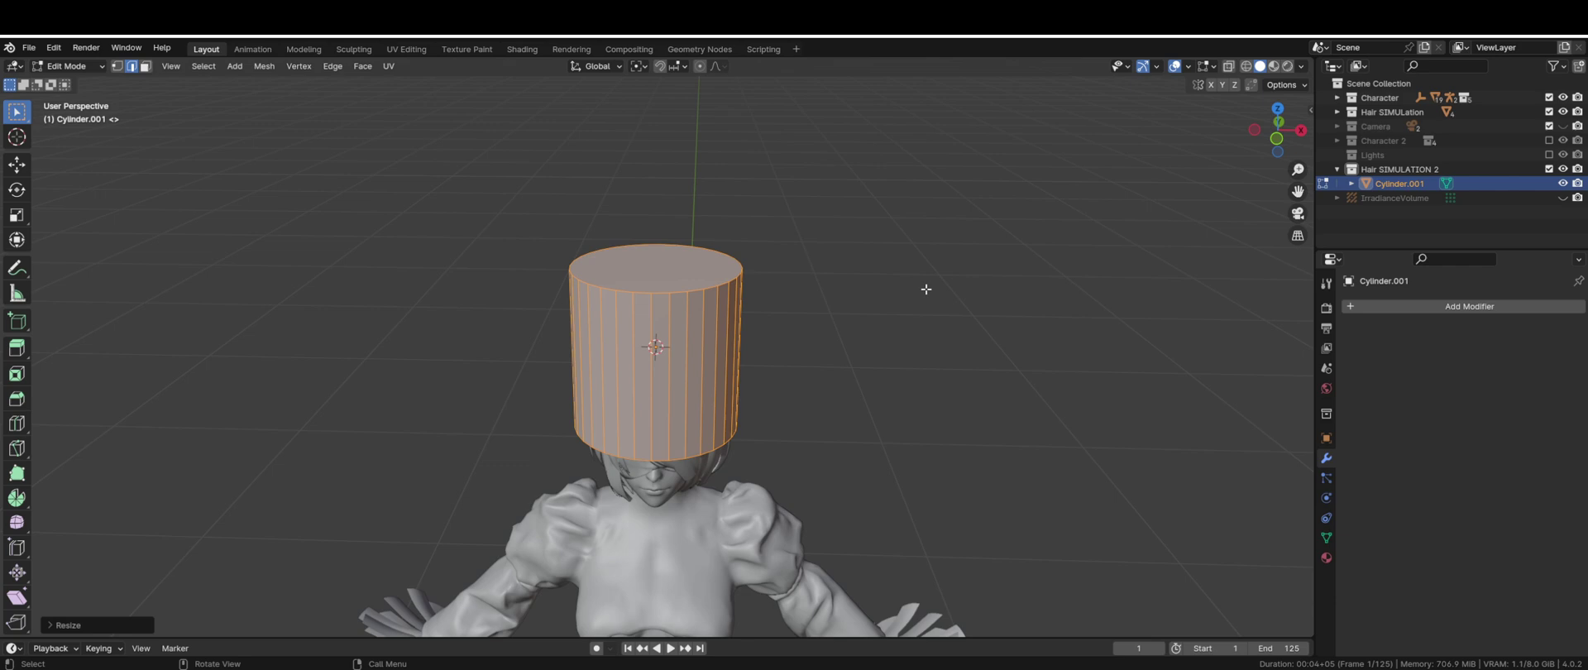
{"action": "key", "text": "s"}
{"action": "left_click", "coordinate": [856, 289]}
- Delete all of the cylinder's faces except its flat top cap
{"action": "scroll", "coordinate": [856, 288], "scroll_direction": "up", "scroll_amount": 4}
{"action": "key", "text": "x"}
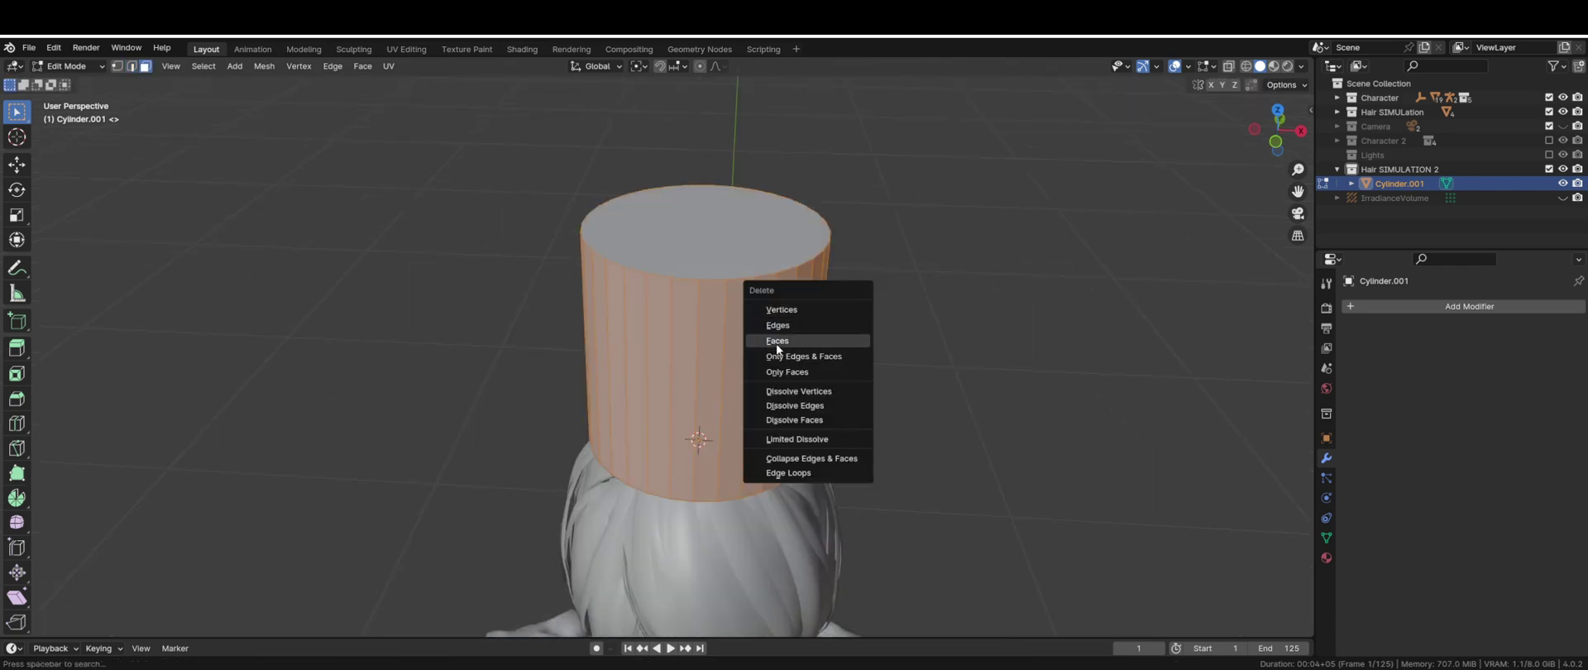
{"action": "left_click", "coordinate": [776, 344]}
{"action": "scroll", "coordinate": [708, 250], "scroll_direction": "down", "scroll_amount": 1}
{"action": "key", "text": "Tab"}
{"action": "key", "text": "Tab"}
- Lower the remaining flat cap along Z until it sits just above the hair
{"action": "left_click", "coordinate": [708, 249]}
{"action": "key", "text": "g"}
{"action": "key", "text": "z"}
{"action": "left_click", "coordinate": [827, 419]}
- Shift the flat disc along Y over the crown in top view and adjust its scale
{"action": "key", "text": "KP_Decimal"}
{"action": "key", "text": "KP_7"}
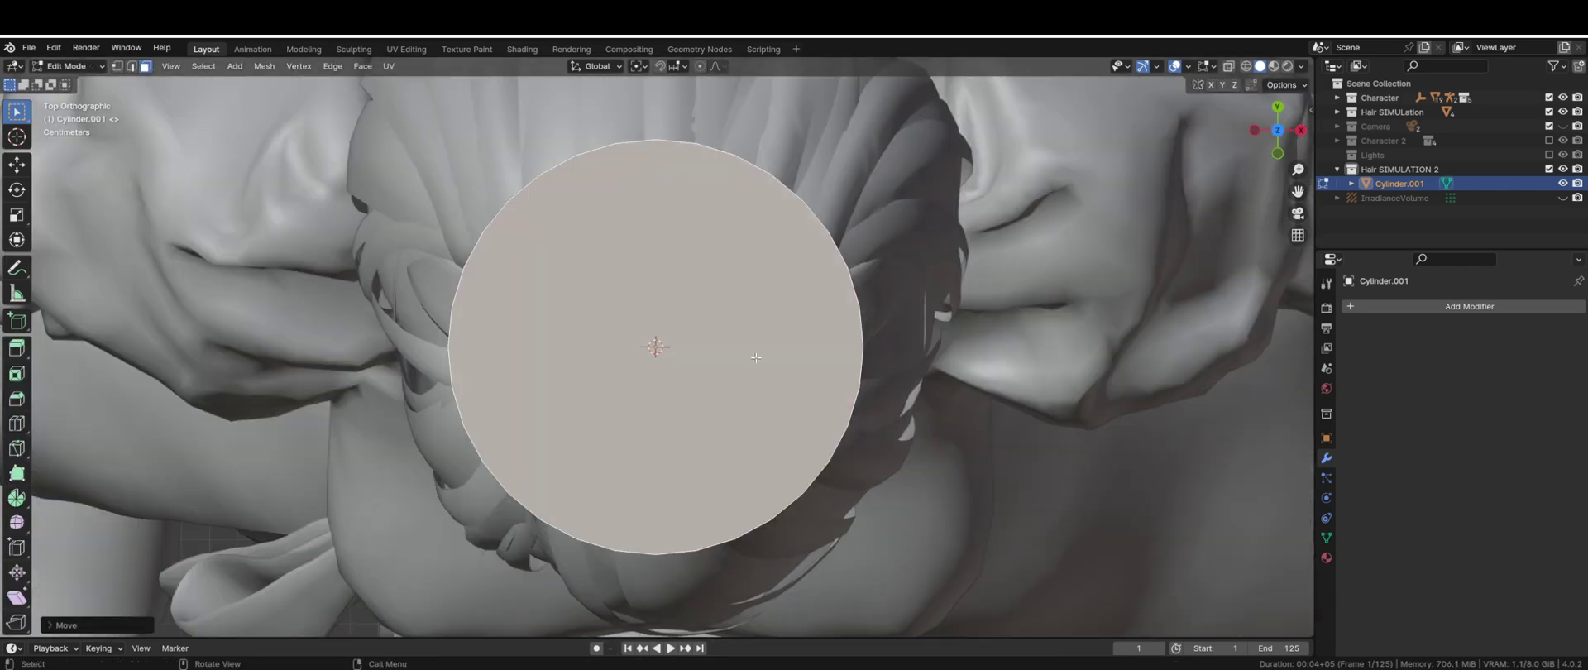
{"action": "scroll", "coordinate": [757, 358], "scroll_direction": "down", "scroll_amount": 2}
{"action": "key", "text": "g"}
{"action": "key", "text": "y"}
{"action": "left_click", "coordinate": [762, 316]}
{"action": "middle_click_drag", "start_coordinate": [763, 316], "coordinate": [790, 373], "text": "shift"}
{"action": "key", "text": "s"}
{"action": "left_click", "coordinate": [834, 373]}
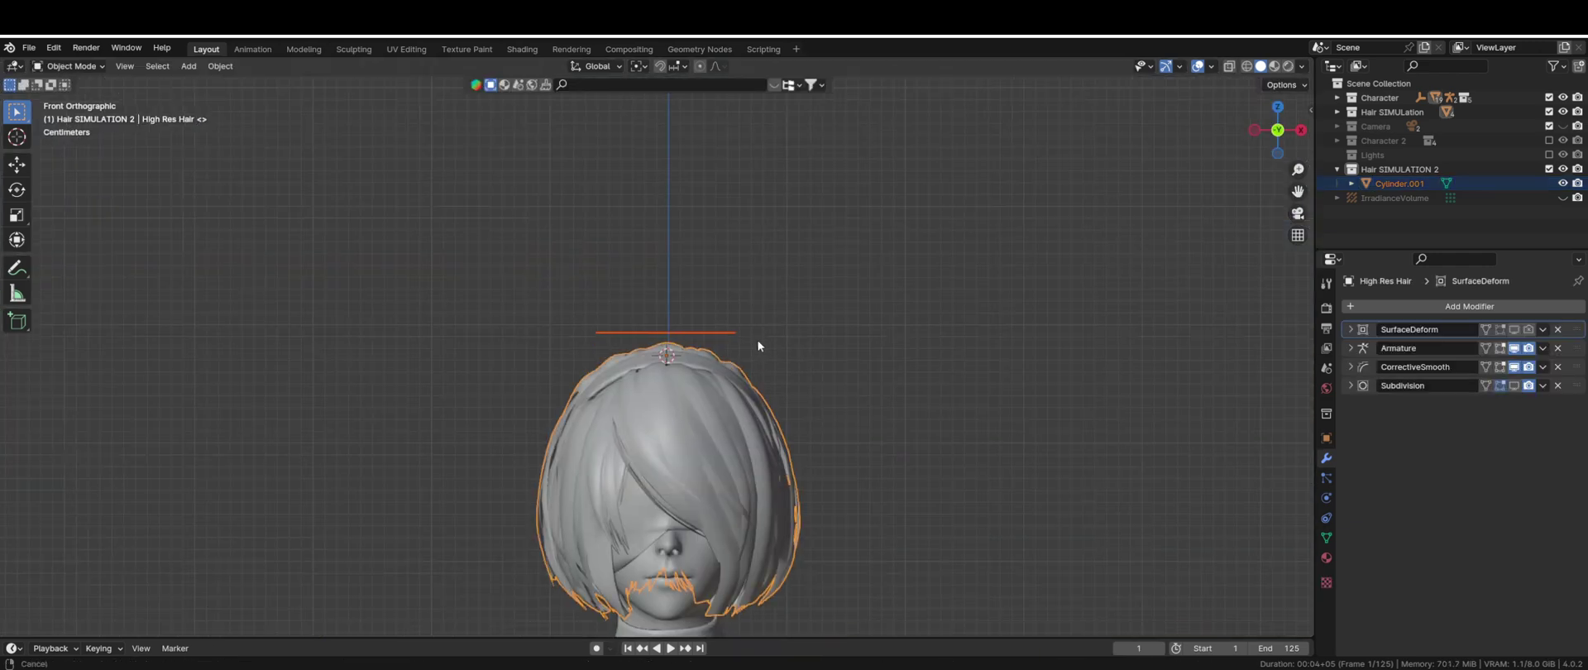
- Isolate the disc and the High Res Hair in local view, and open the disc for mesh editing
{"action": "middle_click_drag", "start_coordinate": [758, 340], "coordinate": [801, 271], "text": "shift"}
{"action": "key", "text": "KP_Divide"}
{"action": "left_click", "coordinate": [736, 147]}
{"action": "key", "text": "KP_7"}
{"action": "scroll", "coordinate": [910, 256], "scroll_direction": "up", "scroll_amount": 2}
{"action": "key", "text": "Tab"}
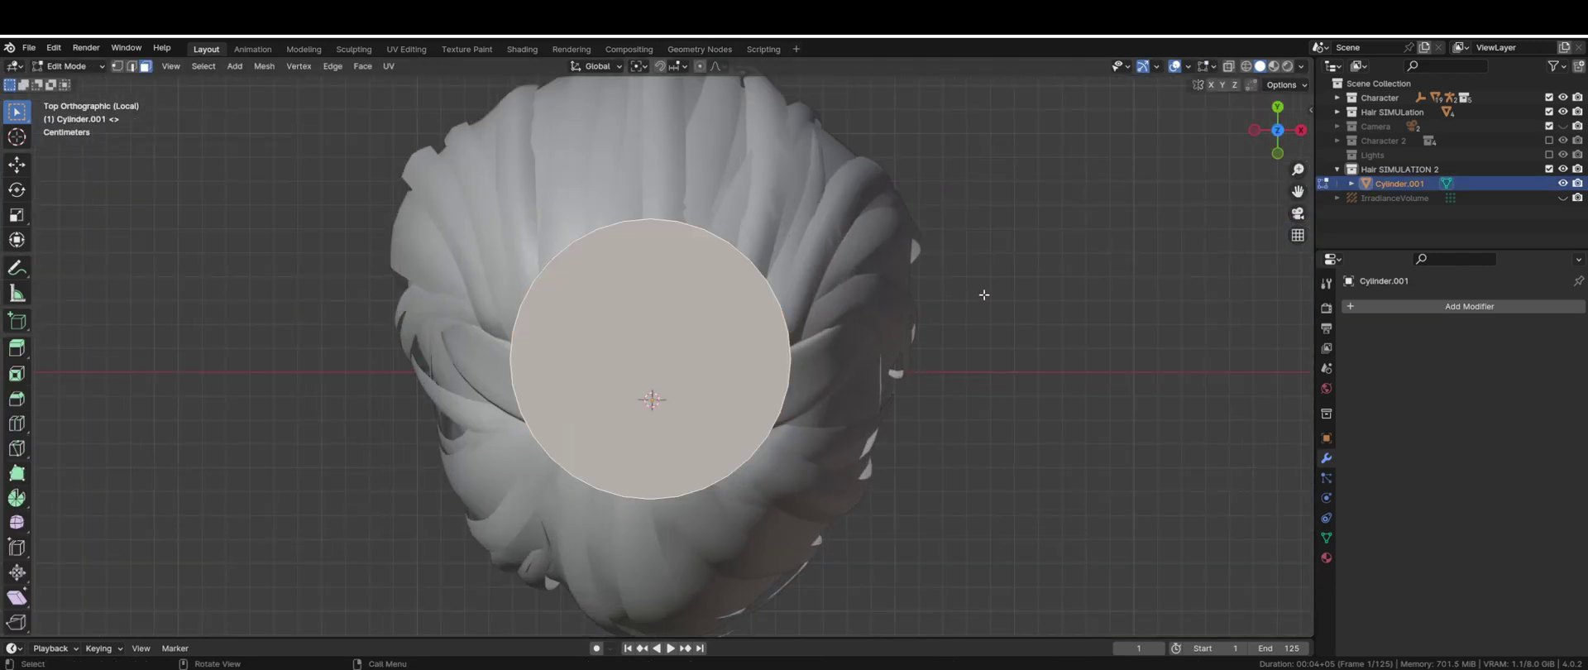
- Scale the disc down to a small circle at the crown of the hair
{"action": "key", "text": "s"}
{"action": "left_click", "coordinate": [832, 322]}
{"action": "key", "text": "s"}
{"action": "left_click", "coordinate": [755, 334]}
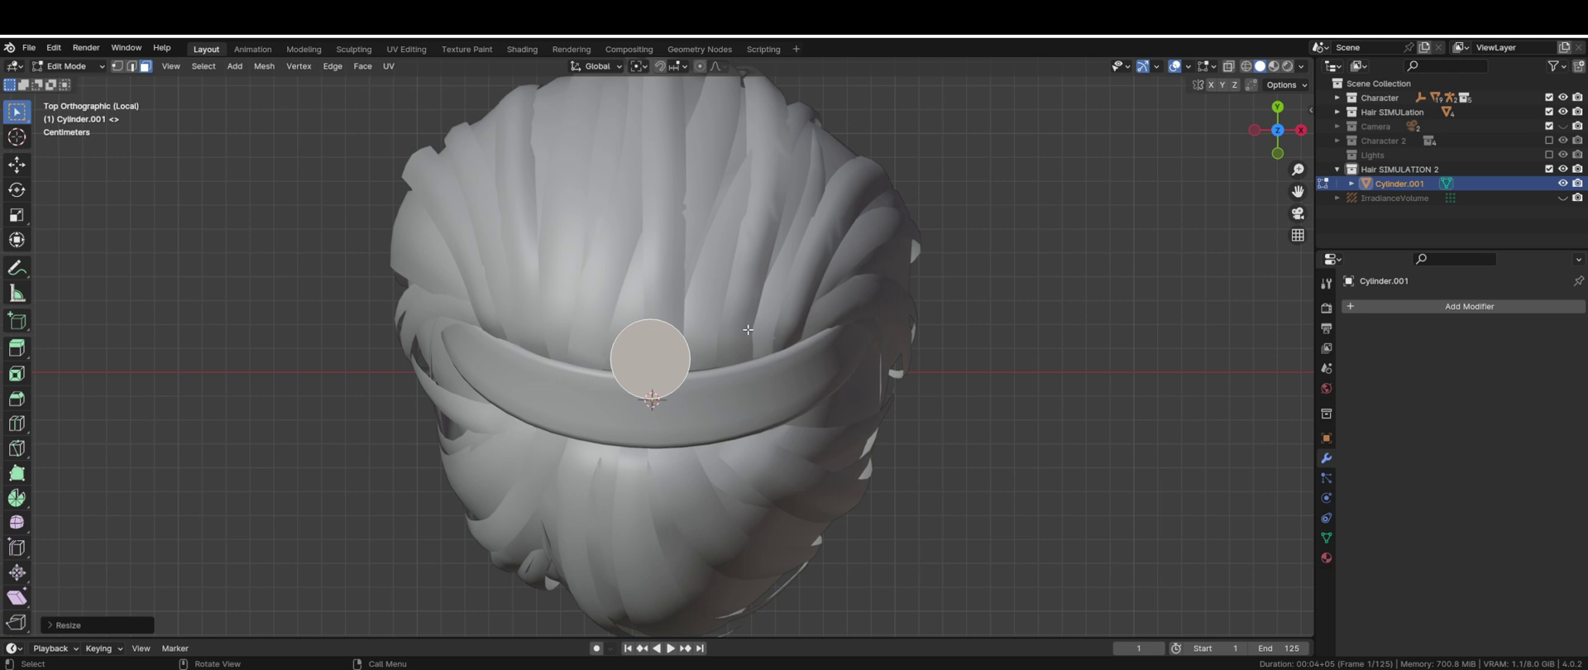
- Extrude the disc's edge in front view, scale it outwards and lower the new ring slightly along Z
{"action": "key", "text": "1"}
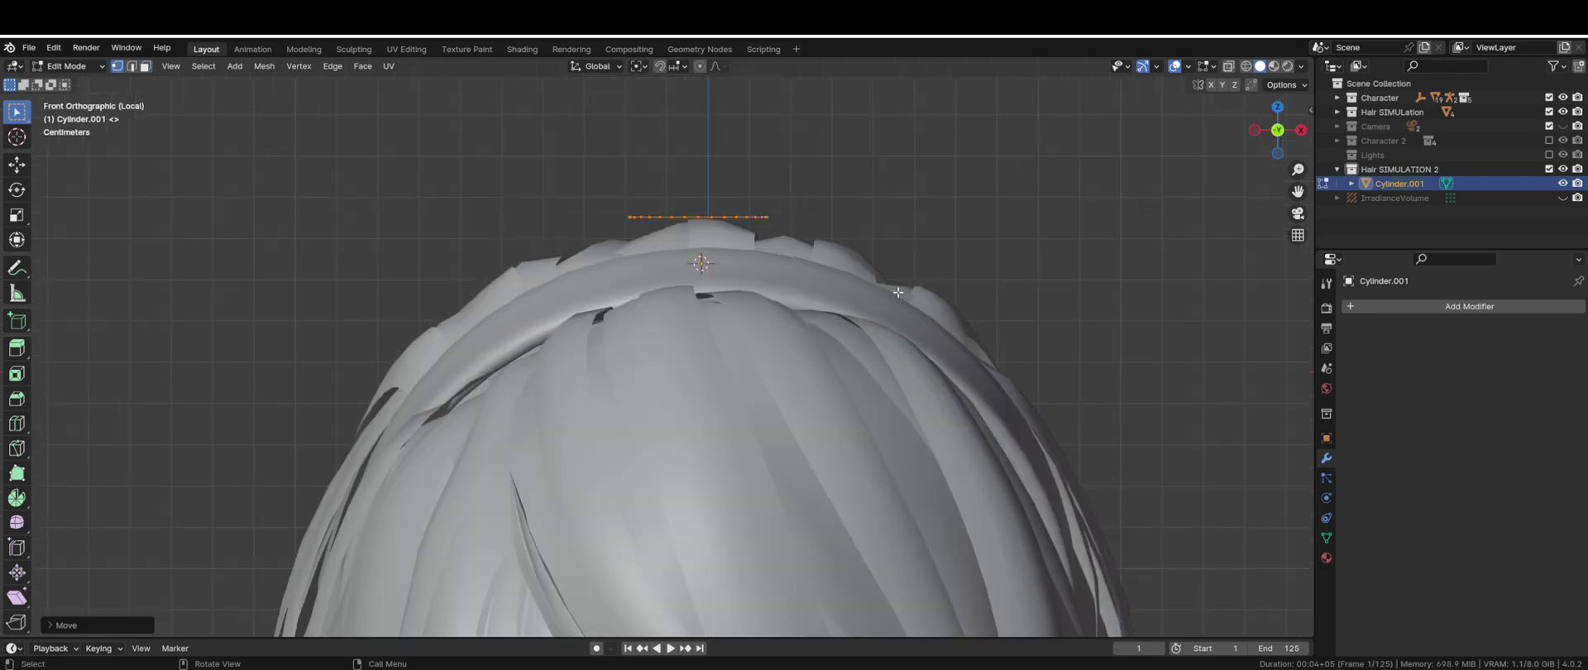
{"action": "key", "text": "e"}
{"action": "left_click", "coordinate": [895, 293]}
{"action": "key", "text": "s"}
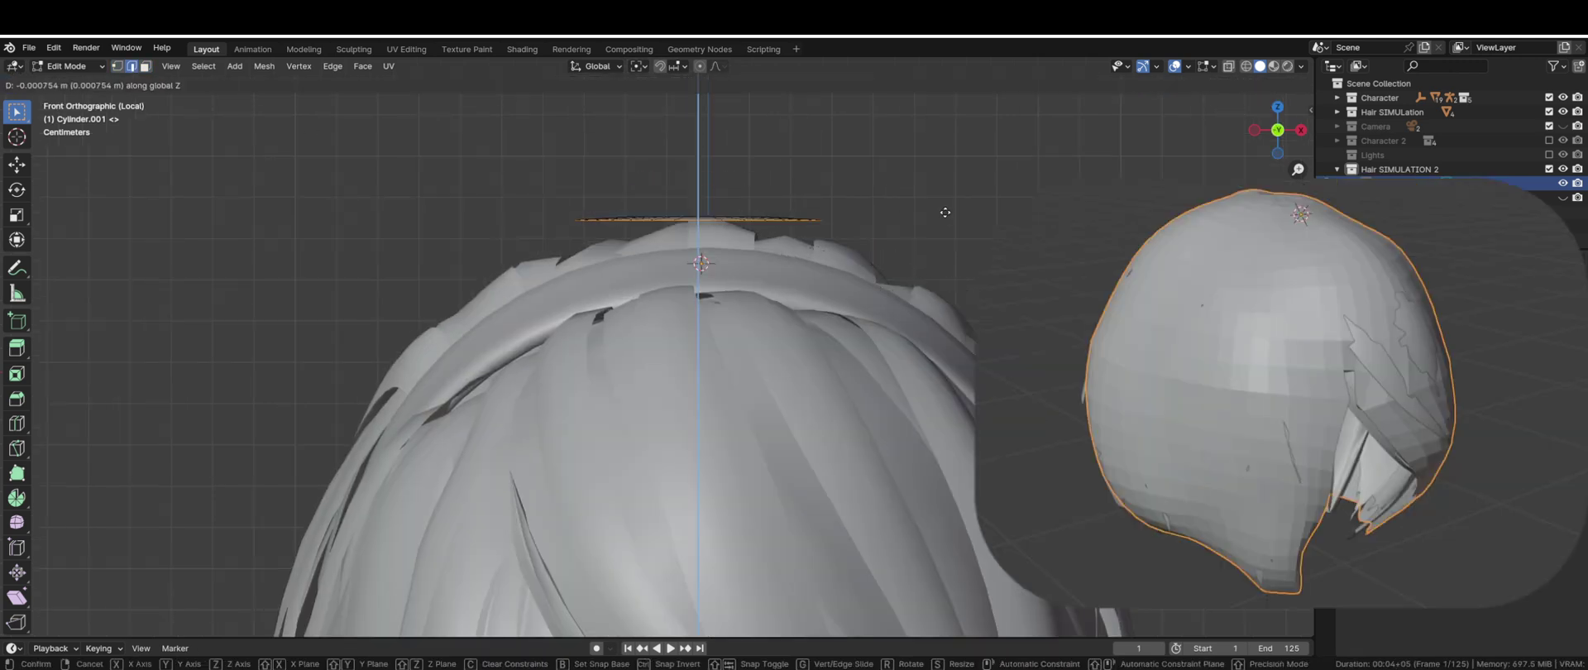
{"action": "left_click", "coordinate": [934, 247]}
{"action": "left_click", "coordinate": [973, 272]}
{"action": "key", "text": "g"}
{"action": "key", "text": "z"}
{"action": "left_click", "coordinate": [997, 278]}
- Extrude further rings for the cap, widening and lowering them along Z to follow the top of the hair
{"action": "key", "text": "e"}
{"action": "left_click", "coordinate": [1013, 280]}
{"action": "key", "text": "s"}
{"action": "left_click", "coordinate": [1139, 291]}
{"action": "key", "text": "g"}
{"action": "key", "text": "z"}
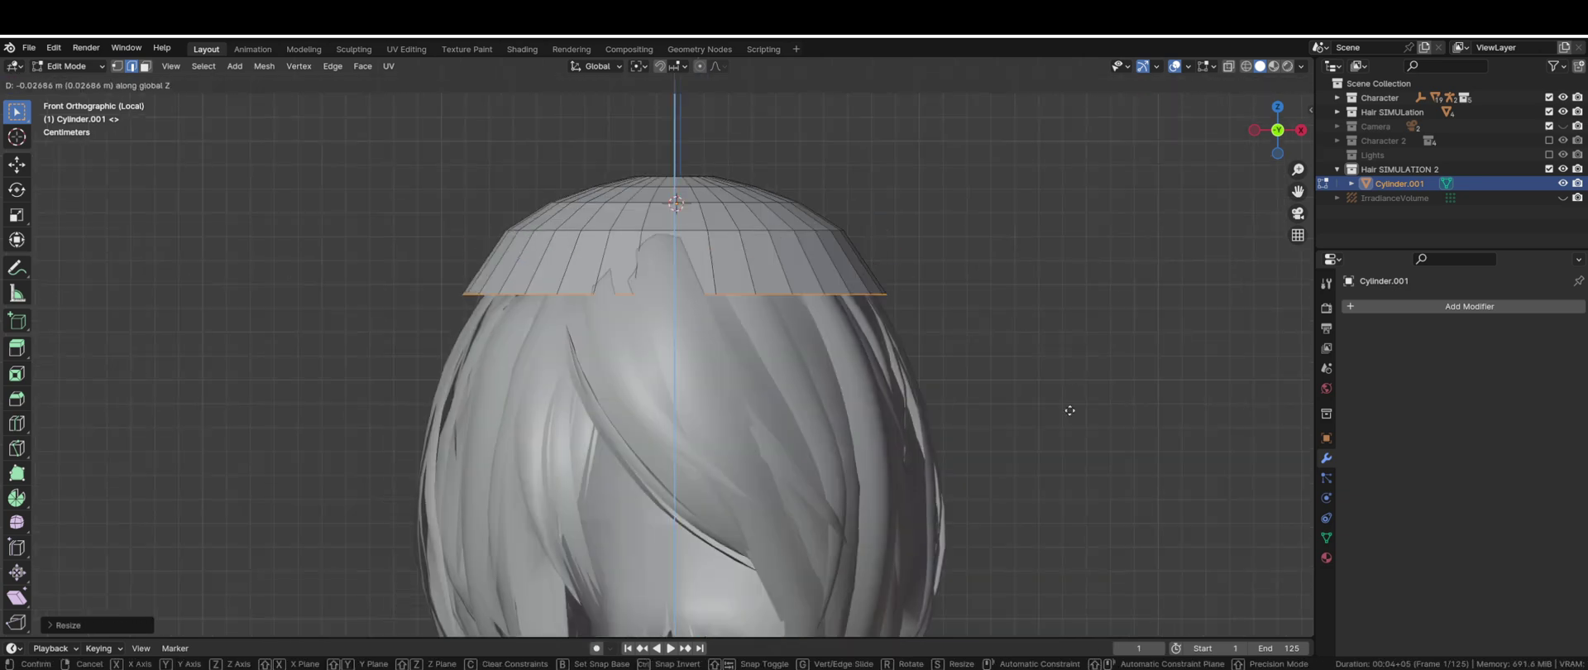
{"action": "left_click", "coordinate": [1005, 619]}
- Extrude another ring from the cap's rim, scale it wider and lower it along Z over the fringe
{"action": "scroll", "coordinate": [1025, 419], "scroll_direction": "down", "scroll_amount": 2}
{"action": "middle_click_drag", "start_coordinate": [1025, 419], "coordinate": [1025, 340], "text": "shift"}
{"action": "key", "text": "e"}
{"action": "key", "text": "s"}
{"action": "left_click", "coordinate": [1023, 373]}
{"action": "key", "text": "g"}
{"action": "key", "text": "z"}
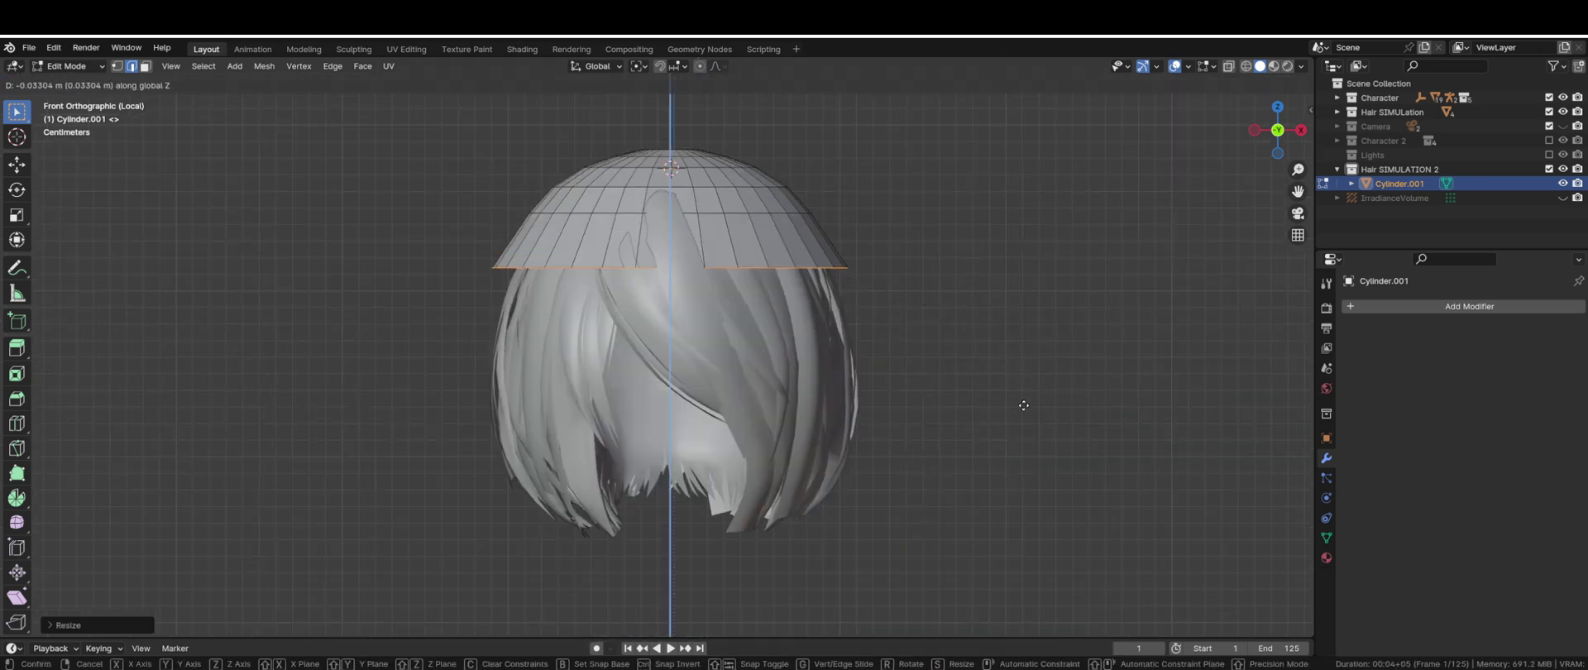
{"action": "left_click", "coordinate": [972, 461]}
- Extend the cap by one more lower ring, matching its height and width to the sides of the hair
{"action": "key", "text": "s"}
{"action": "left_click", "coordinate": [959, 441]}
{"action": "key", "text": "g"}
{"action": "key", "text": "z"}
{"action": "left_click", "coordinate": [955, 404]}
{"action": "key", "text": "s"}
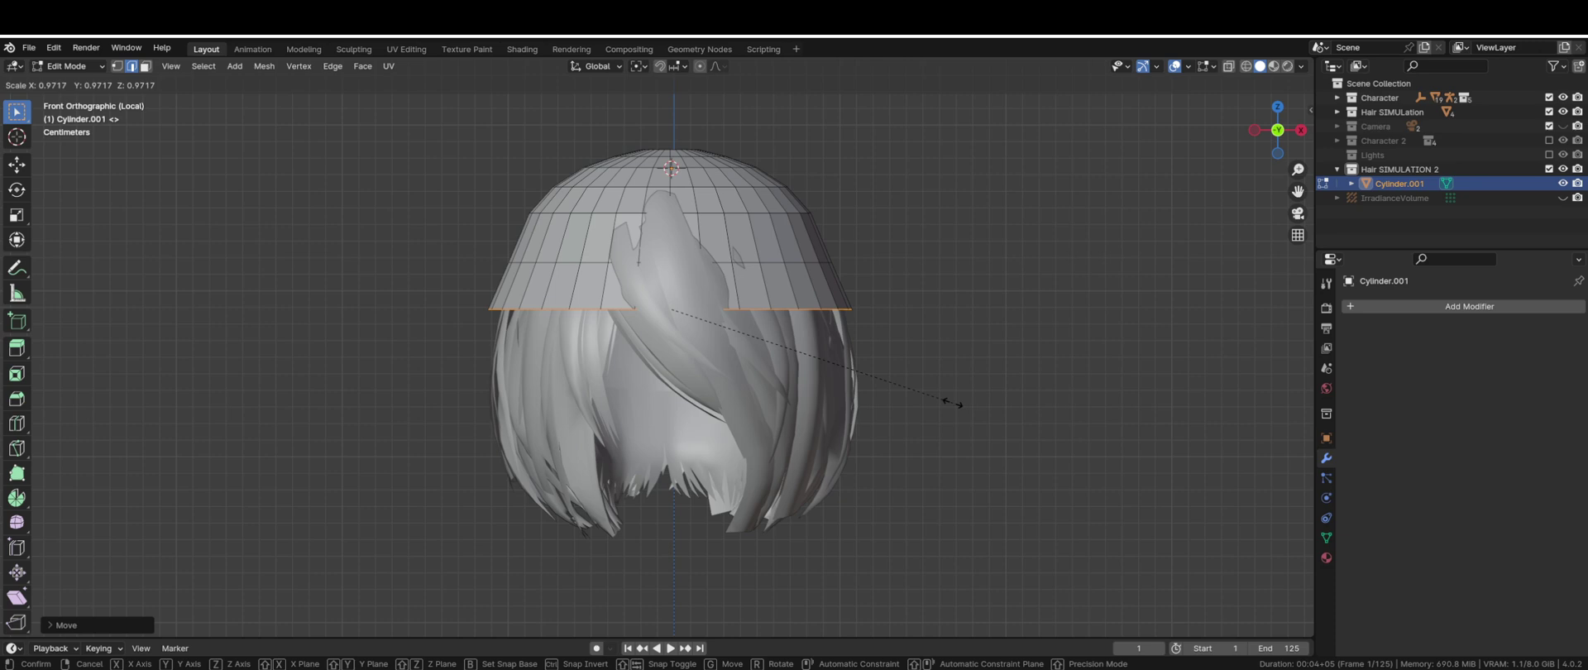
{"action": "left_click", "coordinate": [951, 400]}
- Enable proportional editing and pull the back rim of the cap outwards along Y in top view
{"action": "key", "text": "KP_7"}
{"action": "key", "text": "o"}
{"action": "key", "text": "g"}
{"action": "scroll", "coordinate": [761, 227], "scroll_direction": "down", "scroll_amount": 12}
{"action": "scroll", "coordinate": [770, 221], "scroll_direction": "down", "scroll_amount": 5}
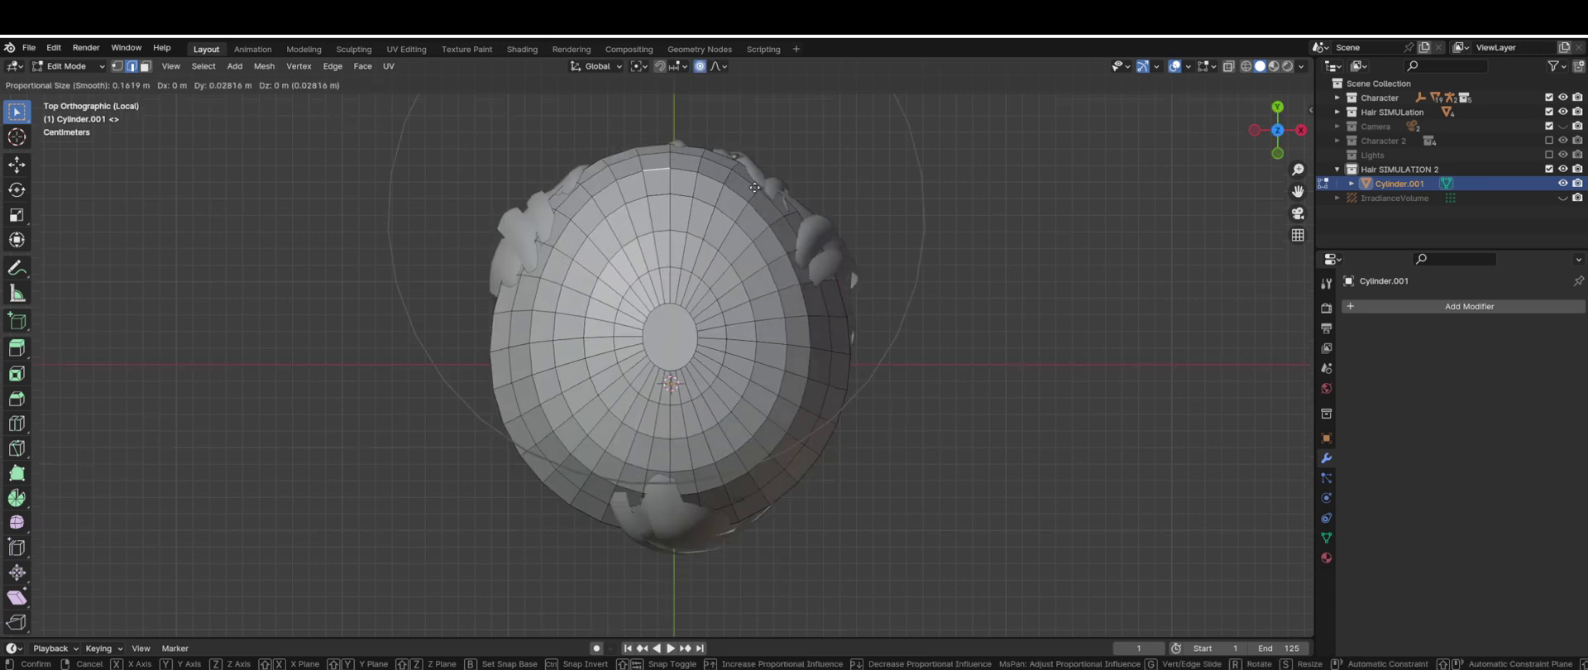
{"action": "left_click", "coordinate": [745, 242]}
- Pull both rear sides of the cap's rim outwards with proportional editing to cover the protruding hair
{"action": "left_click", "coordinate": [792, 204]}
{"action": "key", "text": "g"}
{"action": "scroll", "coordinate": [796, 204], "scroll_direction": "up", "scroll_amount": 6}
{"action": "left_click", "coordinate": [800, 201]}
{"action": "left_click", "coordinate": [510, 248]}
{"action": "key", "text": "g"}
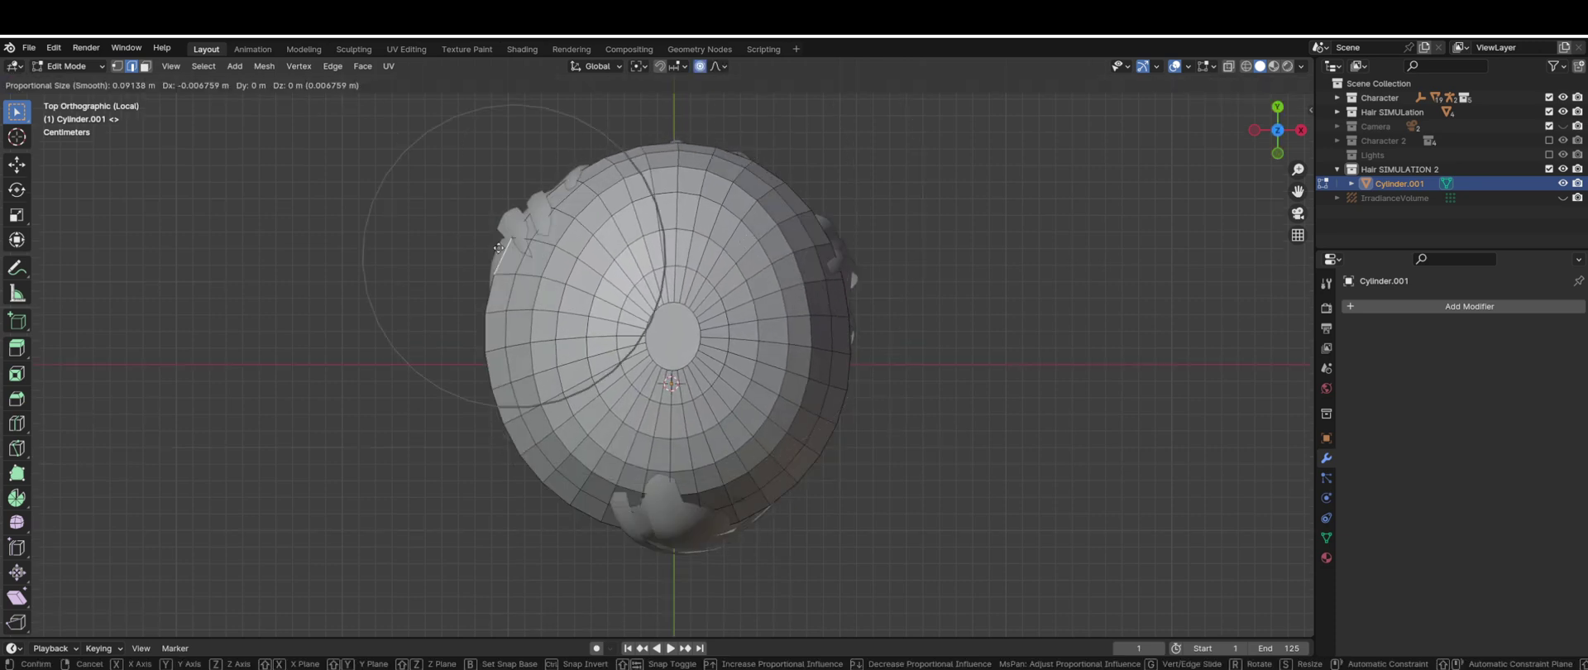
{"action": "left_click", "coordinate": [513, 203]}
- Move a vertex on the cap's side with smaller proportional influence to cover the hair poking through
{"action": "middle_click_drag", "start_coordinate": [968, 347], "coordinate": [869, 186]}
{"action": "key", "text": "1"}
{"action": "left_click", "coordinate": [534, 223]}
{"action": "key", "text": "g"}
{"action": "scroll", "coordinate": [636, 263], "scroll_direction": "up", "scroll_amount": 3}
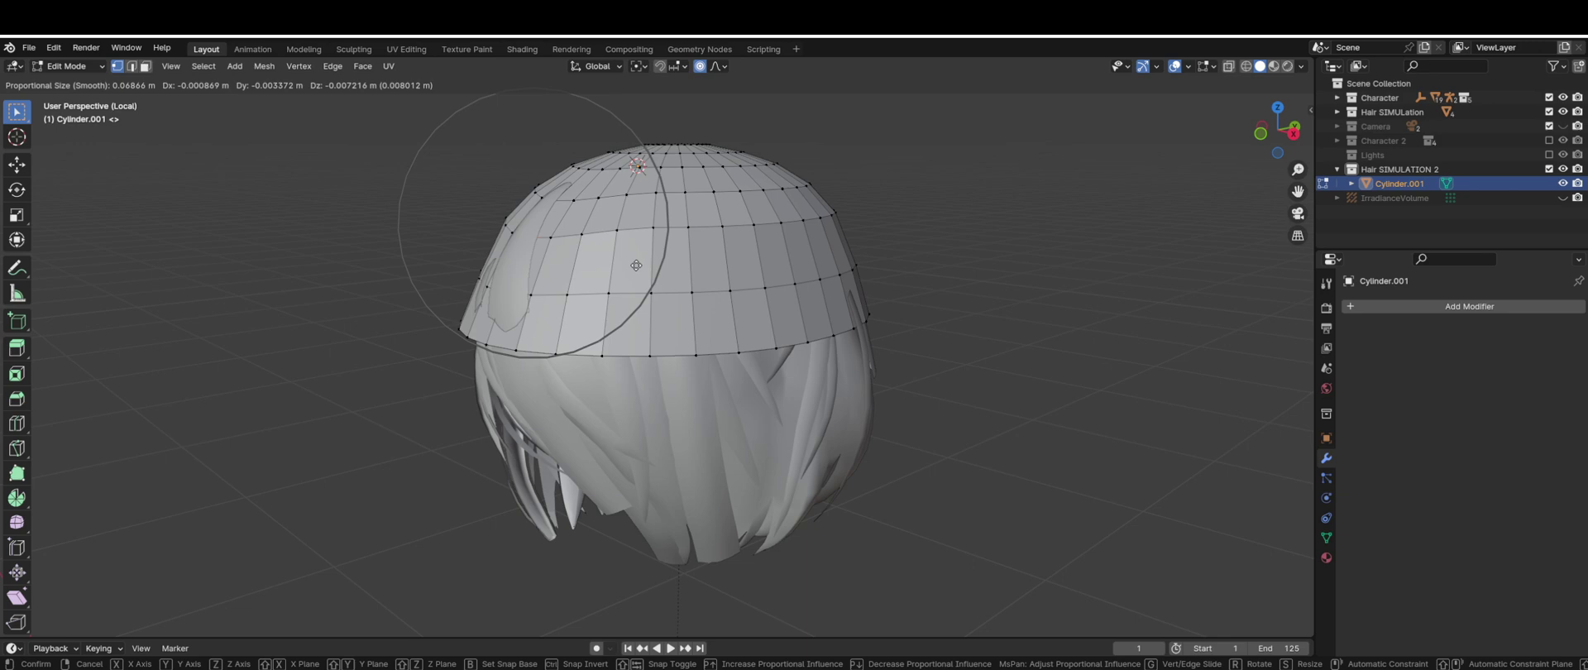
{"action": "left_click", "coordinate": [525, 166]}
- Select the cap's bottom edge loop and extrude it downwards, leaving a gap at the front parting
{"action": "key", "text": "KP_3"}
{"action": "key", "text": "KP_1"}
{"action": "scroll", "coordinate": [587, 288], "scroll_direction": "up", "scroll_amount": 4}
{"action": "key", "text": "2"}
{"action": "left_click", "coordinate": [686, 267], "text": "alt"}
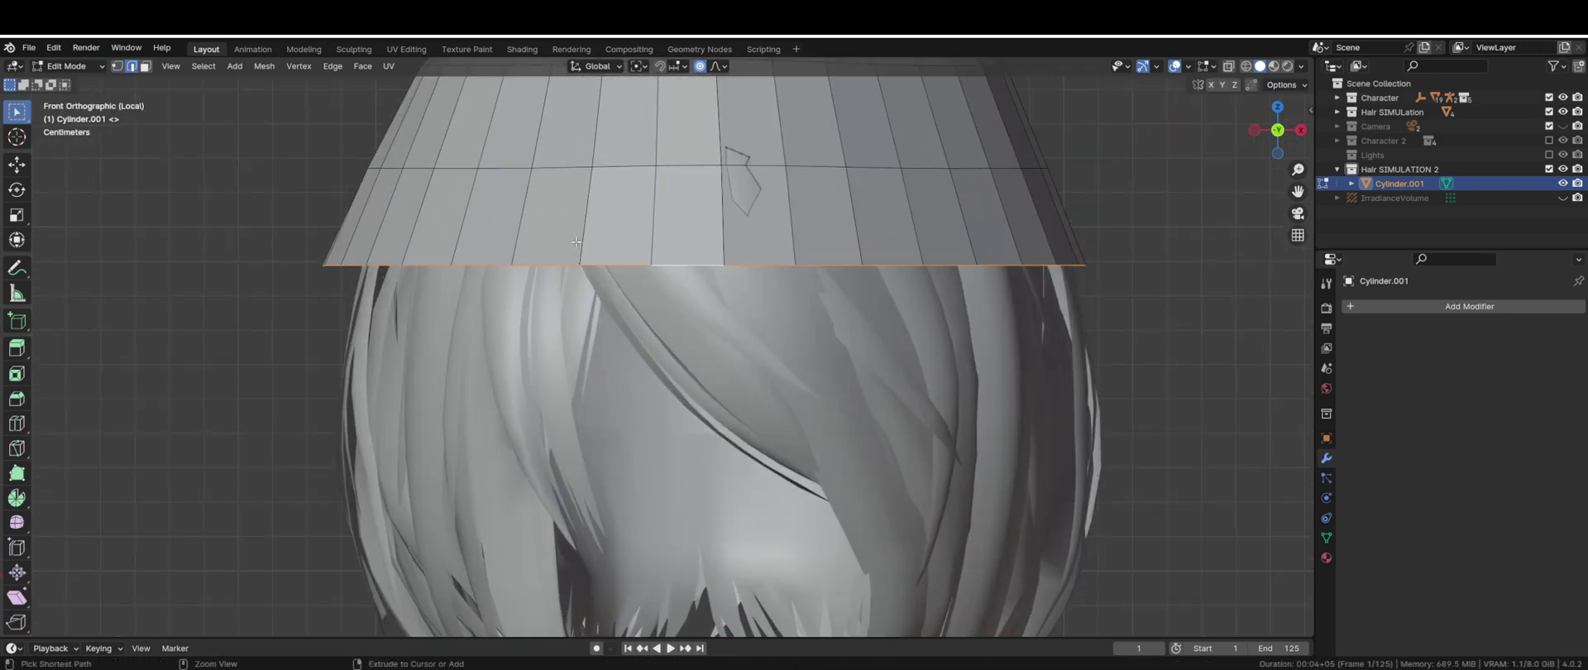
{"action": "scroll", "coordinate": [577, 242], "scroll_direction": "down", "scroll_amount": 3}
{"action": "key", "text": "g"}
{"action": "left_click", "coordinate": [861, 343]}
{"action": "scroll", "coordinate": [885, 323], "scroll_direction": "up", "scroll_amount": 2}
{"action": "middle_click_drag", "start_coordinate": [907, 301], "coordinate": [1039, 313], "text": "shift"}
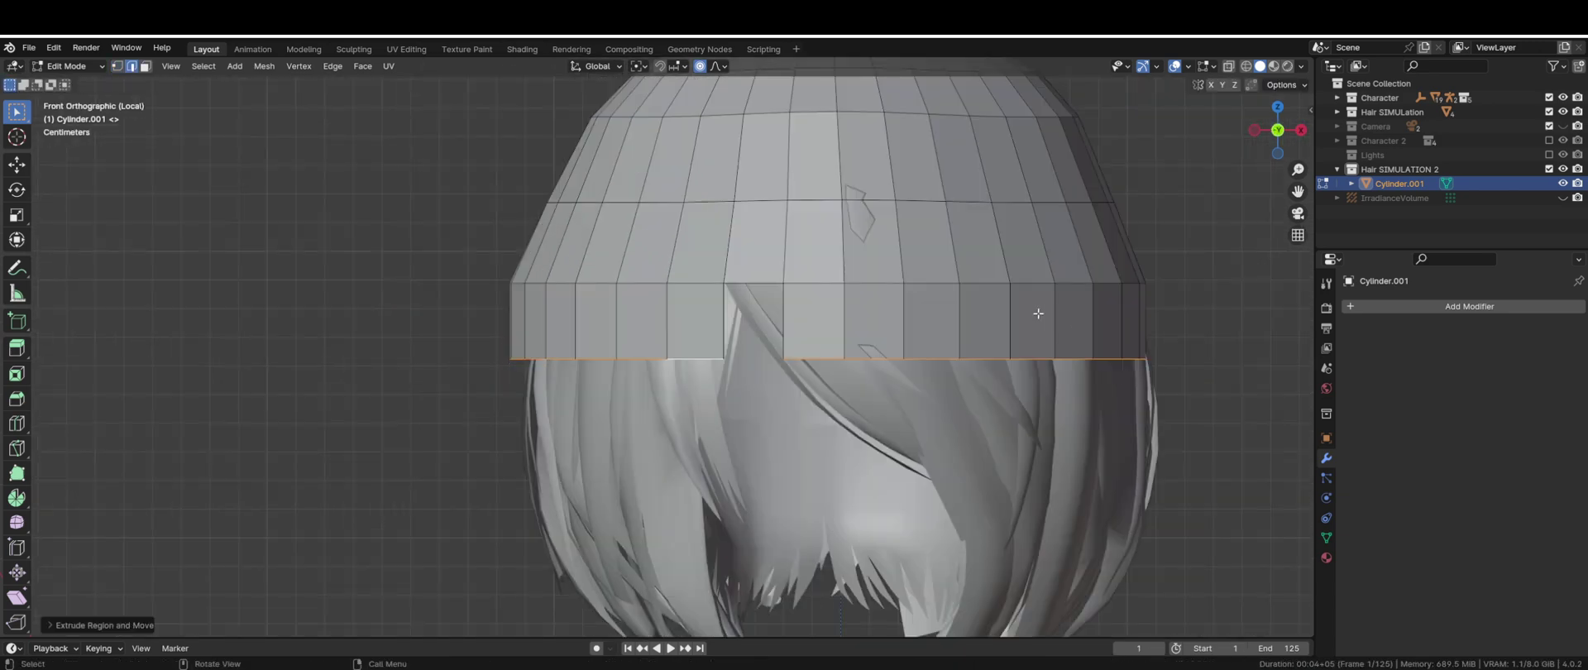
- Disable proportional editing, fit the extruded rim's position and scale to the hair's width, and return to Object Mode
{"action": "key", "text": "o"}
{"action": "key", "text": "g"}
{"action": "left_click", "coordinate": [1044, 318]}
{"action": "key", "text": "s"}
{"action": "left_click", "coordinate": [1177, 388]}
{"action": "key", "text": "g"}
{"action": "left_click", "coordinate": [1179, 389]}
{"action": "scroll", "coordinate": [1162, 413], "scroll_direction": "up", "scroll_amount": 2}
{"action": "key", "text": "Tab"}
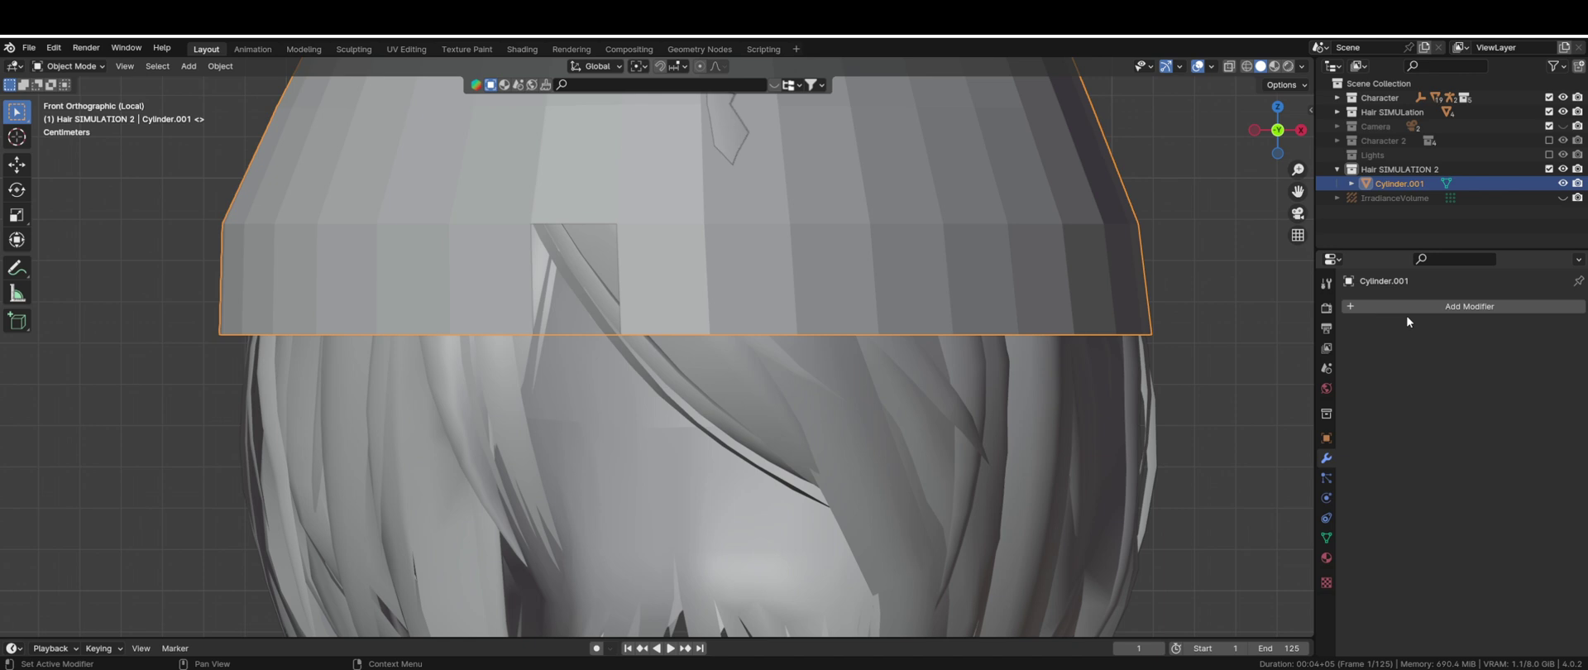
- Add a Shrinkwrap modifier to the cap with High Res Hair as target and an offset of 0.004 m
{"action": "left_click", "coordinate": [1410, 311]}
{"action": "left_click", "coordinate": [1418, 308]}
{"action": "type", "text": "shrink"}
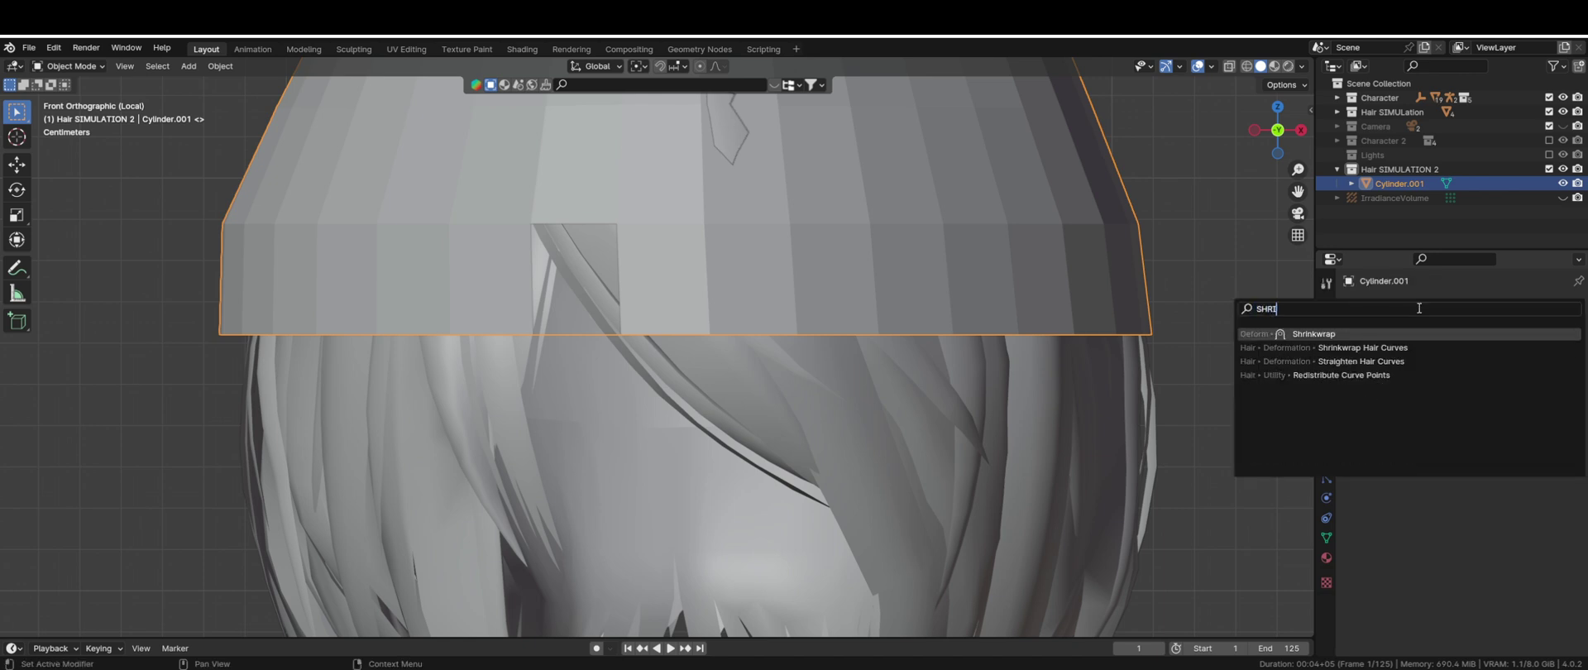
{"action": "key", "text": "Return"}
{"action": "scroll", "coordinate": [806, 382], "scroll_direction": "down", "scroll_amount": 3}
{"action": "left_click", "coordinate": [829, 351]}
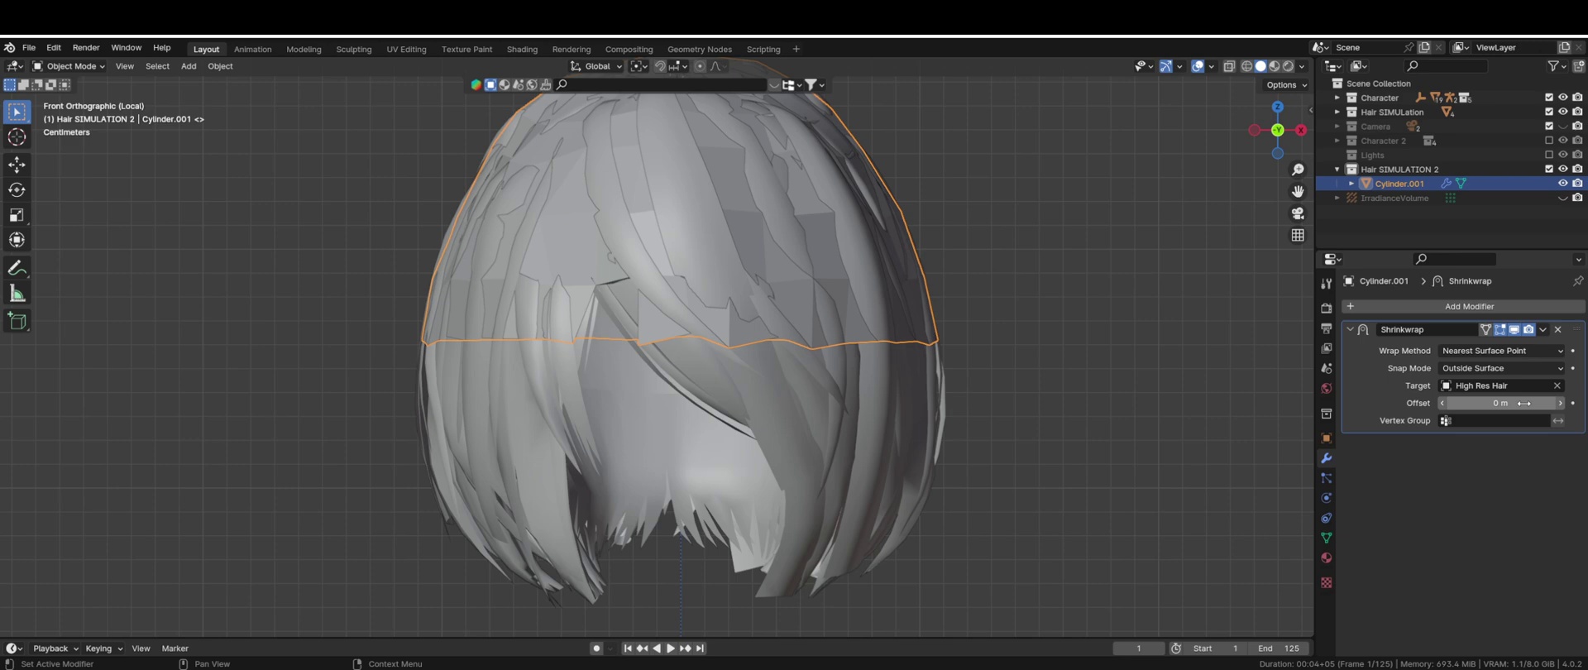
{"action": "left_click_drag", "start_coordinate": [1524, 403], "coordinate": [1550, 403]}
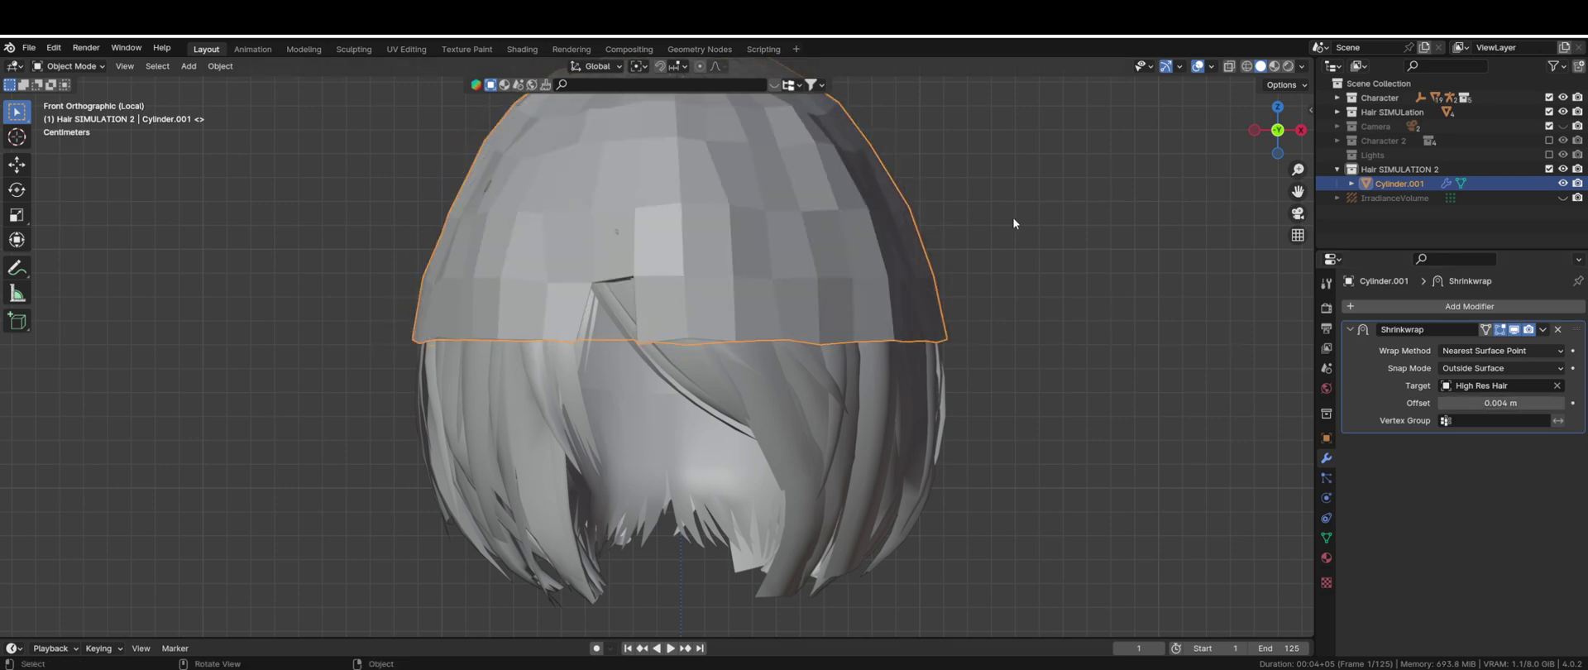
- Reposition the vertices around the front gap in Edit Mode to follow the hair parting
{"action": "middle_click_drag", "start_coordinate": [1015, 224], "coordinate": [808, 291]}
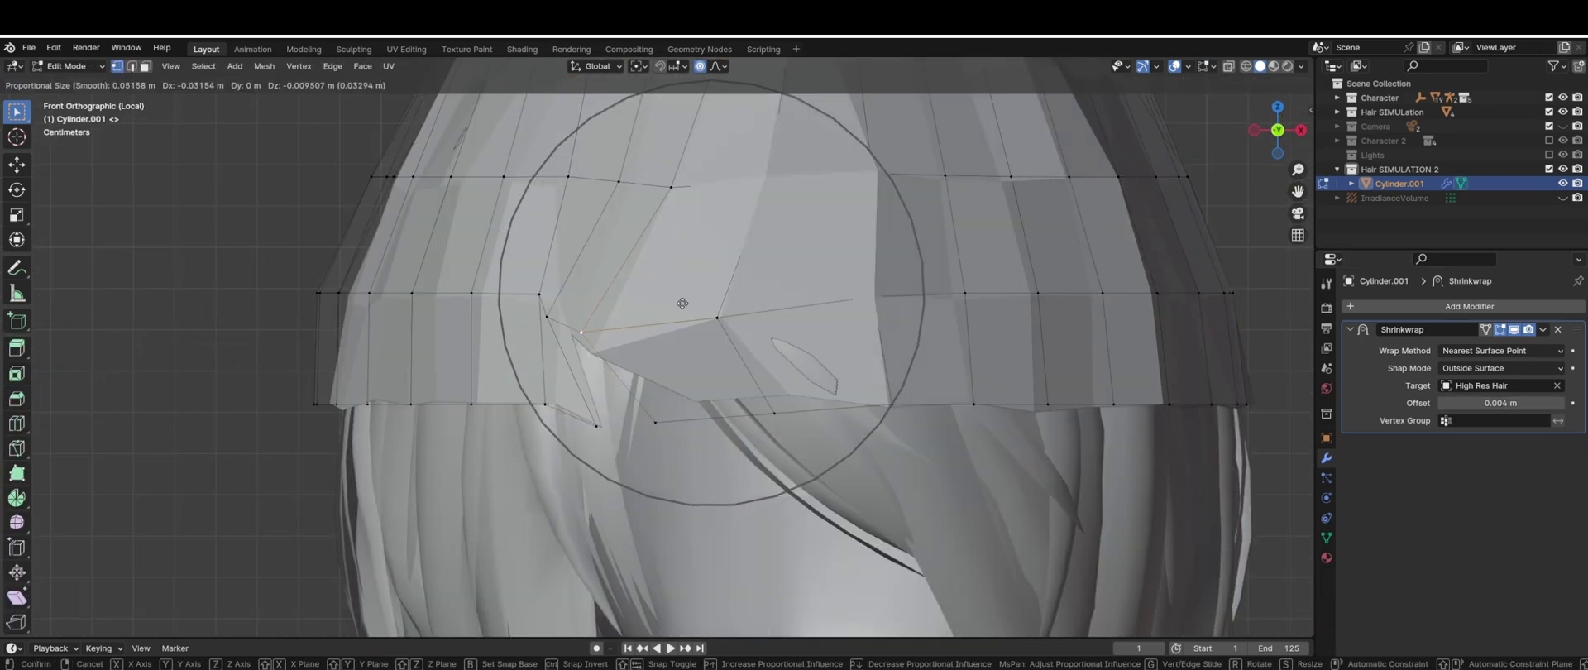
{"action": "left_click", "coordinate": [664, 343]}
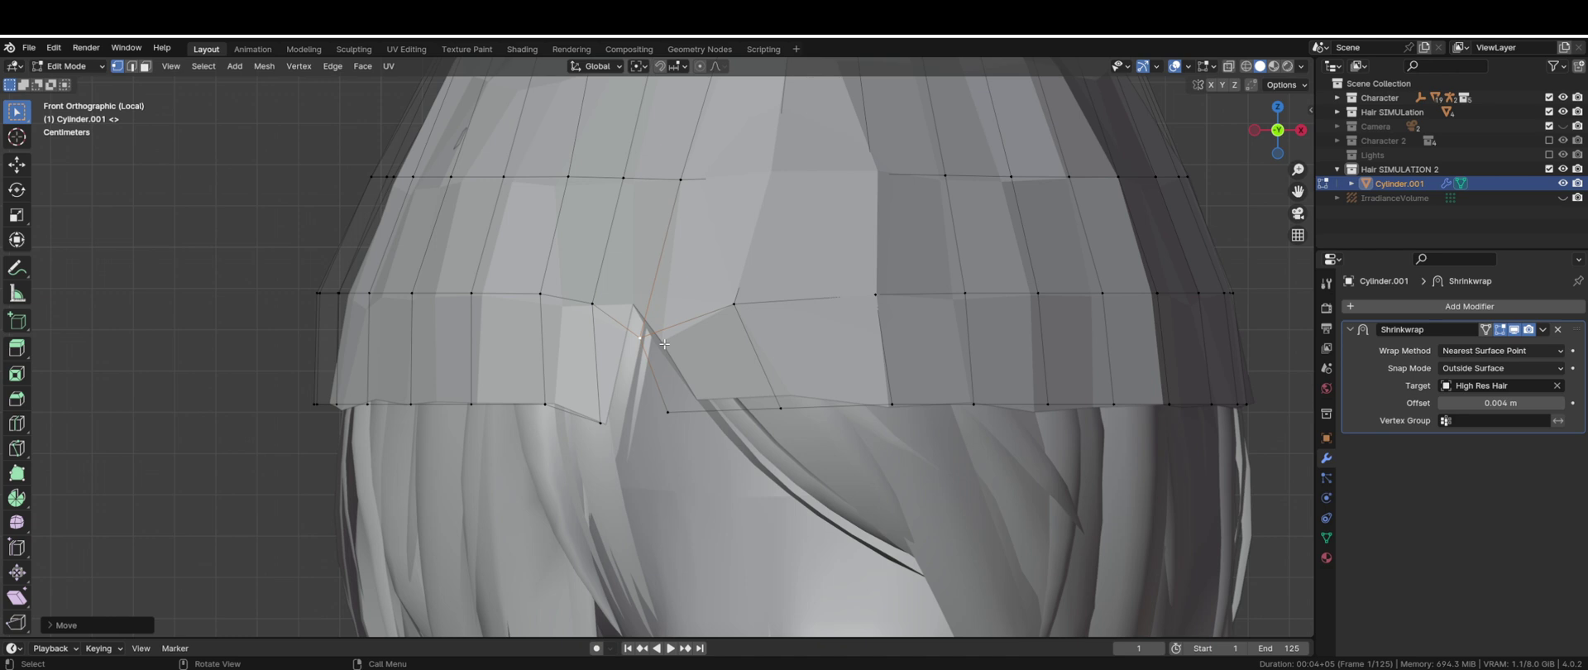
{"action": "left_click", "coordinate": [594, 304]}
{"action": "key", "text": "g"}
{"action": "left_click", "coordinate": [605, 317]}
- Extrude the cap's open lower rim downwards by one more row of faces
{"action": "key", "text": "e"}
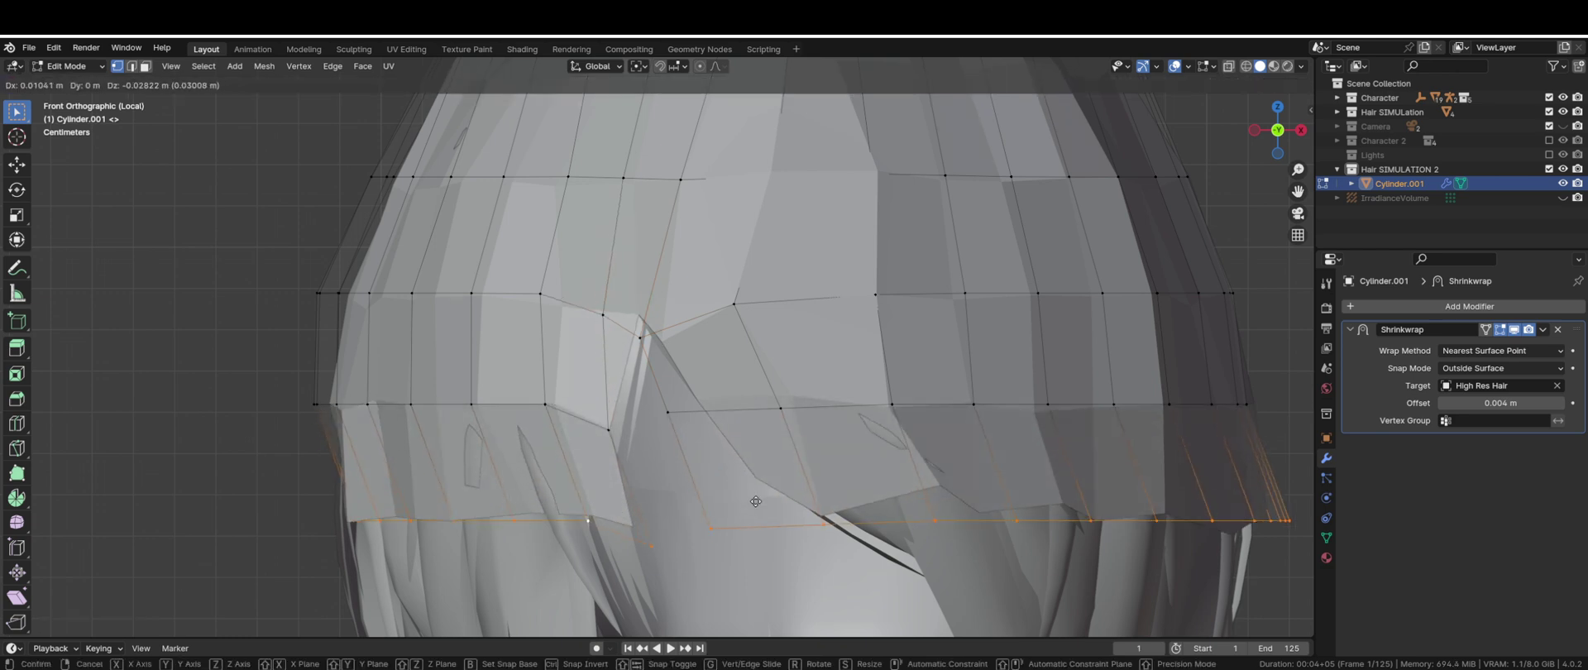
{"action": "left_click", "coordinate": [750, 483]}
{"action": "middle_click_drag", "start_coordinate": [706, 499], "coordinate": [638, 449], "text": "shift"}
- Limit proportional editing to Connected Only and move the rim vertex beside the front gap towards the fringe's edge
{"action": "left_click", "coordinate": [725, 67]}
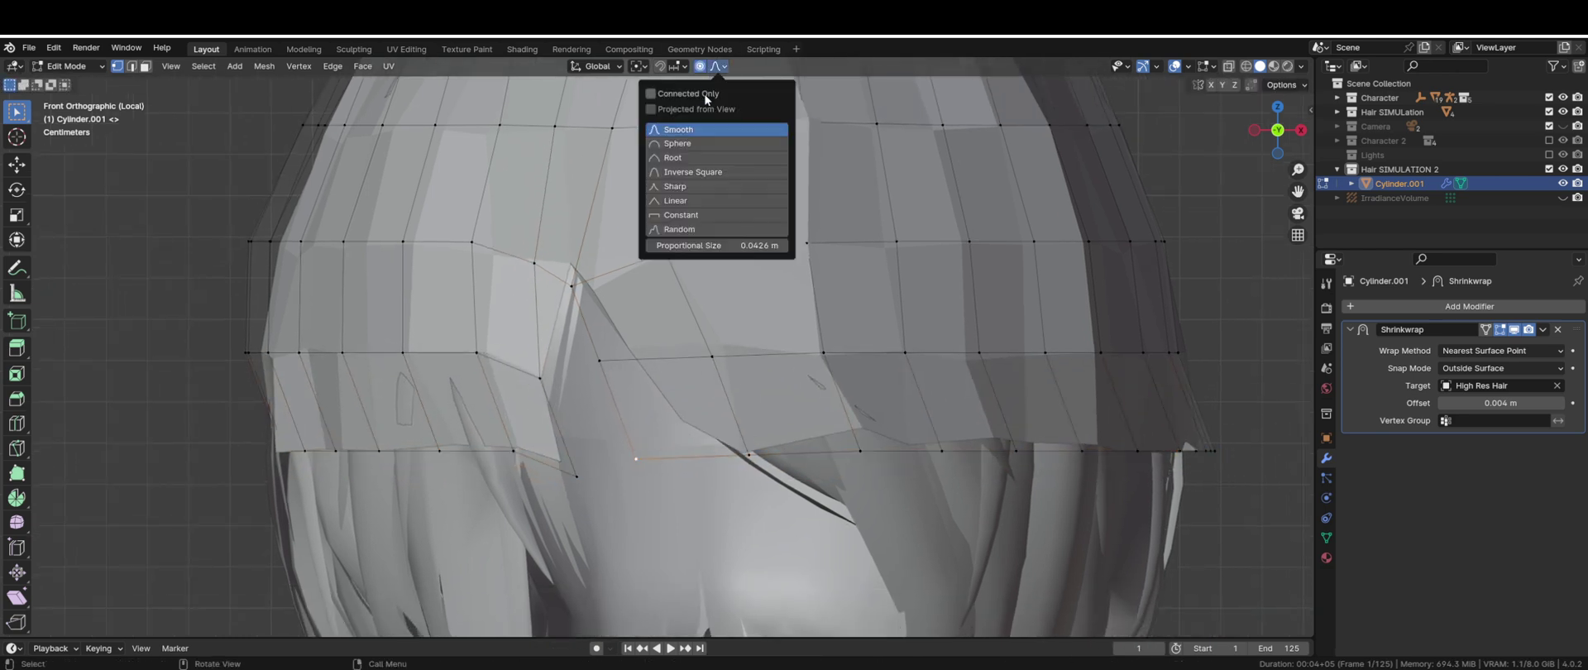
{"action": "left_click", "coordinate": [677, 105]}
{"action": "key", "text": "g"}
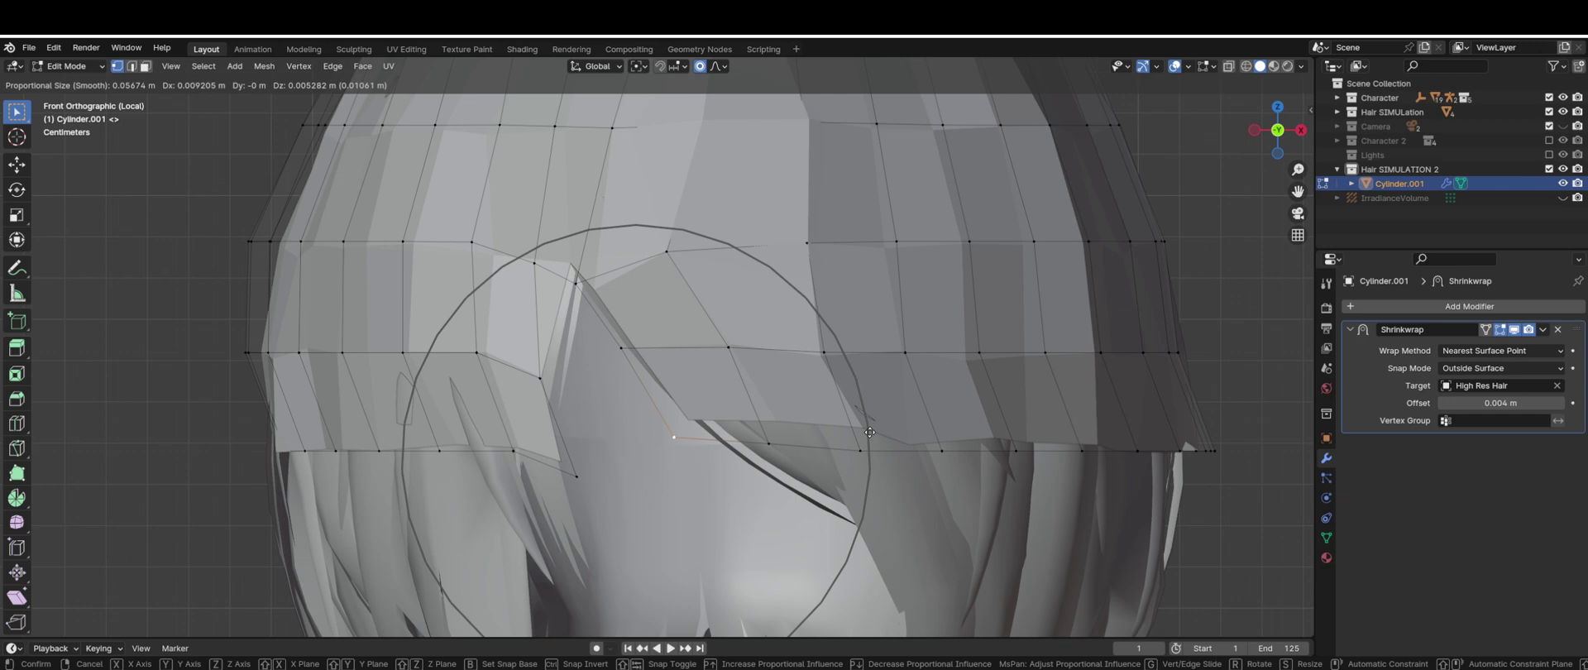
{"action": "left_click", "coordinate": [867, 437]}
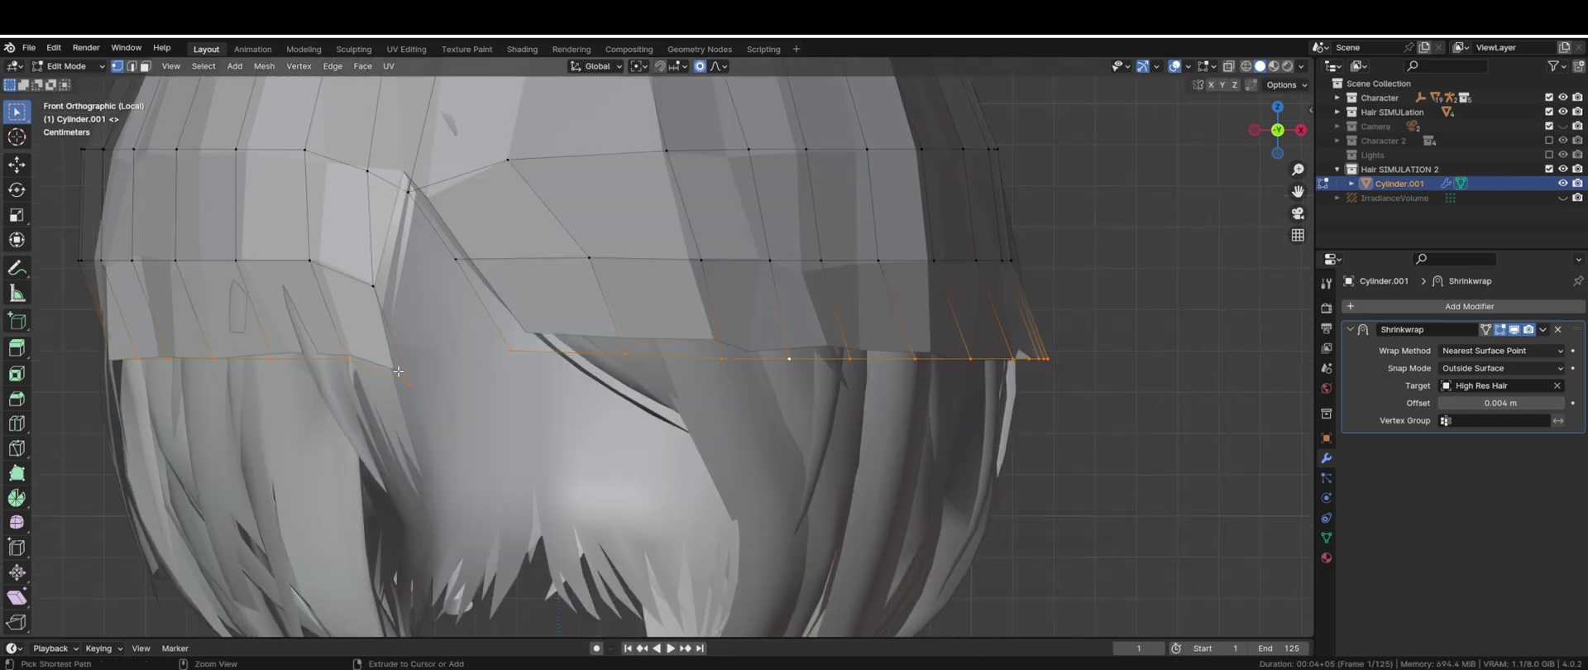
- Extrude the lower rim straight down along Z by about 0.03 m
{"action": "scroll", "coordinate": [398, 371], "scroll_direction": "down", "scroll_amount": 3}
{"action": "key", "text": "e"}
{"action": "key", "text": "z"}
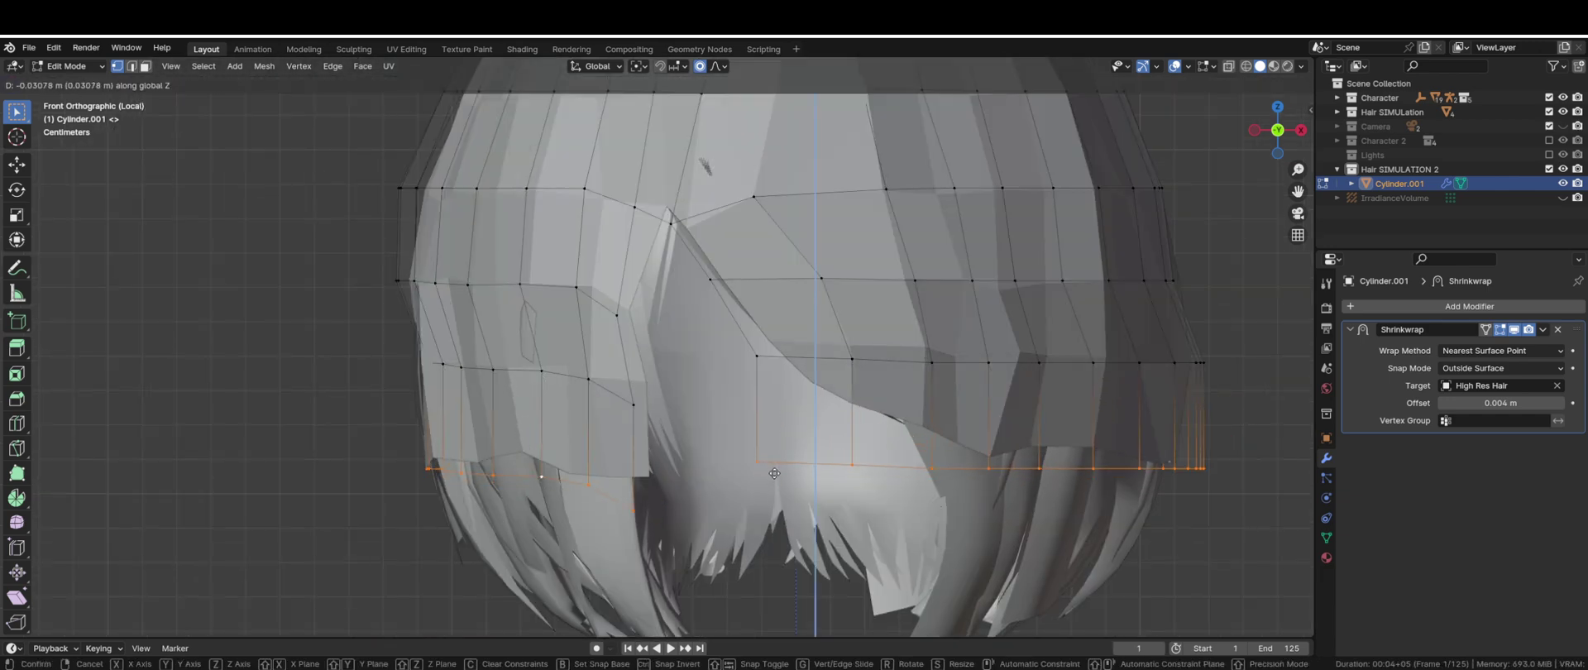
{"action": "left_click", "coordinate": [774, 466]}
- Scale the new rim and the edge row above it without proportional editing to fit the hair's width
{"action": "key", "text": "s"}
{"action": "right_click", "coordinate": [1117, 412]}
{"action": "key", "text": "o"}
{"action": "key", "text": "s"}
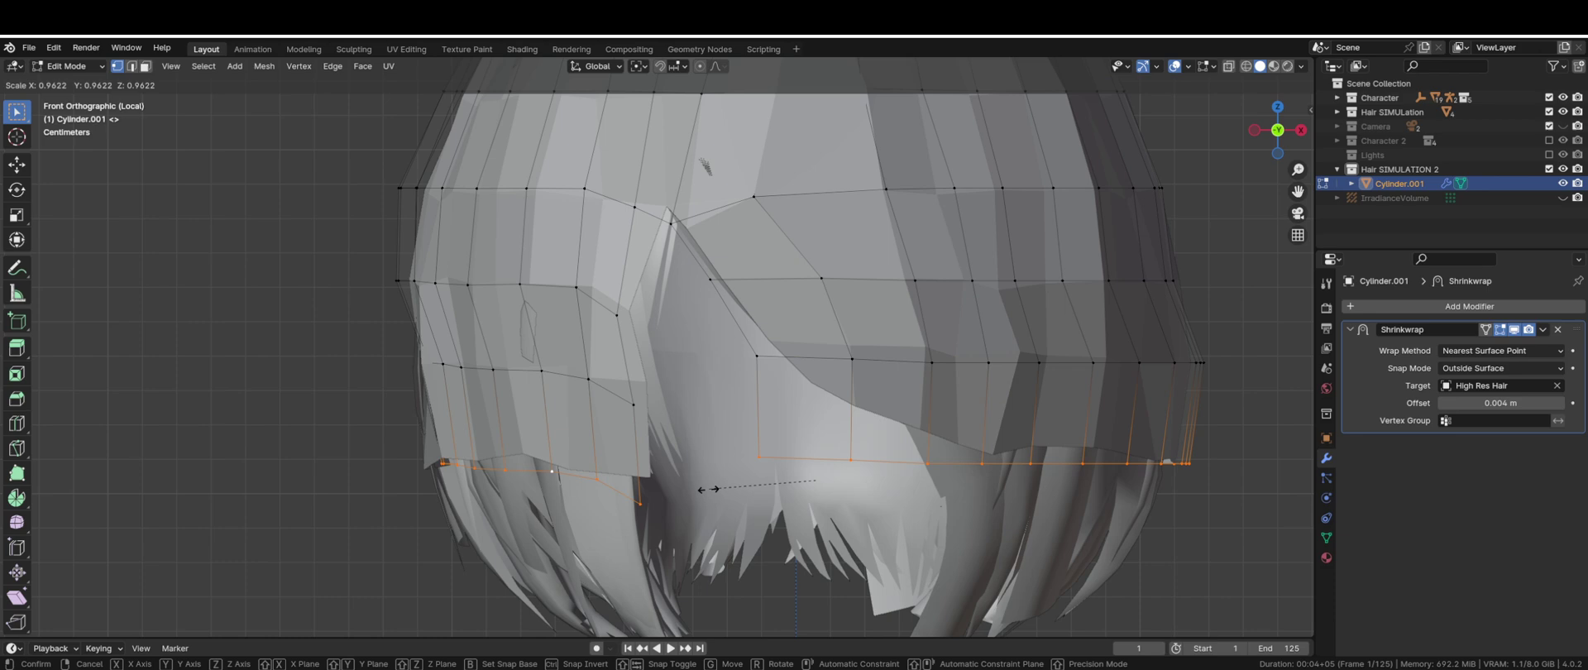
{"action": "left_click", "coordinate": [905, 513]}
{"action": "key", "text": "s"}
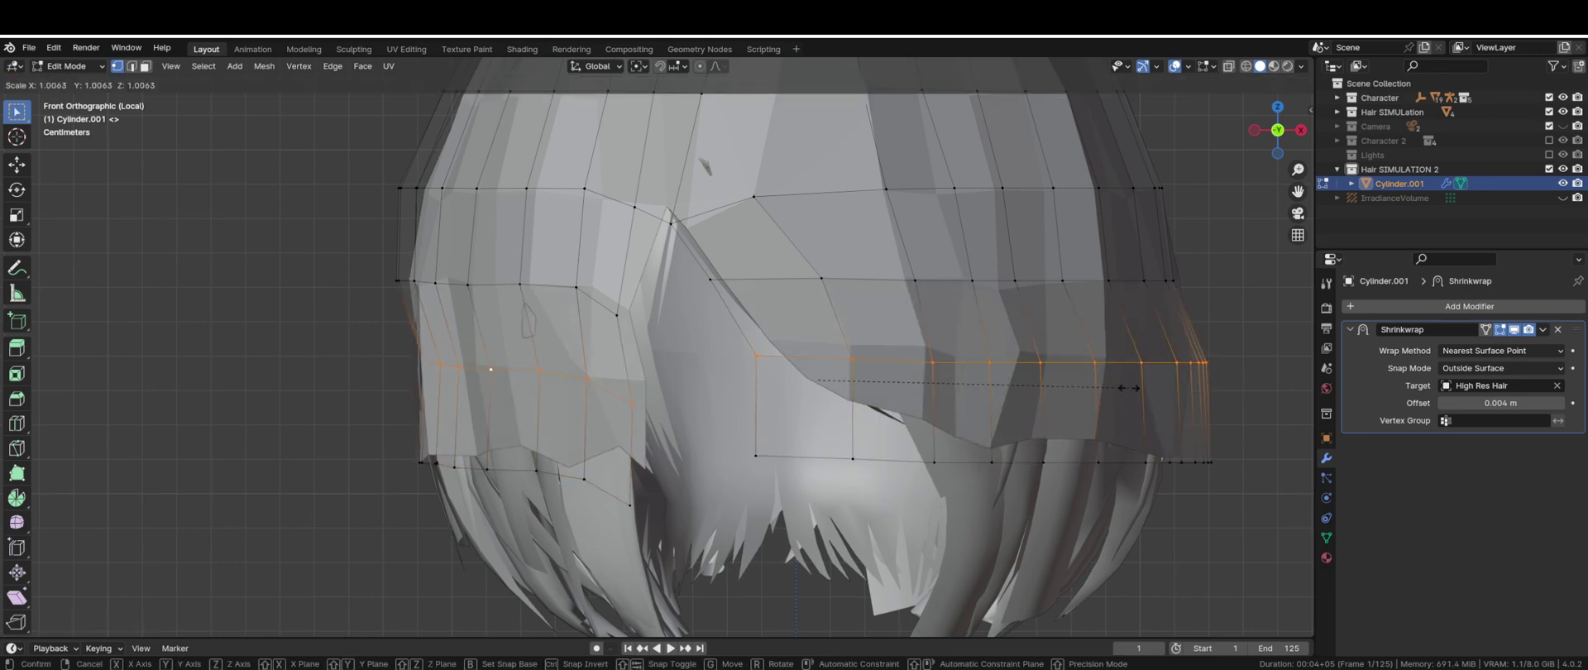
{"action": "left_click", "coordinate": [1108, 390]}
- Re-enable proportional editing and move vertices on the lower rows of the cap to fit the hair's outline
{"action": "key", "text": "o"}
{"action": "key", "text": "g"}
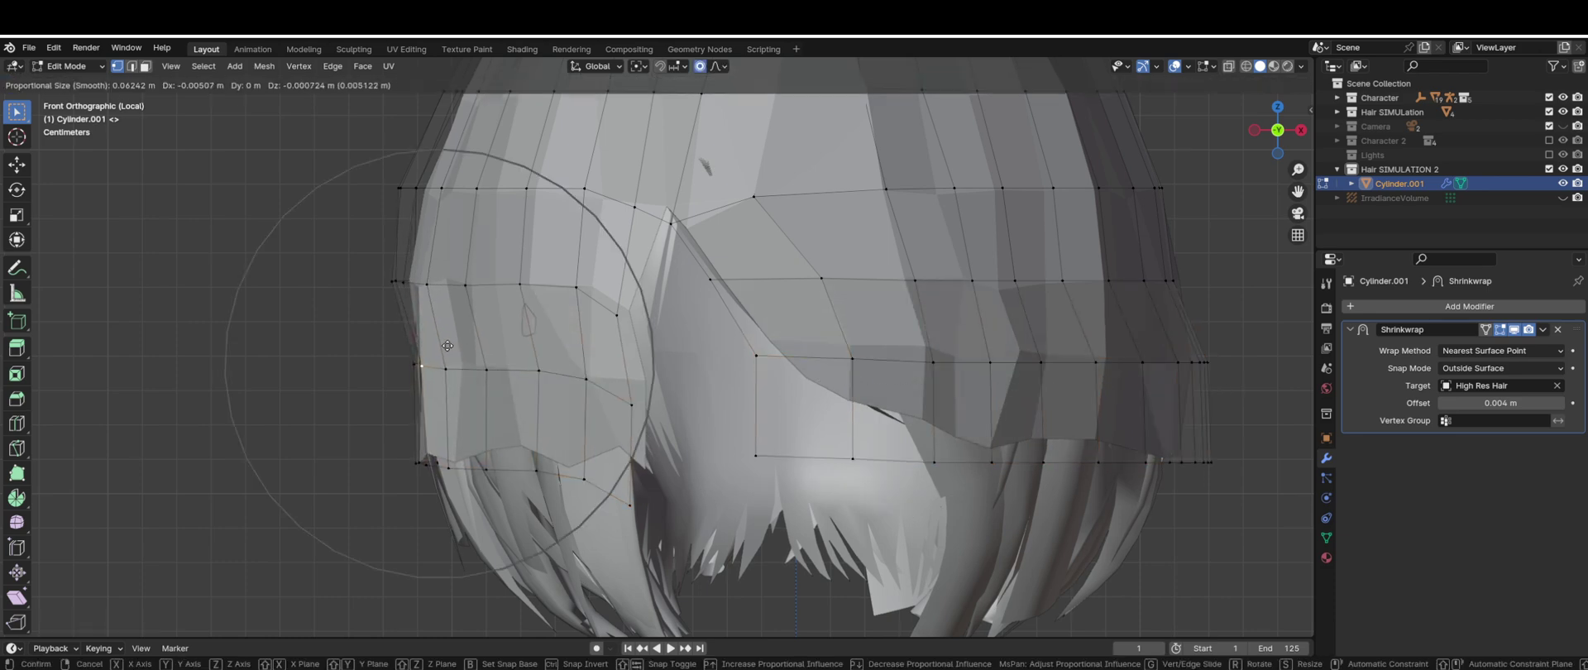
{"action": "left_click", "coordinate": [447, 345]}
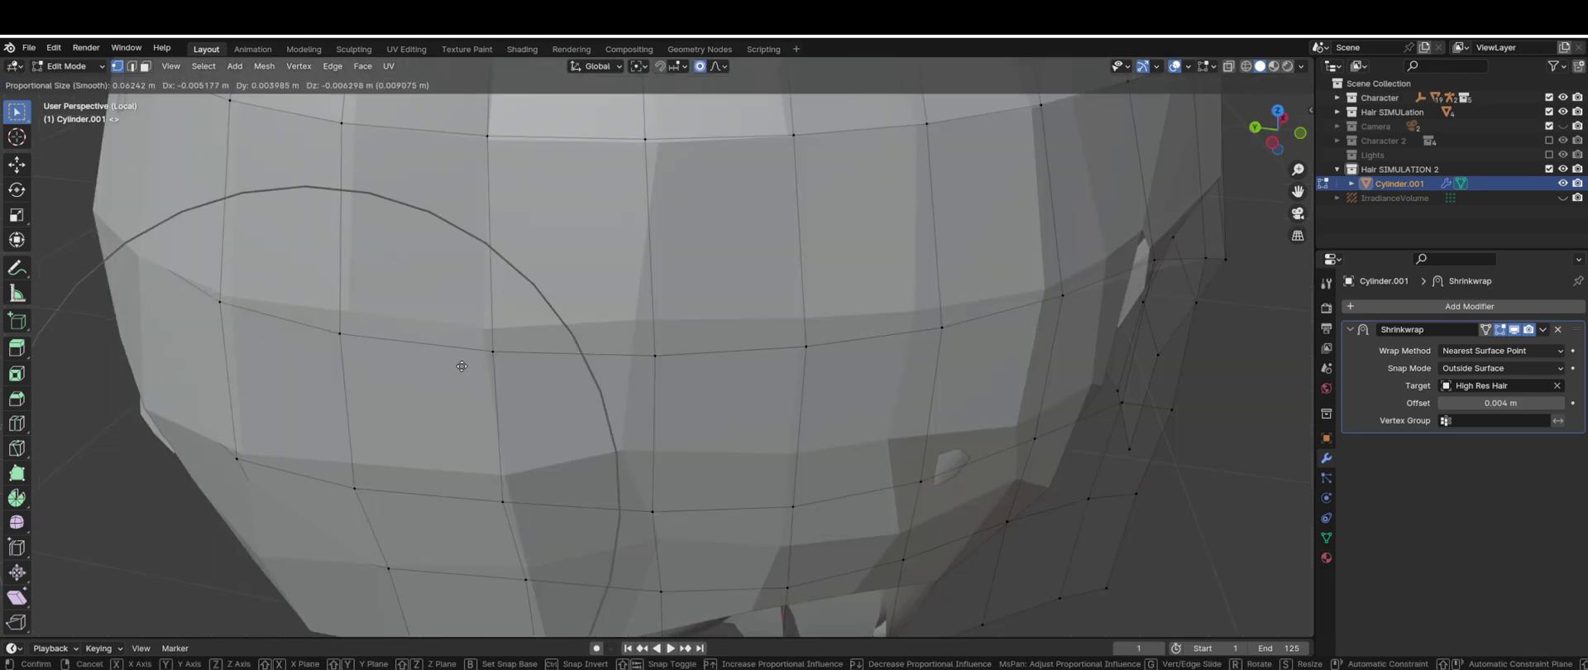
{"action": "left_click", "coordinate": [460, 365]}
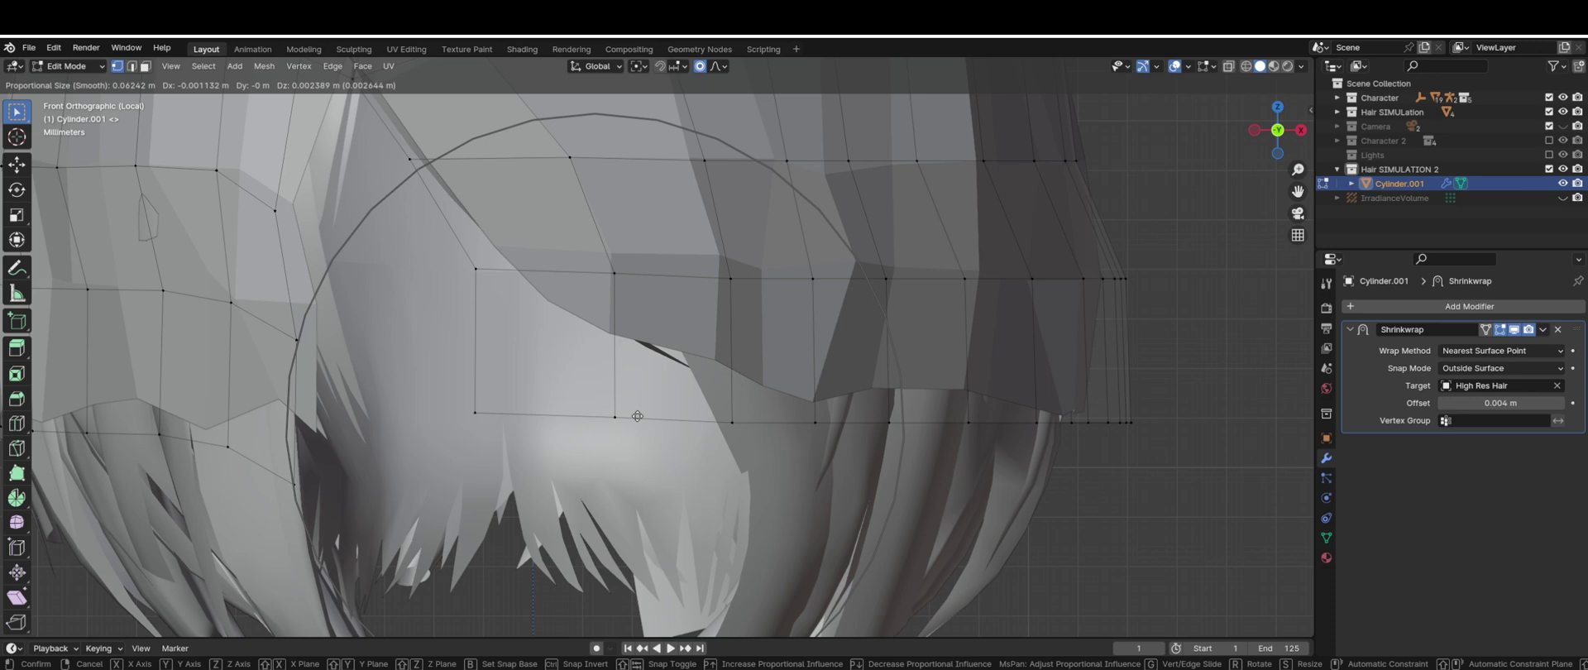
{"action": "scroll", "coordinate": [637, 416], "scroll_direction": "down", "scroll_amount": 3}
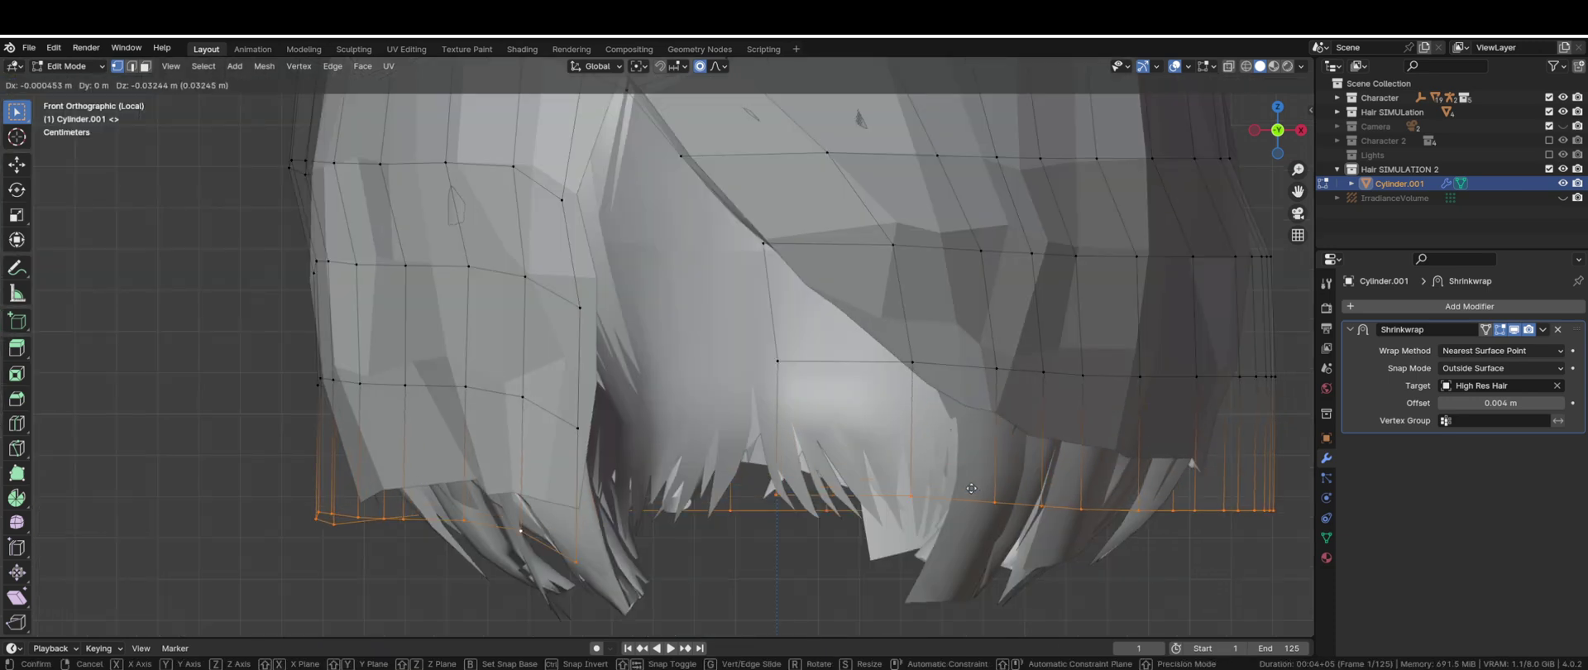
- Lower the cage's bottom rim along Z and scale it to fit the width of the hair ends
{"action": "left_click", "coordinate": [858, 119]}
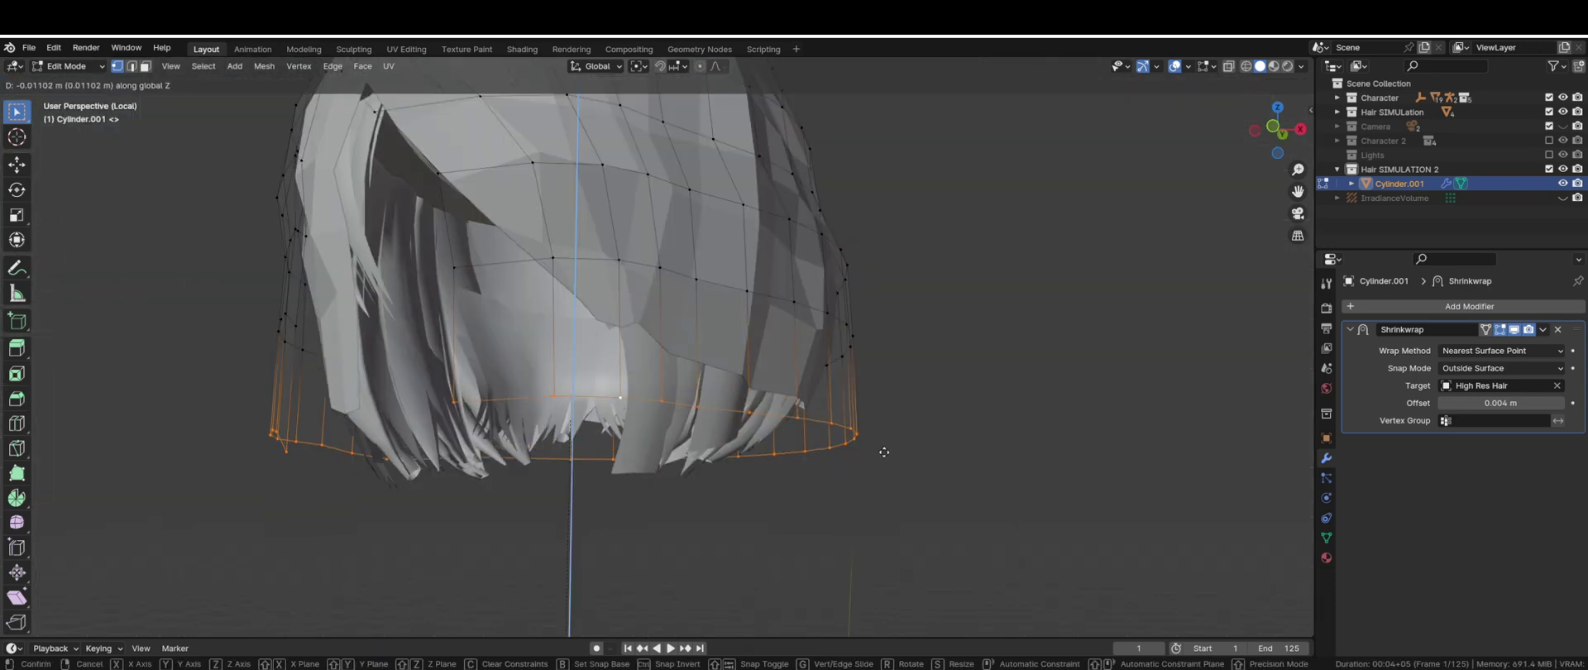
{"action": "left_click", "coordinate": [886, 411]}
{"action": "key", "text": "s"}
{"action": "left_click", "coordinate": [907, 410]}
- Extrude another edge row down along Z from the bottom rim and scale it to follow the hair tips
{"action": "key", "text": "e"}
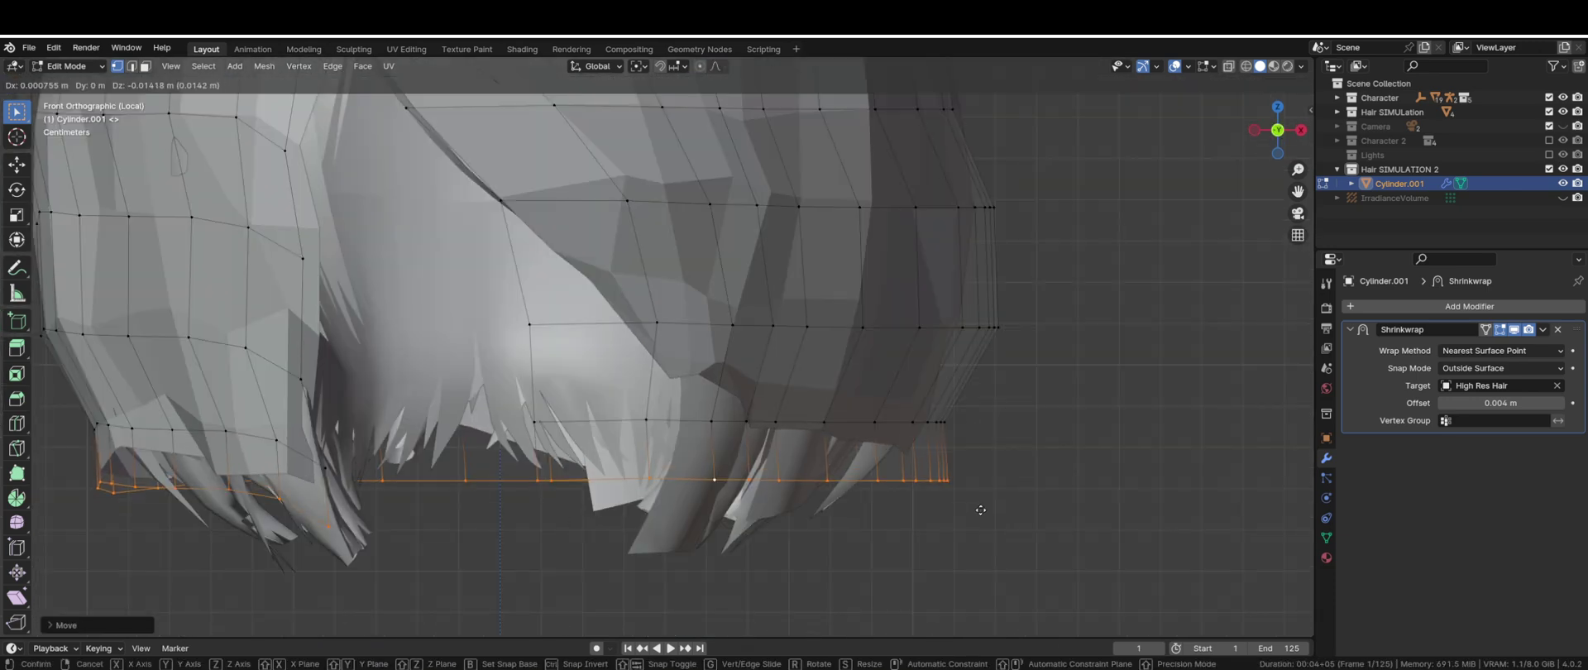
{"action": "key", "text": "z"}
{"action": "left_click", "coordinate": [1094, 554]}
{"action": "key", "text": "s"}
- Move the rim vertex beside the front gap with proportional editing to fit the surrounding hair ends
{"action": "mouse_move", "coordinate": [646, 398]}
{"action": "middle_mouse_down"}
{"action": "mouse_move", "coordinate": [681, 401]}
{"action": "mouse_move", "coordinate": [680, 418]}
{"action": "mouse_move", "coordinate": [645, 413]}
{"action": "middle_mouse_up"}
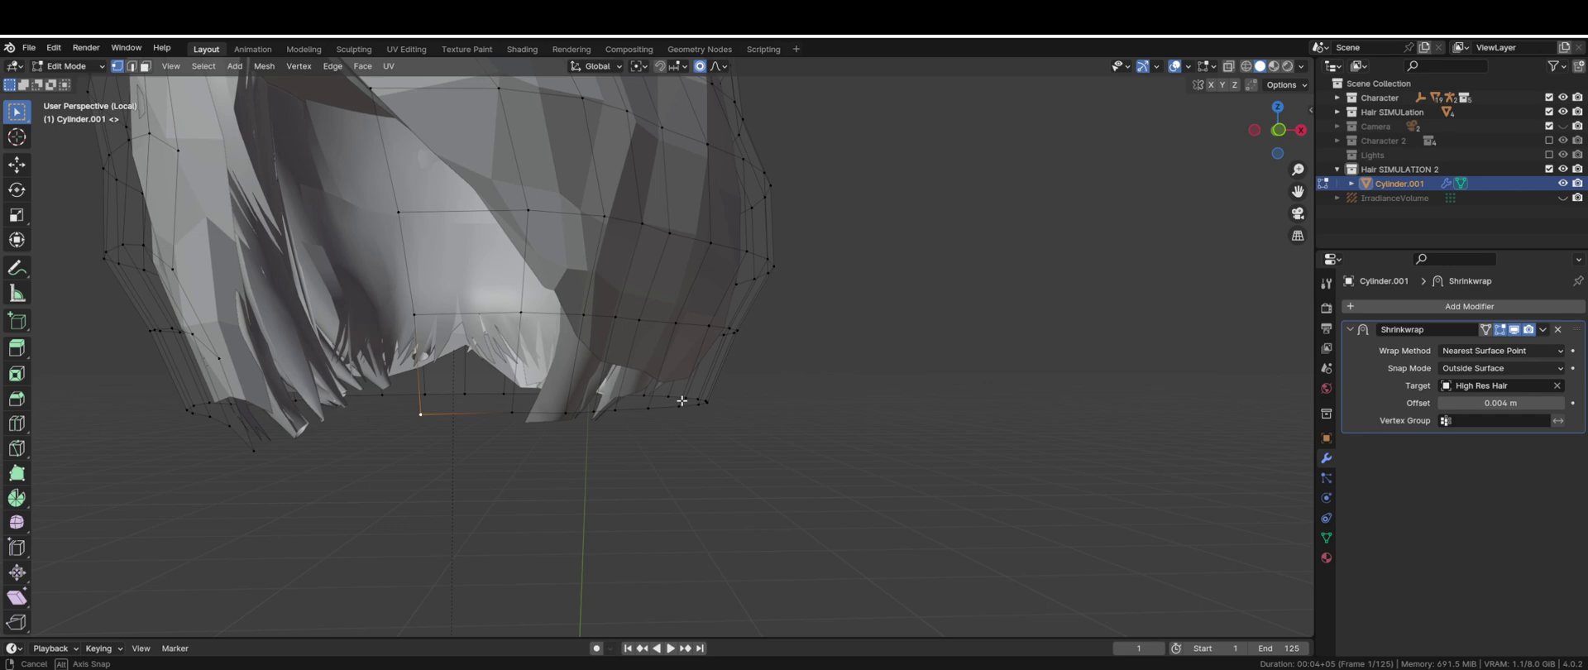
{"action": "key", "text": "g"}
{"action": "scroll", "coordinate": [719, 421], "scroll_direction": "down", "scroll_amount": 2}
{"action": "left_click", "coordinate": [750, 419]}
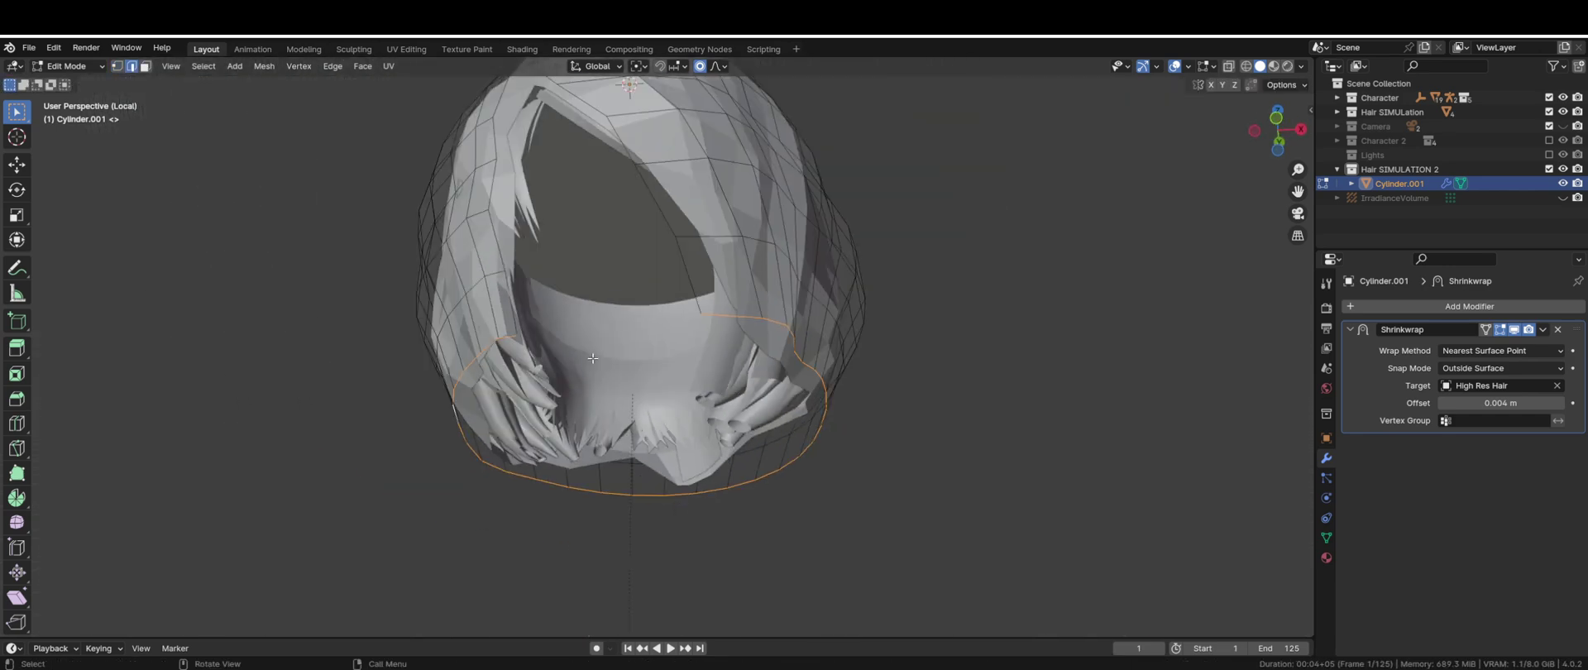
- Extrude the cage's lower rim edge loop down along Z to cover the hair tips
{"action": "middle_click_drag", "start_coordinate": [628, 455], "coordinate": [737, 404]}
{"action": "key", "text": "e"}
{"action": "key", "text": "z"}
{"action": "left_click", "coordinate": [814, 442]}
{"action": "middle_click_drag", "start_coordinate": [815, 443], "coordinate": [830, 425]}
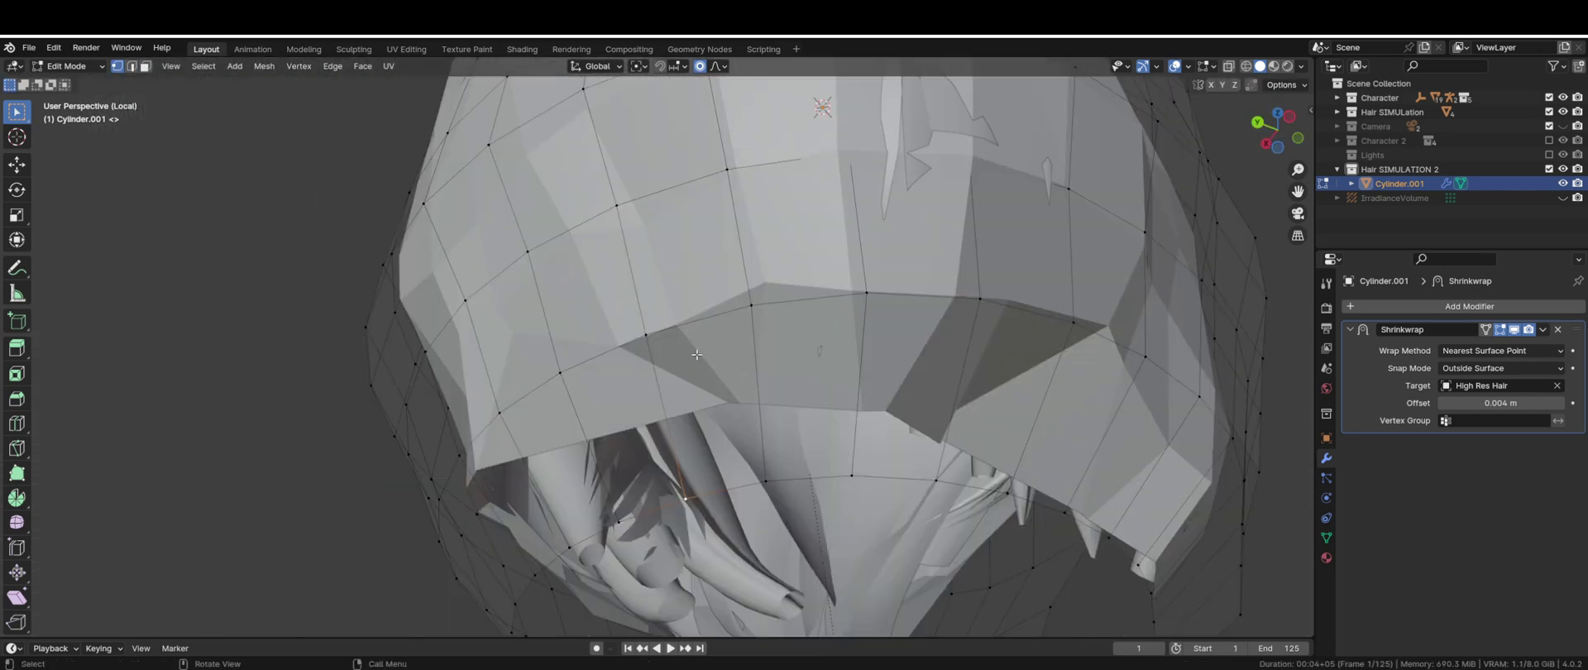
- Move vertices along the fringe edge and the front rows with proportional editing to fit the hair's outline
{"action": "key", "text": "g"}
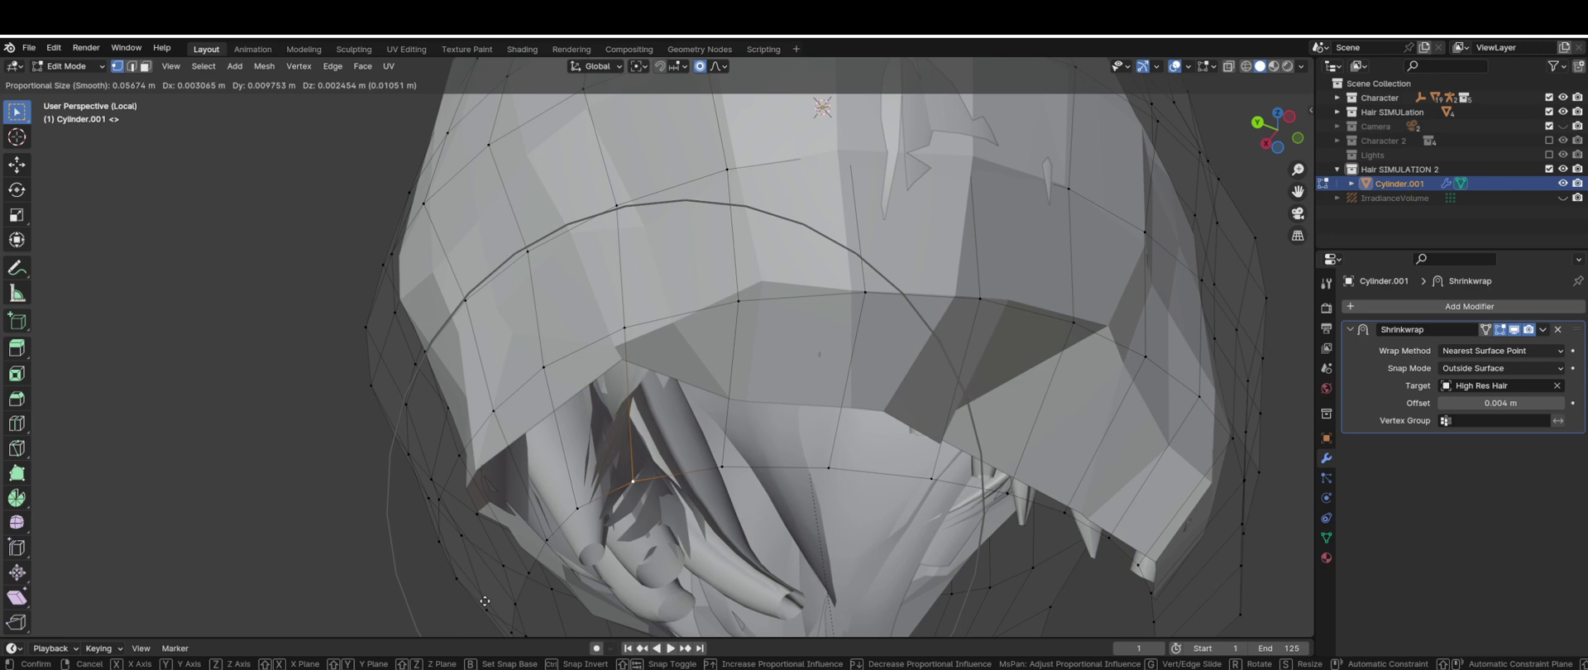
{"action": "left_click", "coordinate": [477, 586]}
{"action": "middle_click_drag", "start_coordinate": [476, 586], "coordinate": [712, 300]}
{"action": "key", "text": "g"}
{"action": "left_click", "coordinate": [680, 333]}
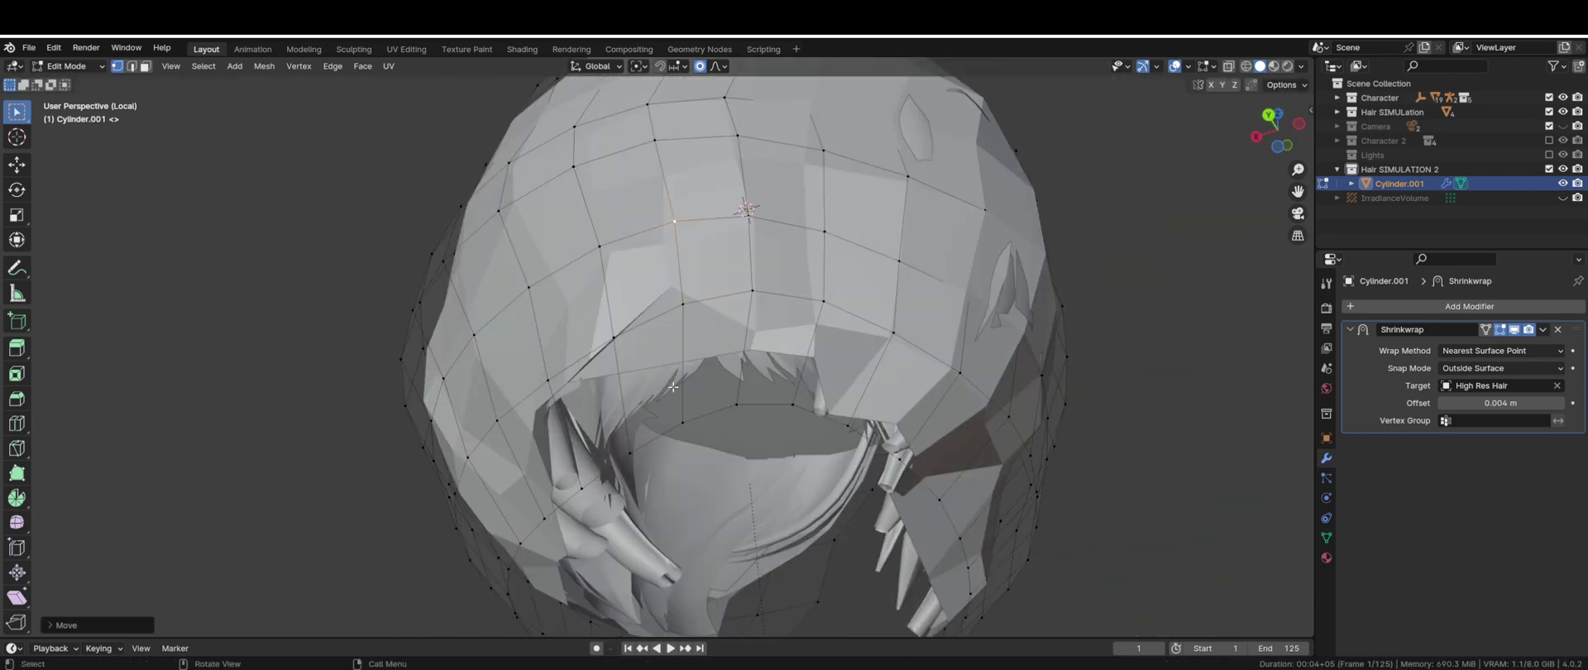
{"action": "left_click", "coordinate": [618, 310]}
{"action": "key", "text": "g"}
{"action": "left_click", "coordinate": [611, 330]}
{"action": "middle_click_drag", "start_coordinate": [610, 330], "coordinate": [650, 362]}
{"action": "key", "text": "g"}
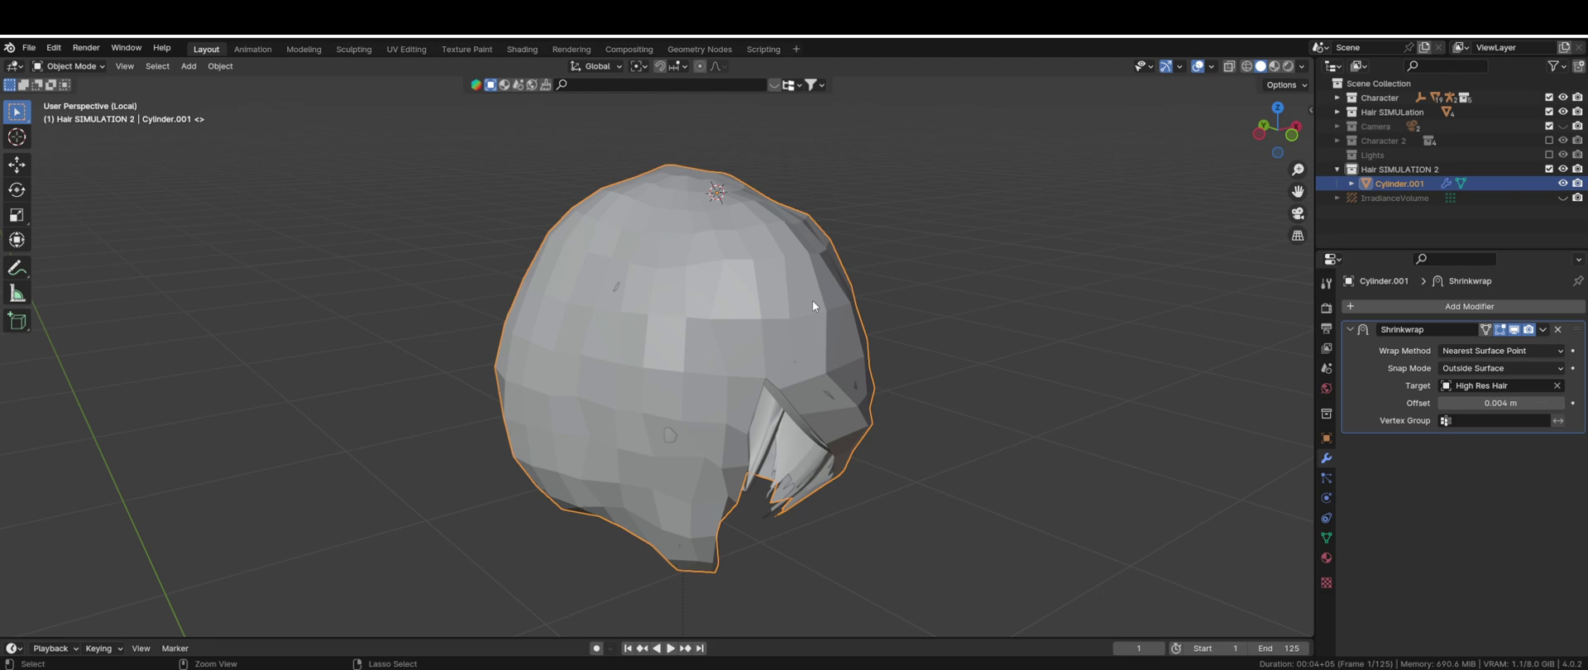
- Add a level 1 Subdivision modifier to the cage and apply its Shrinkwrap modifier
{"action": "key", "text": "ctrl+1"}
{"action": "left_click", "coordinate": [1444, 497]}
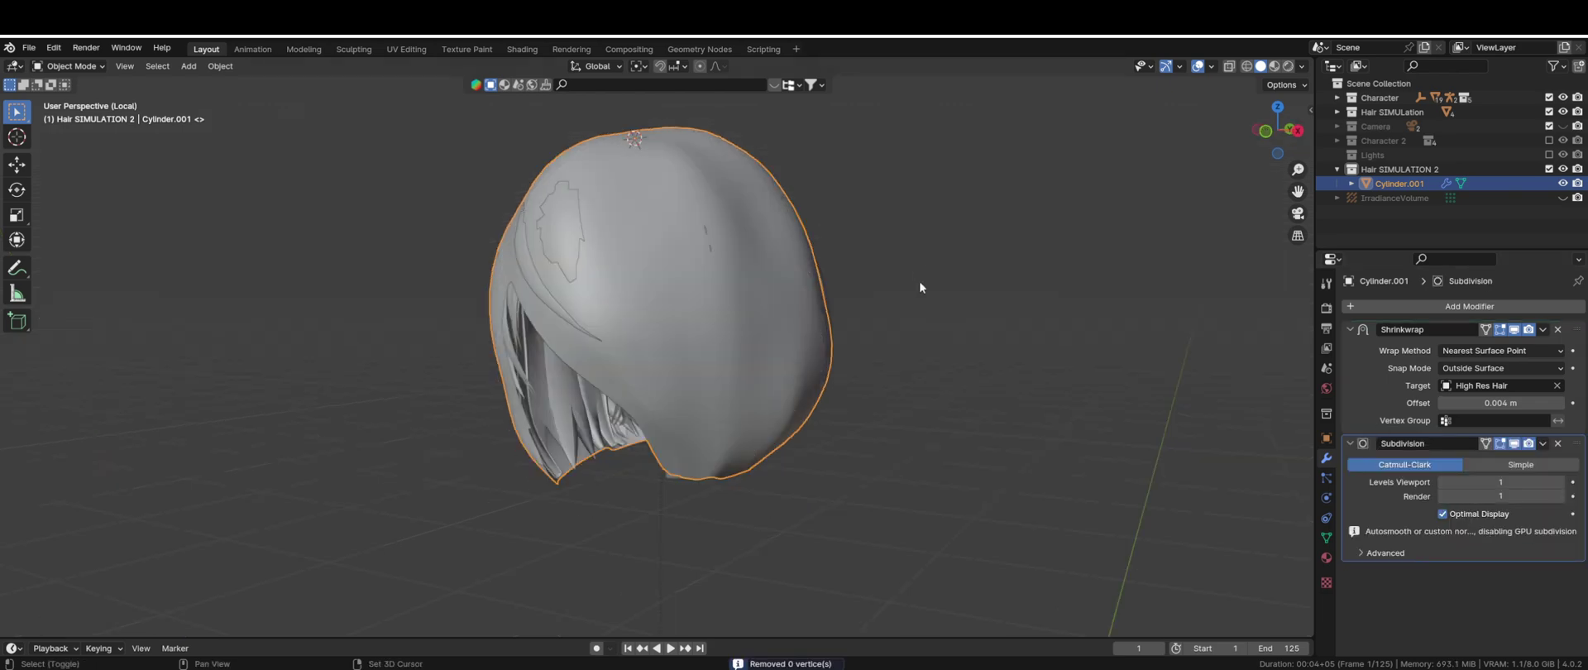
{"action": "middle_click_drag", "start_coordinate": [921, 287], "coordinate": [989, 273]}
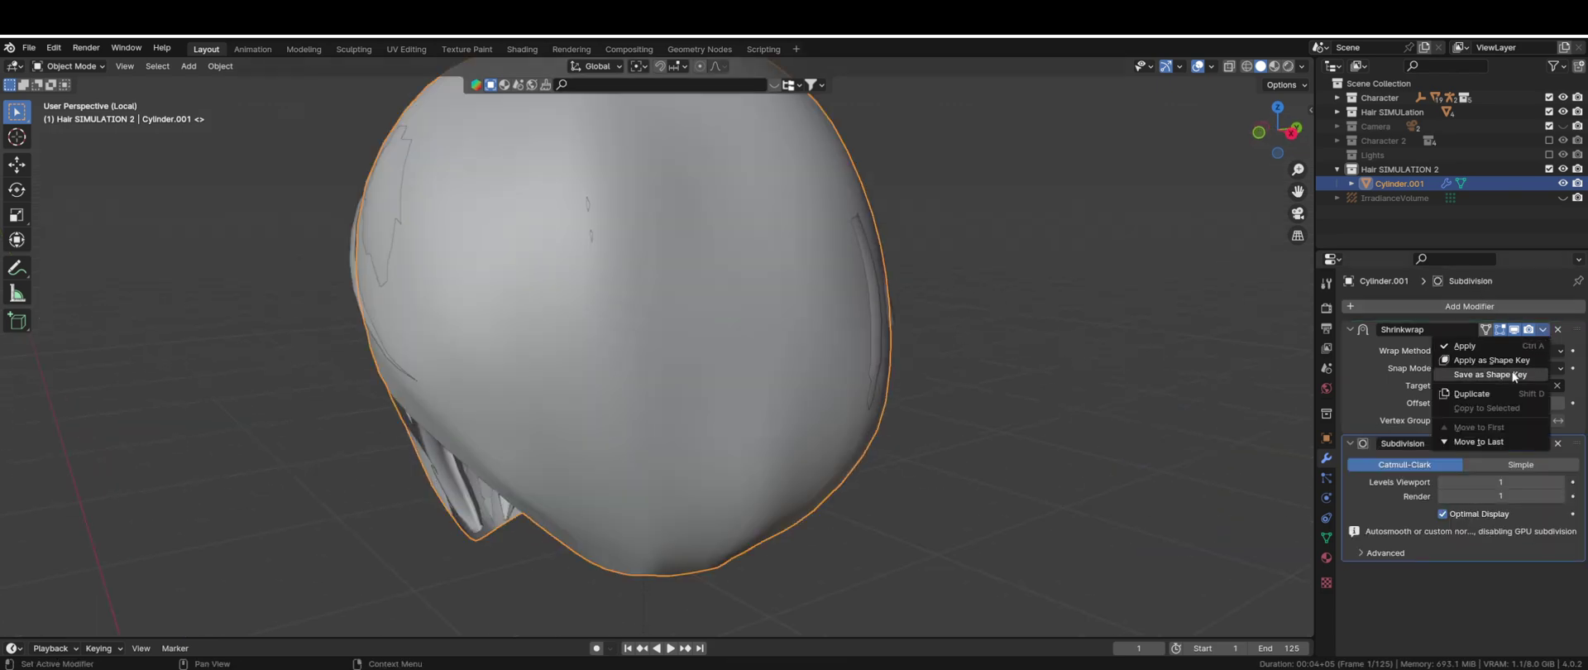
{"action": "left_click", "coordinate": [1503, 347]}
{"action": "middle_click_drag", "start_coordinate": [947, 289], "coordinate": [837, 270]}
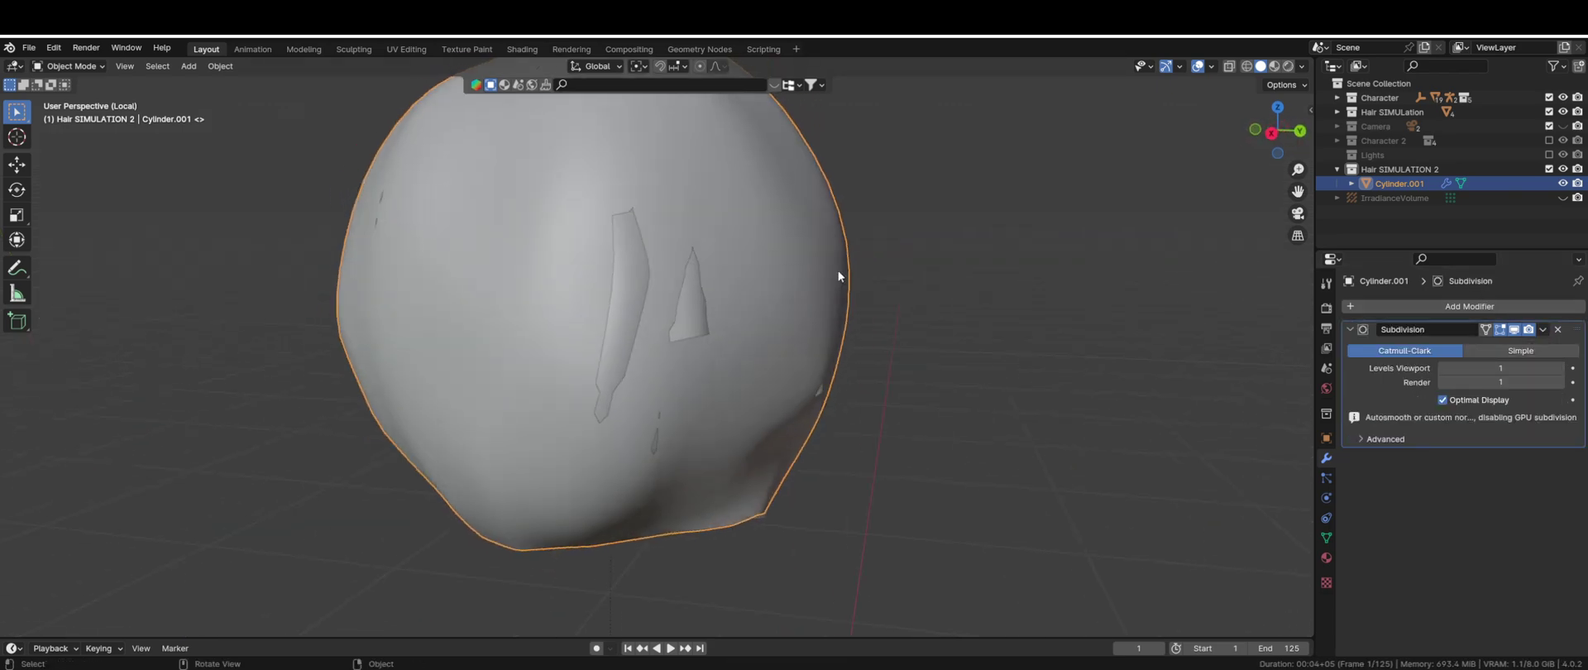
- Sculpt the cage's surface in Sculpt Mode to cover the hair poking through, and save the file
{"action": "key", "text": "ctrl+Tab"}
{"action": "middle_click_drag", "start_coordinate": [747, 327], "coordinate": [792, 342]}
{"action": "left_click_drag", "start_coordinate": [791, 342], "coordinate": [823, 372]}
{"action": "left_click_drag", "start_coordinate": [468, 324], "coordinate": [439, 326]}
{"action": "scroll", "coordinate": [439, 328], "scroll_direction": "down", "scroll_amount": 1}
{"action": "mouse_move", "coordinate": [440, 330]}
{"action": "middle_mouse_down"}
{"action": "mouse_move", "coordinate": [586, 301]}
{"action": "mouse_move", "coordinate": [522, 348]}
{"action": "mouse_move", "coordinate": [588, 415]}
{"action": "mouse_move", "coordinate": [621, 339]}
{"action": "mouse_move", "coordinate": [792, 329]}
{"action": "mouse_move", "coordinate": [712, 372]}
{"action": "mouse_move", "coordinate": [852, 301]}
{"action": "mouse_move", "coordinate": [626, 344]}
{"action": "mouse_move", "coordinate": [574, 379]}
{"action": "mouse_move", "coordinate": [748, 320]}
{"action": "mouse_move", "coordinate": [687, 340]}
{"action": "mouse_move", "coordinate": [493, 253]}
{"action": "mouse_move", "coordinate": [616, 375]}
{"action": "mouse_move", "coordinate": [662, 395]}
{"action": "middle_mouse_up"}
{"action": "key", "text": "f"}
{"action": "left_click", "coordinate": [792, 328]}
{"action": "scroll", "coordinate": [806, 419], "scroll_direction": "down", "scroll_amount": 5}
{"action": "key", "text": "ctrl+Tab"}
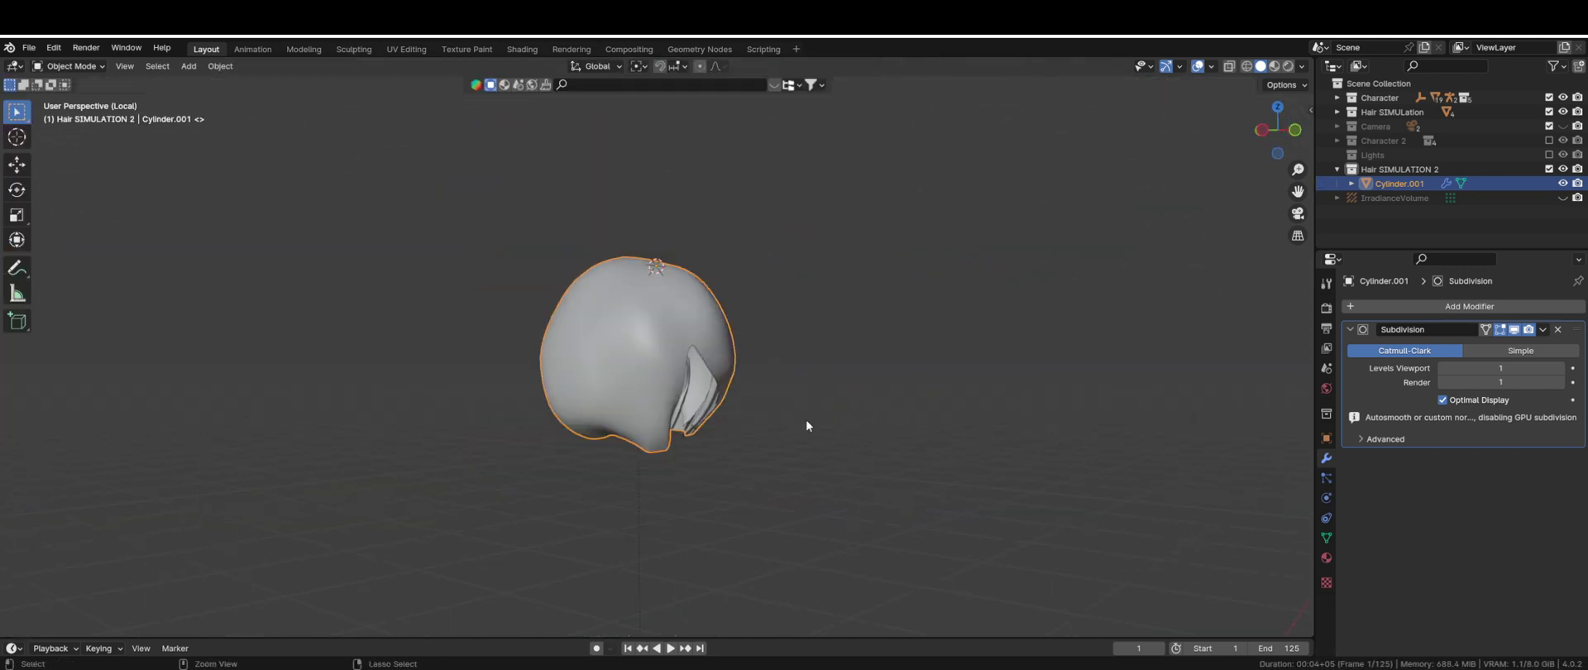
{"action": "key", "text": "ctrl+s"}
- Rename the cage object Fake HAIR and disable it in renders
{"action": "scroll", "coordinate": [805, 419], "scroll_direction": "up", "scroll_amount": 3}
{"action": "mouse_move", "coordinate": [806, 419]}
{"action": "middle_mouse_down"}
{"action": "mouse_move", "coordinate": [780, 231]}
{"action": "mouse_move", "coordinate": [772, 335]}
{"action": "mouse_move", "coordinate": [859, 306]}
{"action": "middle_mouse_up"}
{"action": "key", "text": "F2"}
{"action": "type", "text": "Fake HAIR"}
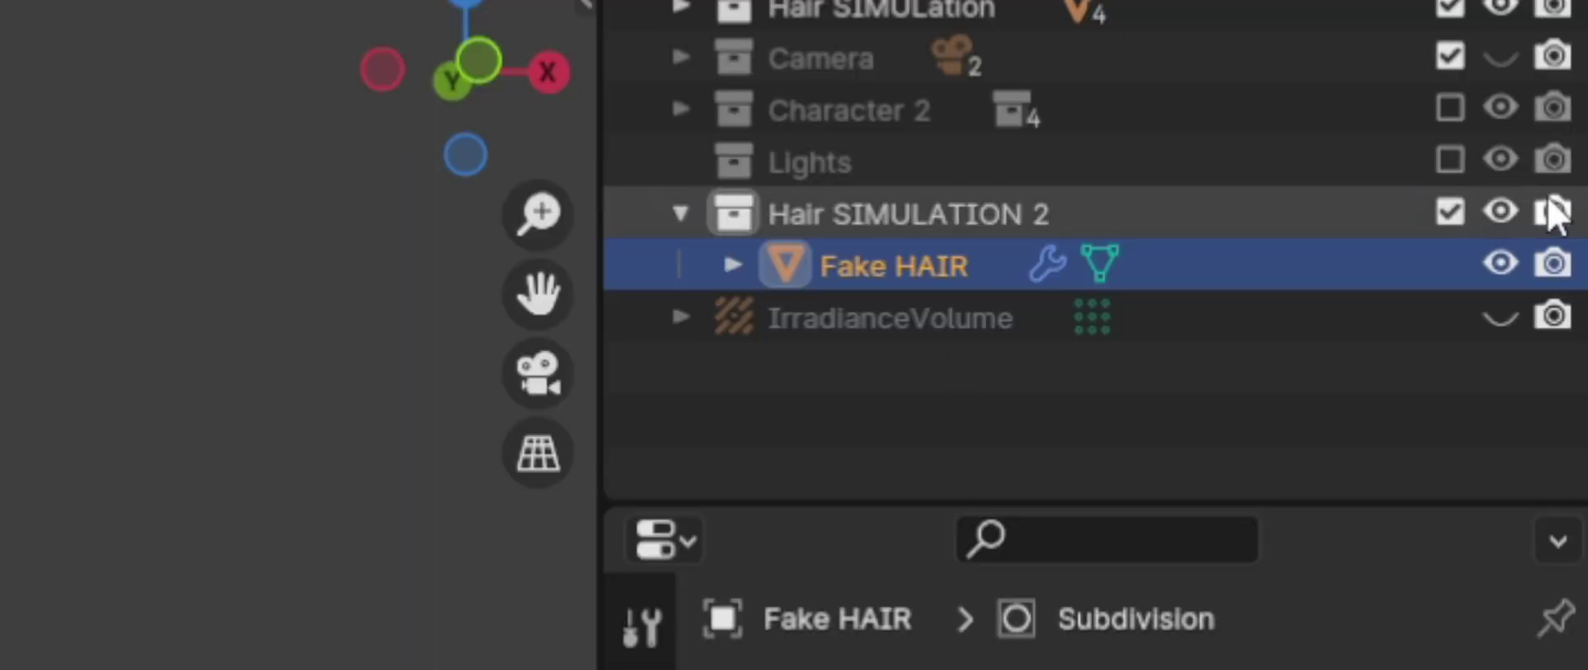
{"action": "left_click", "coordinate": [1577, 184]}
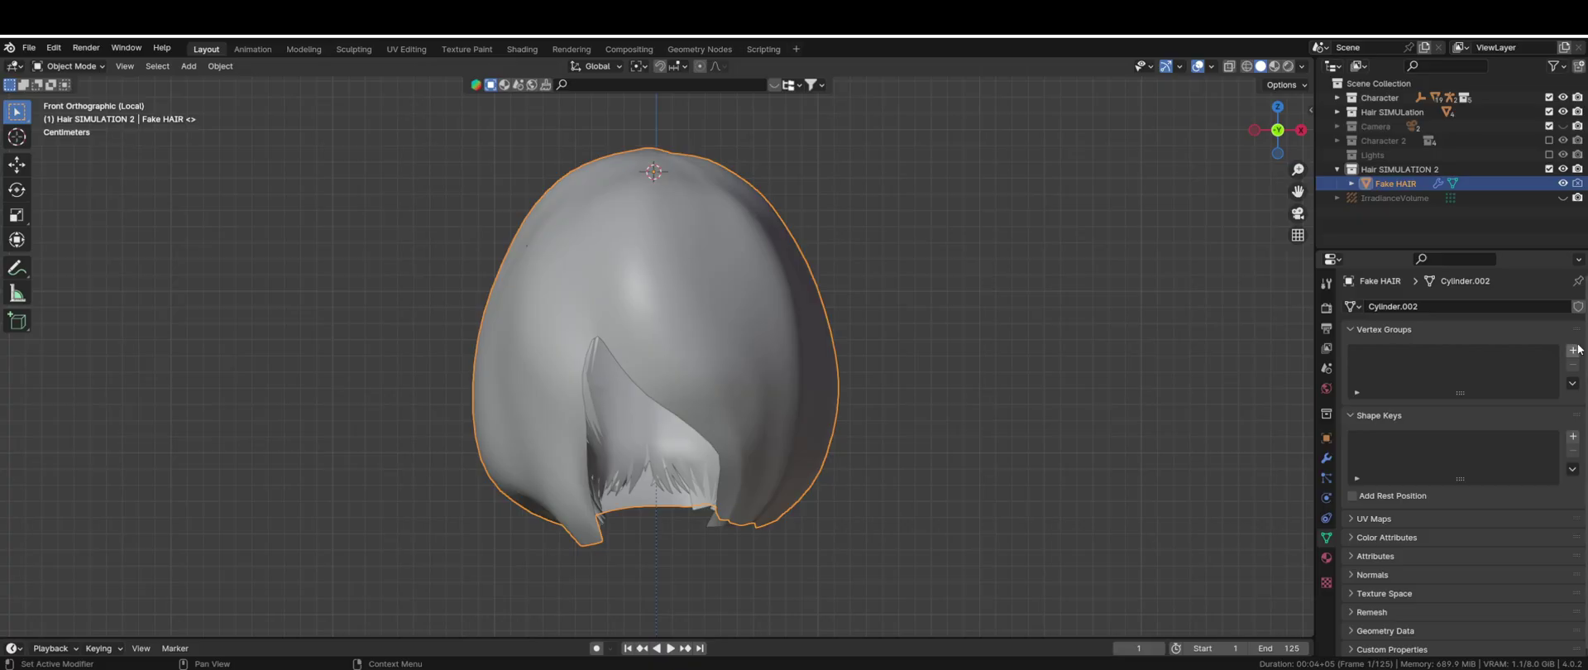
- Add a vertex group named CLOTH PIN to Fake HAIR
{"action": "left_click", "coordinate": [1573, 350]}
{"action": "double_click", "coordinate": [1382, 356]}
{"action": "type", "text": "CLOTH PIN"}
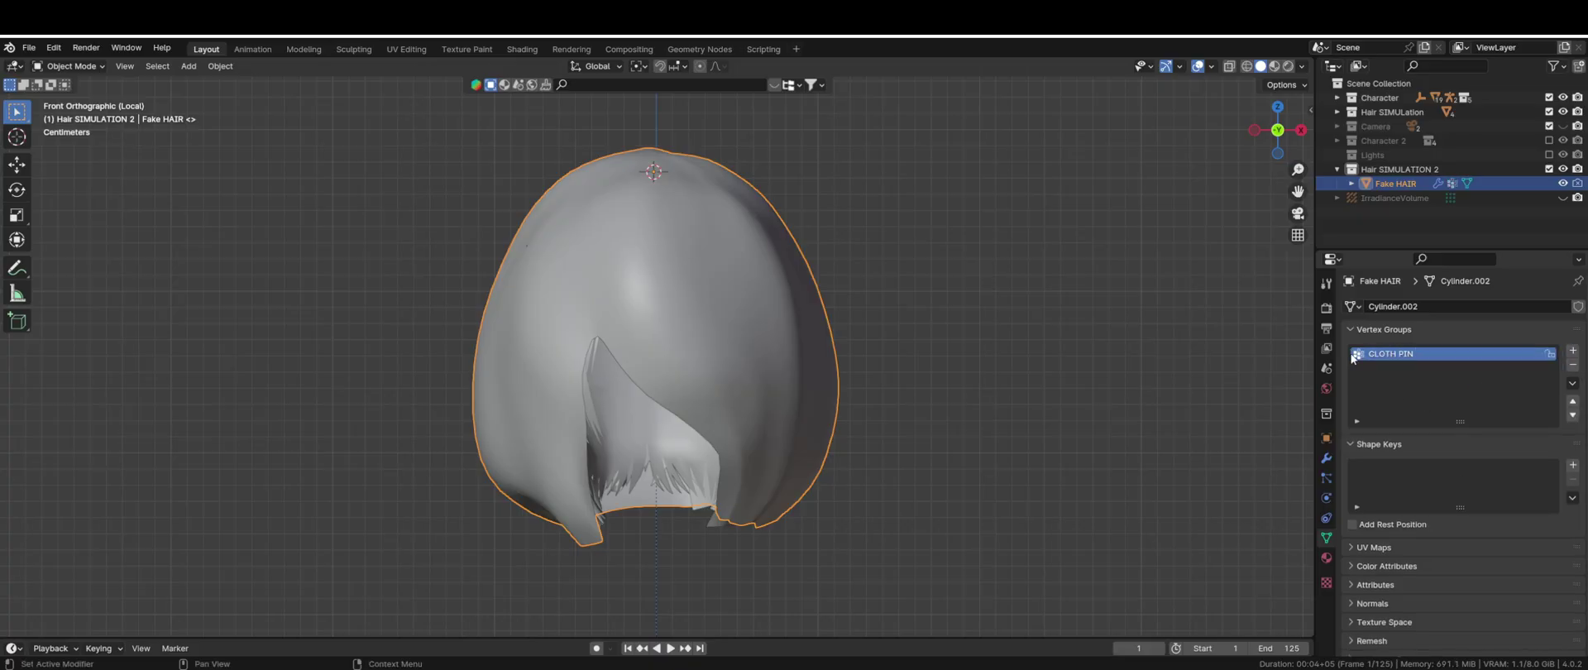
- Select the crown's top face with the faces around it and assign them to CLOTH PIN with weight 1.000
{"action": "key", "text": "Tab"}
{"action": "middle_click_drag", "start_coordinate": [828, 207], "coordinate": [736, 323]}
{"action": "scroll", "coordinate": [737, 323], "scroll_direction": "up", "scroll_amount": 3}
{"action": "left_click", "coordinate": [737, 209]}
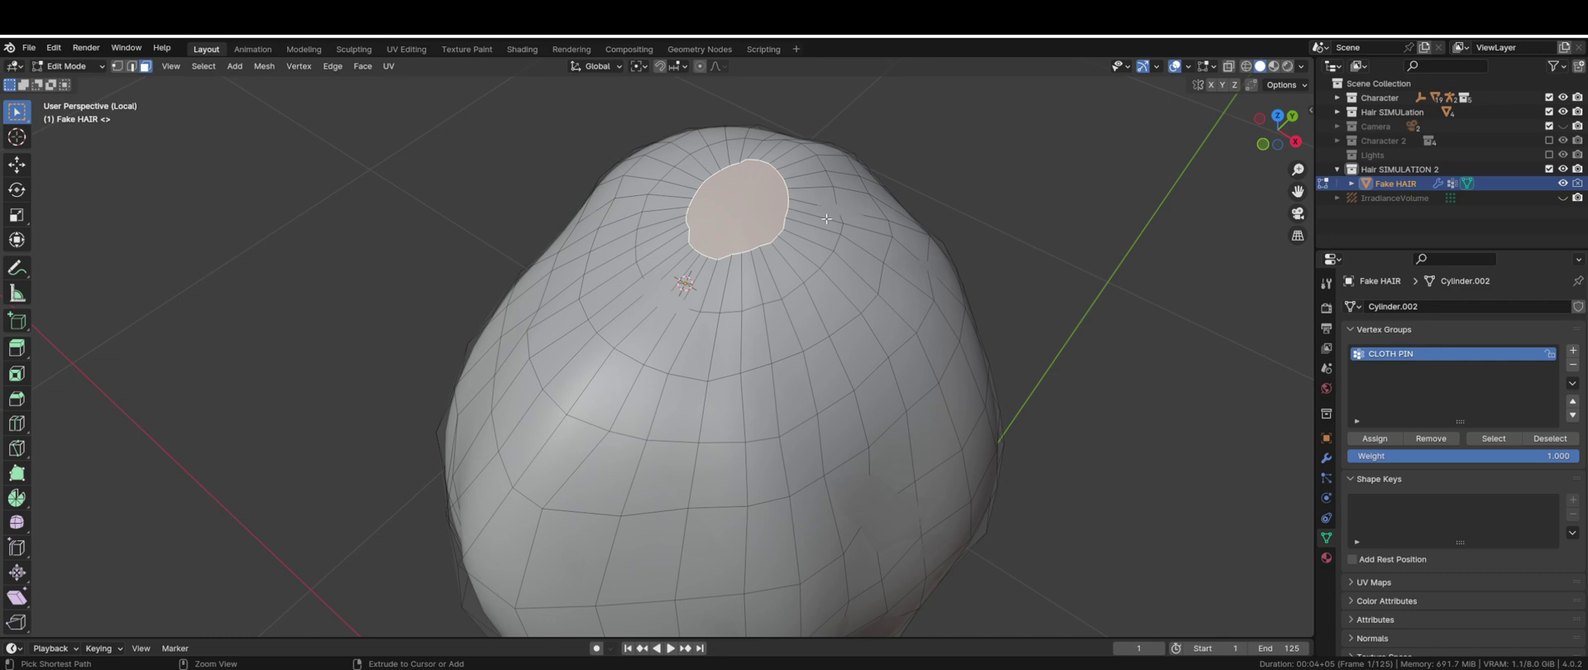
{"action": "key", "text": "ctrl+KP_Add"}
{"action": "middle_click_drag", "start_coordinate": [826, 218], "coordinate": [779, 231]}
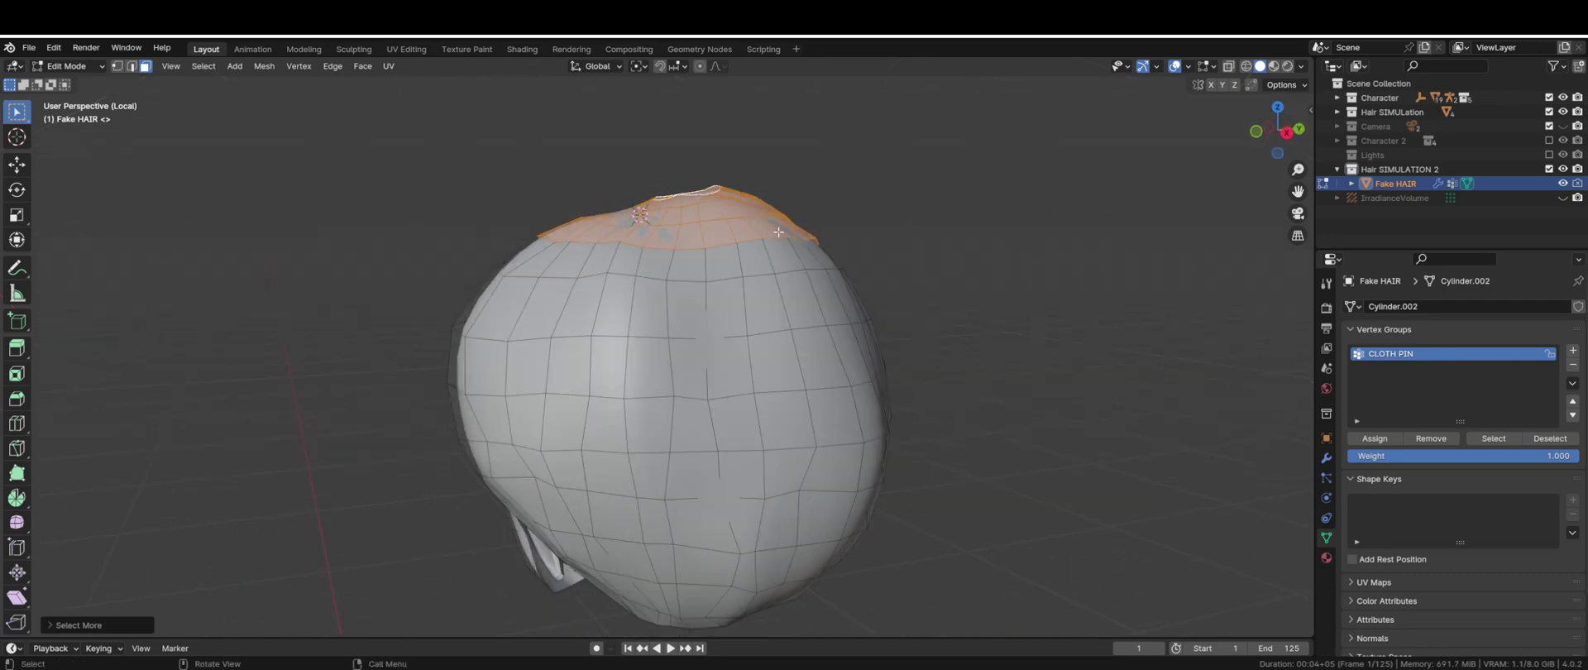
{"action": "left_click", "coordinate": [1398, 440]}
- Blur the CLOTH PIN weights around the crown in Weight Paint with a 246 px Blur brush at strength 3.000
{"action": "key", "text": "ctrl+Tab"}
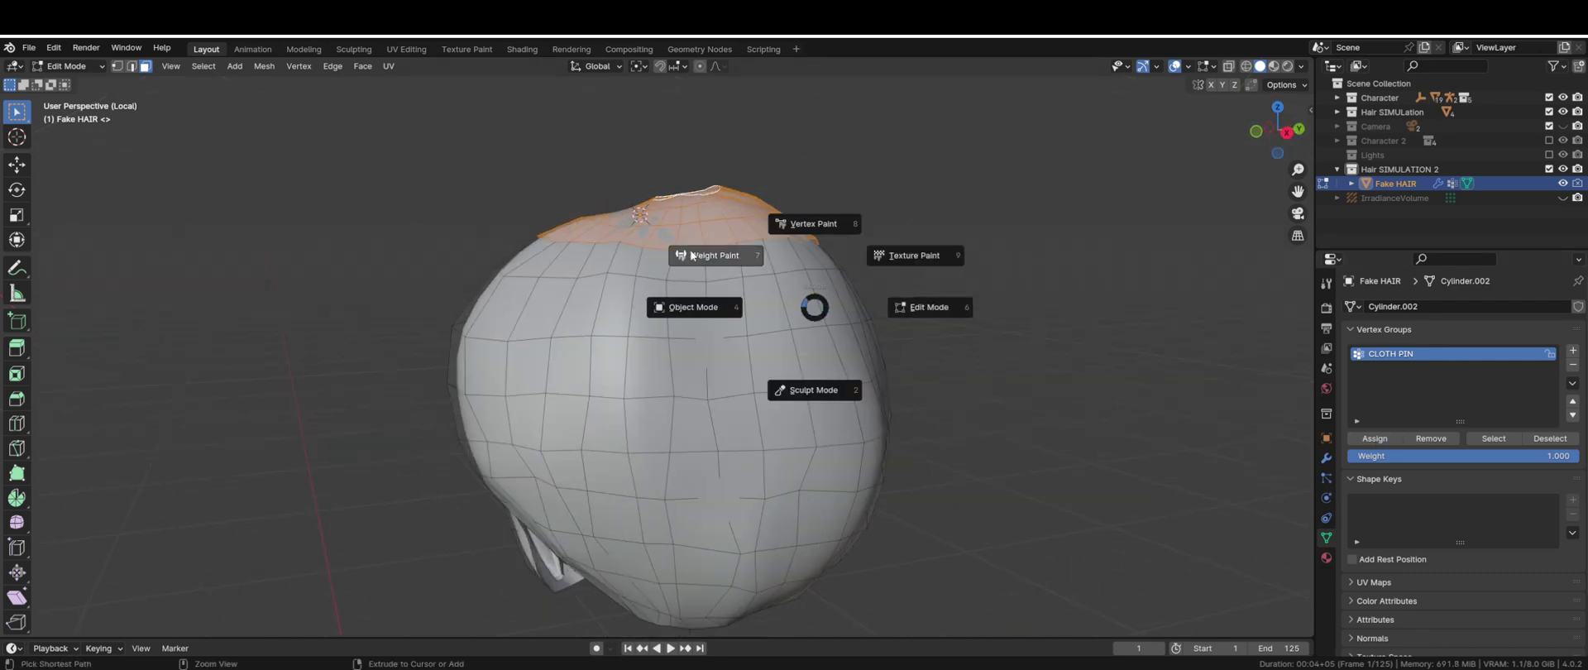
{"action": "left_click", "coordinate": [692, 255]}
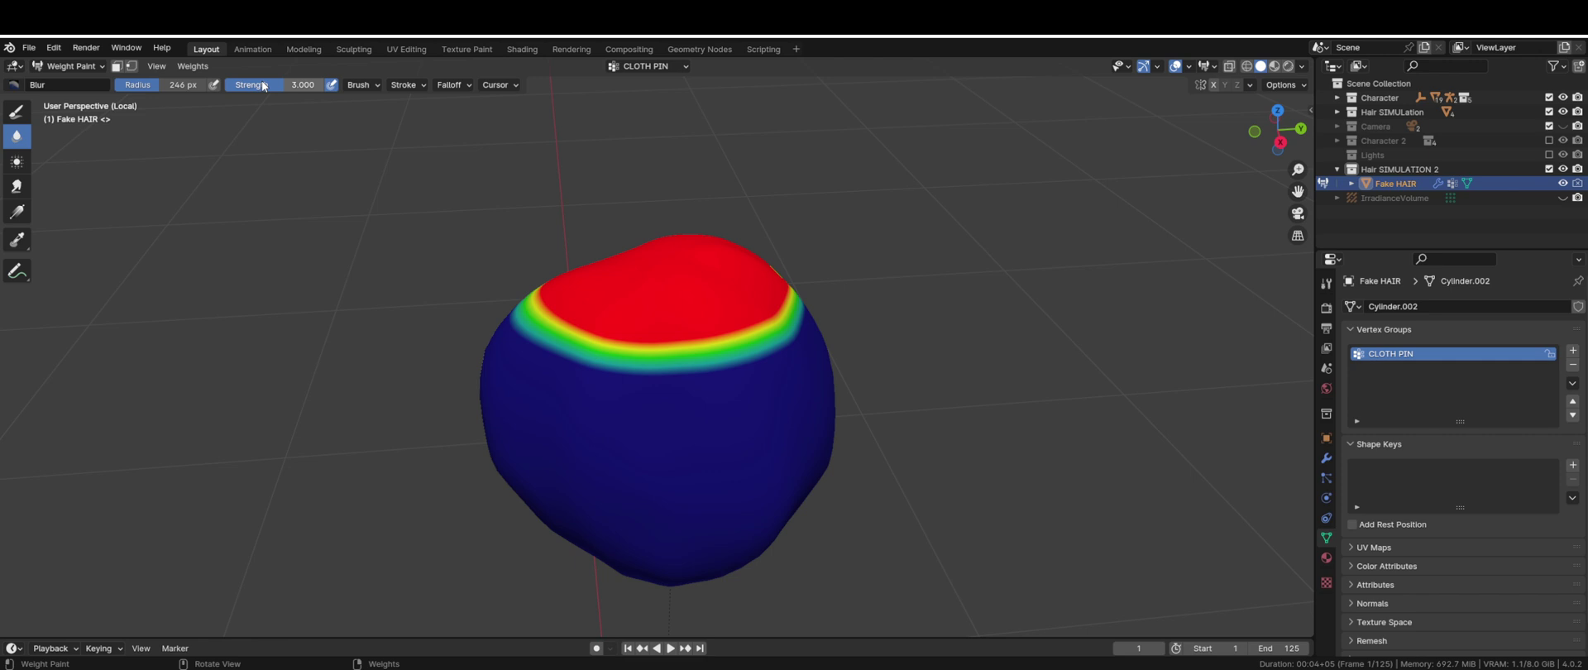
{"action": "left_click_drag", "start_coordinate": [706, 323], "coordinate": [787, 344]}
{"action": "middle_click_drag", "start_coordinate": [388, 378], "coordinate": [766, 298]}
{"action": "left_click_drag", "start_coordinate": [767, 299], "coordinate": [534, 281]}
{"action": "middle_click_drag", "start_coordinate": [535, 282], "coordinate": [376, 298]}
{"action": "left_click_drag", "start_coordinate": [376, 298], "coordinate": [677, 293]}
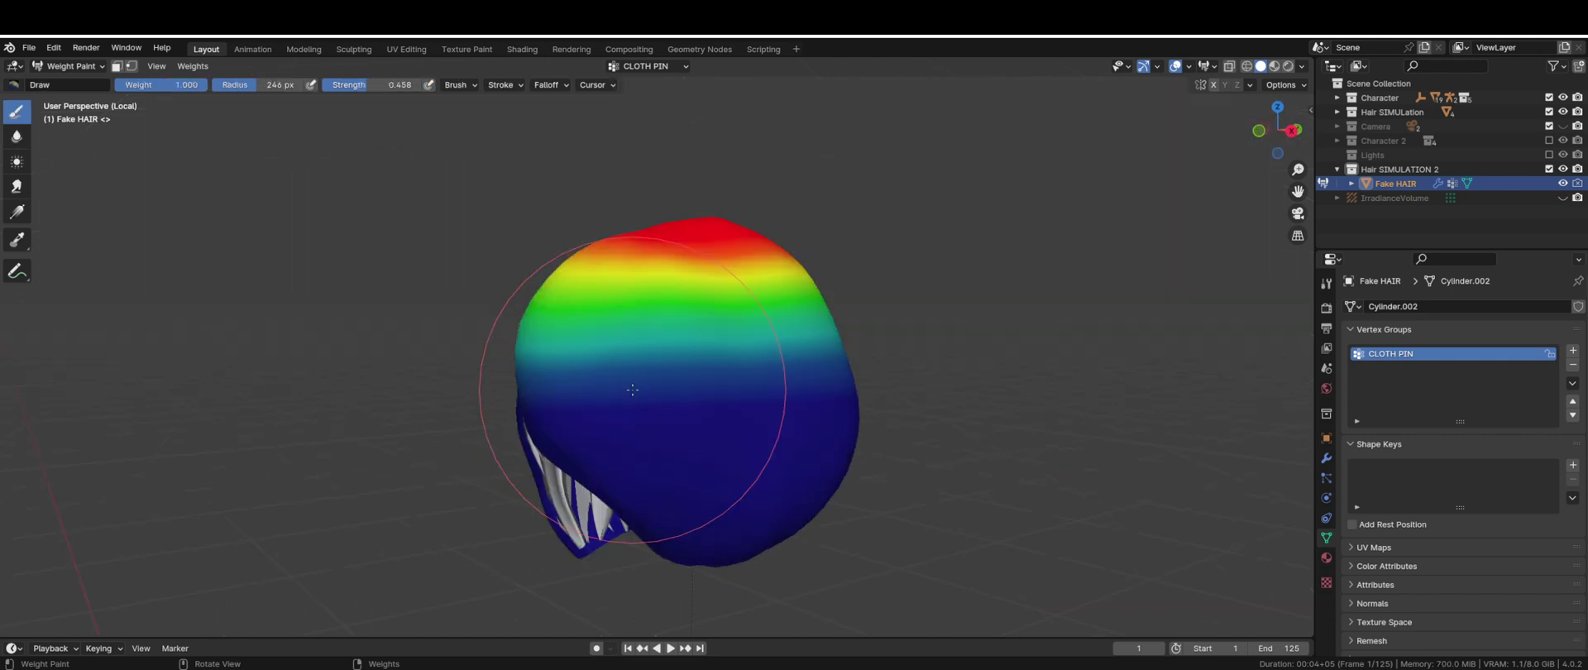
- Subtract CLOTH PIN weight around the sides with the Draw brush at strength 0.458, and reduce the brush radius to 143 px
{"action": "left_click_drag", "start_coordinate": [632, 390], "coordinate": [570, 393], "text": "ctrl"}
{"action": "middle_click_drag", "start_coordinate": [571, 393], "coordinate": [695, 414]}
{"action": "left_click_drag", "start_coordinate": [695, 414], "coordinate": [457, 319], "text": "ctrl"}
{"action": "middle_click_drag", "start_coordinate": [457, 319], "coordinate": [331, 323]}
{"action": "key", "text": "f"}
{"action": "left_click", "coordinate": [769, 315]}
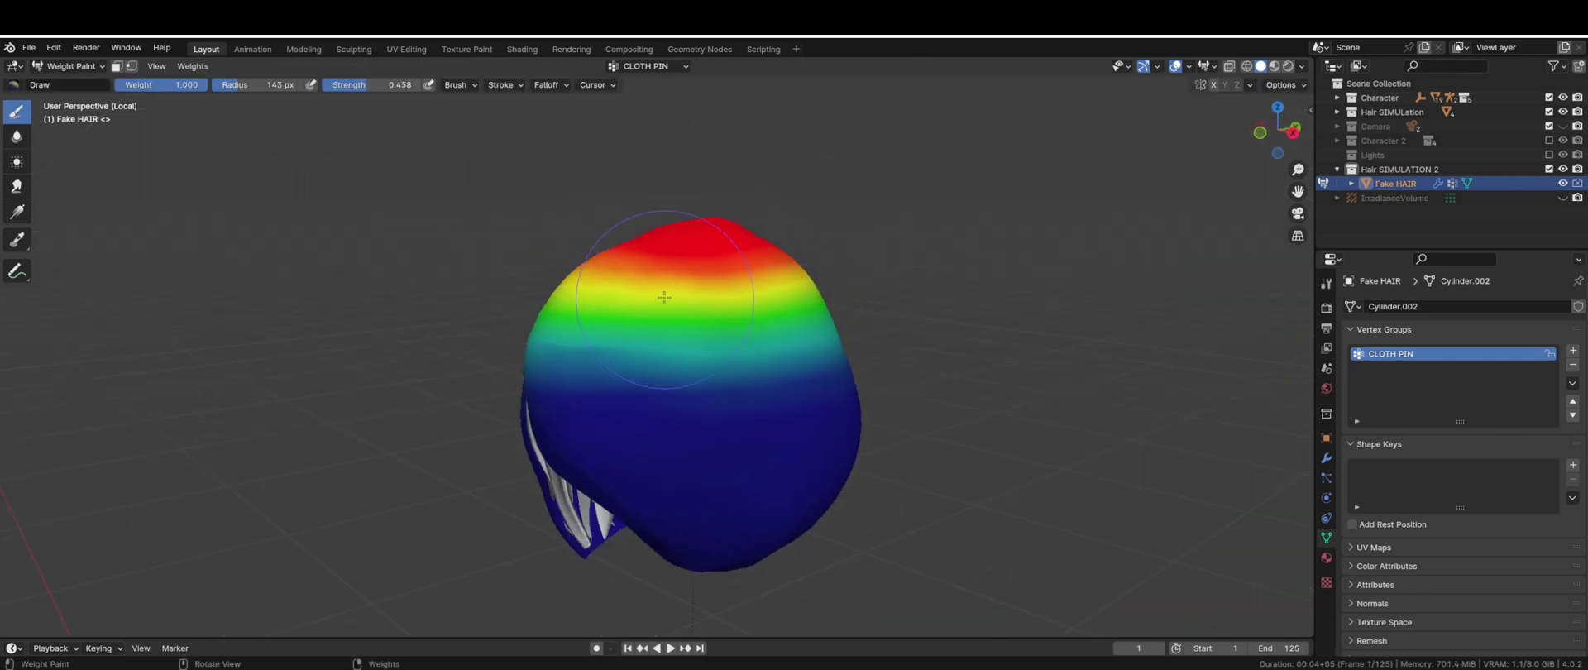
{"action": "middle_click_drag", "start_coordinate": [664, 298], "coordinate": [687, 273]}
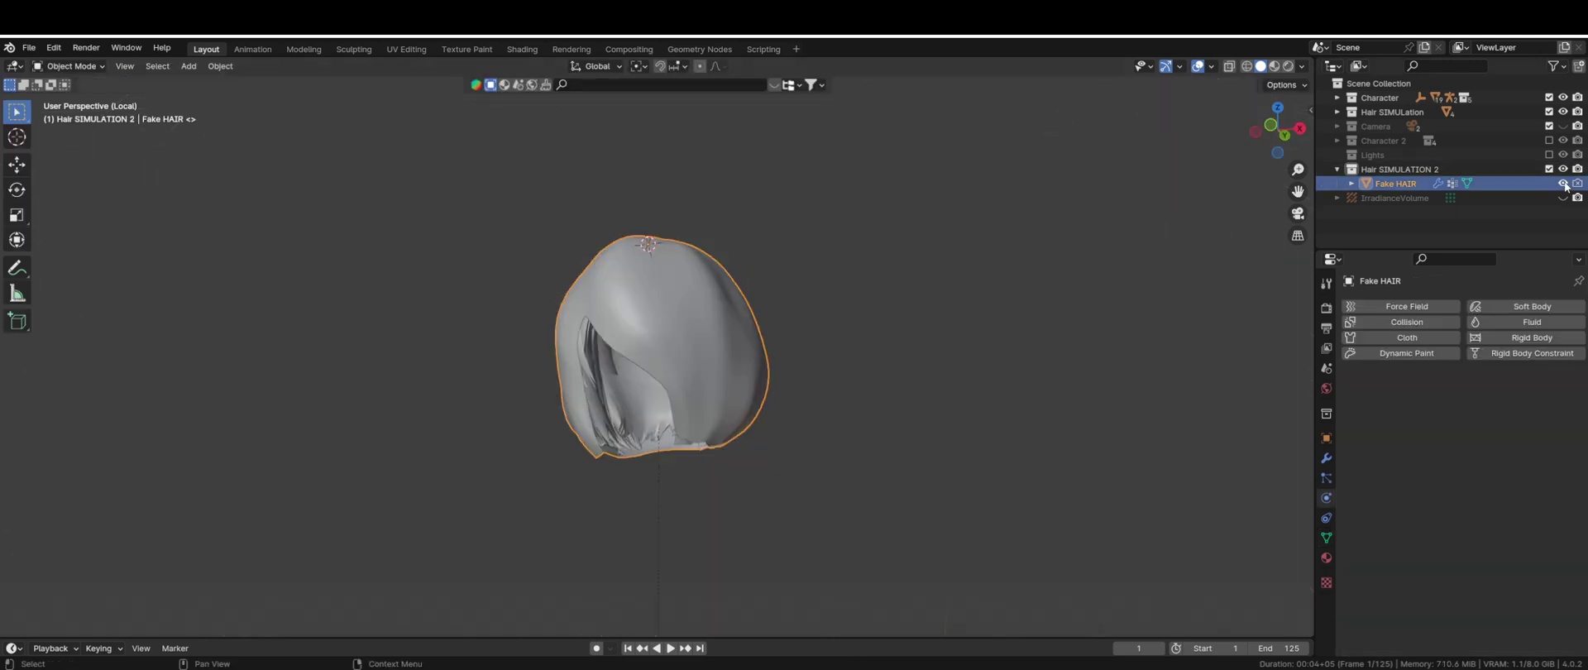
- Hide Fake HAIR and add a vertex group named Surface DEFROM HAIR to High Res Hair
{"action": "left_click", "coordinate": [1564, 183]}
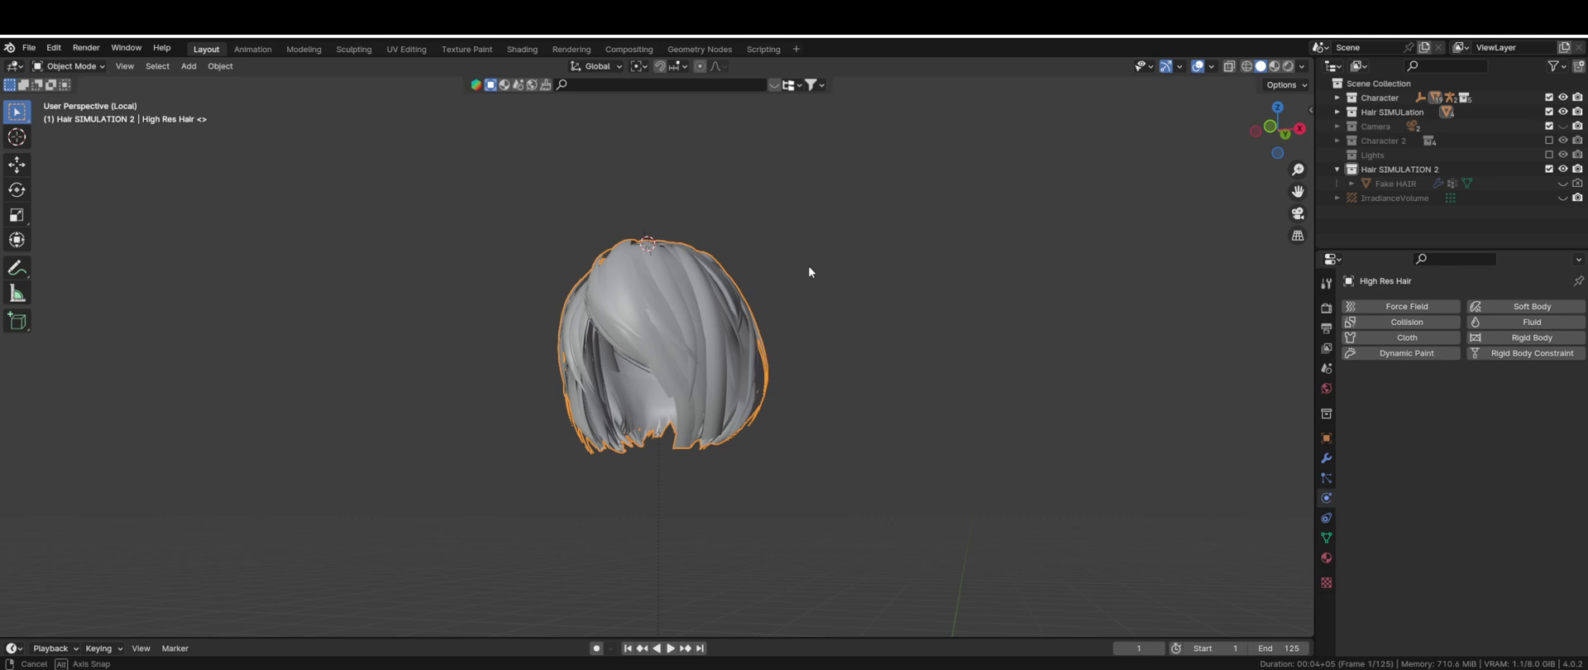
{"action": "left_click", "coordinate": [808, 265]}
{"action": "left_click", "coordinate": [1327, 537]}
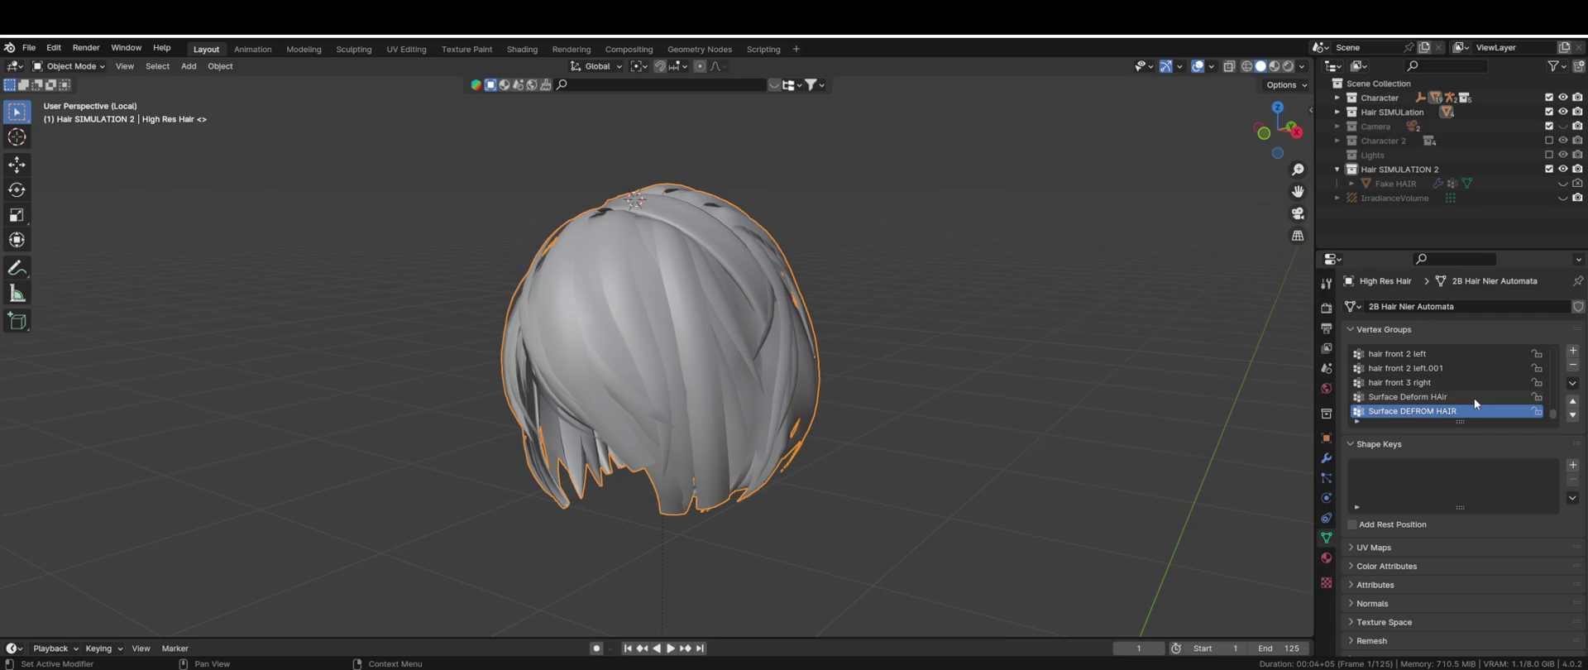
- Apply a linear weight gradient at strength 1.000 from the crown down the hair in side view, and activate the Draw brush
{"action": "left_click", "coordinate": [722, 205]}
{"action": "key", "text": "KP_3"}
{"action": "left_click", "coordinate": [16, 211]}
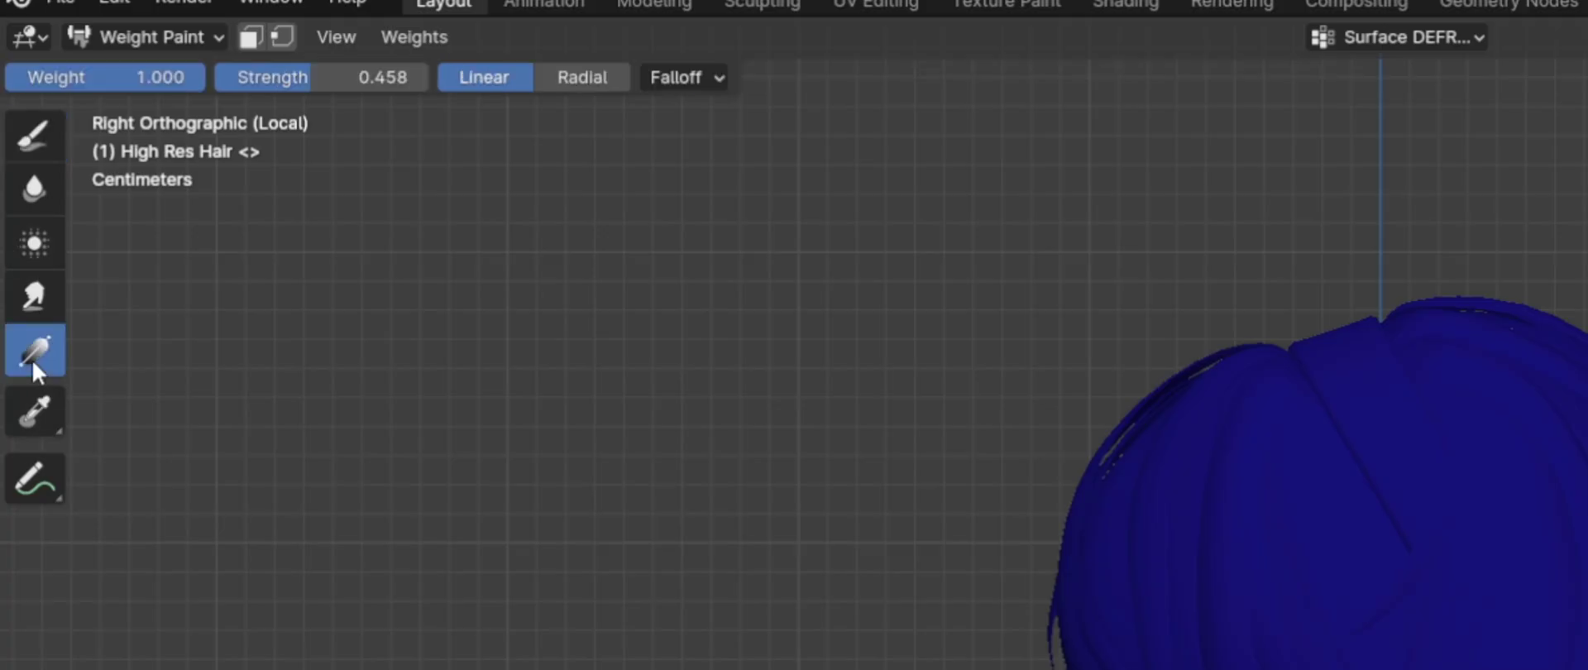
{"action": "left_click_drag", "start_coordinate": [652, 192], "coordinate": [650, 377]}
{"action": "middle_click_drag", "start_coordinate": [650, 376], "coordinate": [928, 344]}
{"action": "key", "text": "KP_3"}
{"action": "left_click_drag", "start_coordinate": [755, 192], "coordinate": [687, 335]}
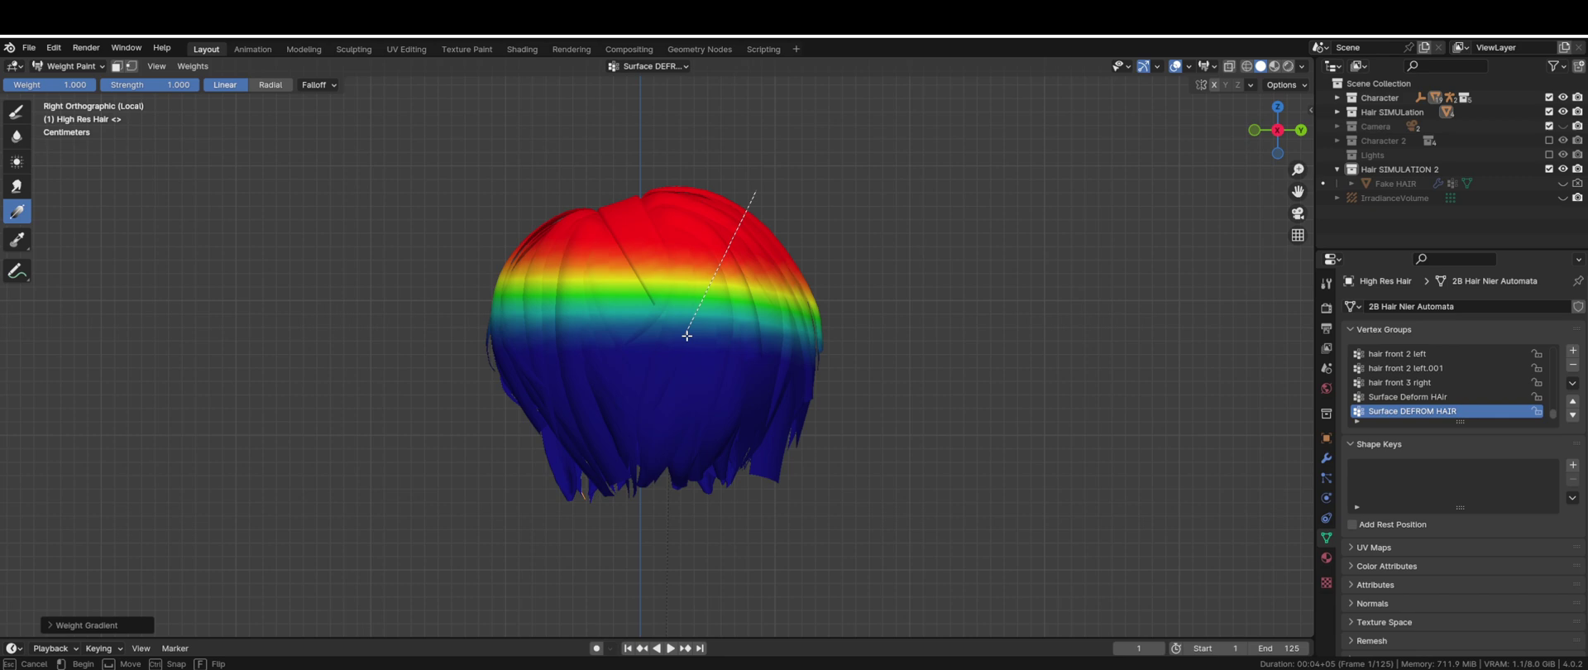
{"action": "left_click", "coordinate": [17, 137]}
{"action": "mouse_move", "coordinate": [841, 372]}
{"action": "middle_mouse_down"}
{"action": "mouse_move", "coordinate": [827, 313]}
{"action": "mouse_move", "coordinate": [489, 331]}
{"action": "middle_mouse_up"}
{"action": "middle_click_drag", "start_coordinate": [910, 377], "coordinate": [463, 364]}
{"action": "scroll", "coordinate": [703, 364], "scroll_direction": "up", "scroll_amount": 2}
{"action": "mouse_move", "coordinate": [567, 386]}
{"action": "middle_mouse_down"}
{"action": "mouse_move", "coordinate": [703, 364]}
{"action": "mouse_move", "coordinate": [746, 311]}
{"action": "middle_mouse_up"}
- Return to the full scene with Fake HAIR visible, unhide 2B_rig and put it in Pose Mode
{"action": "key", "text": "ctrl+Tab"}
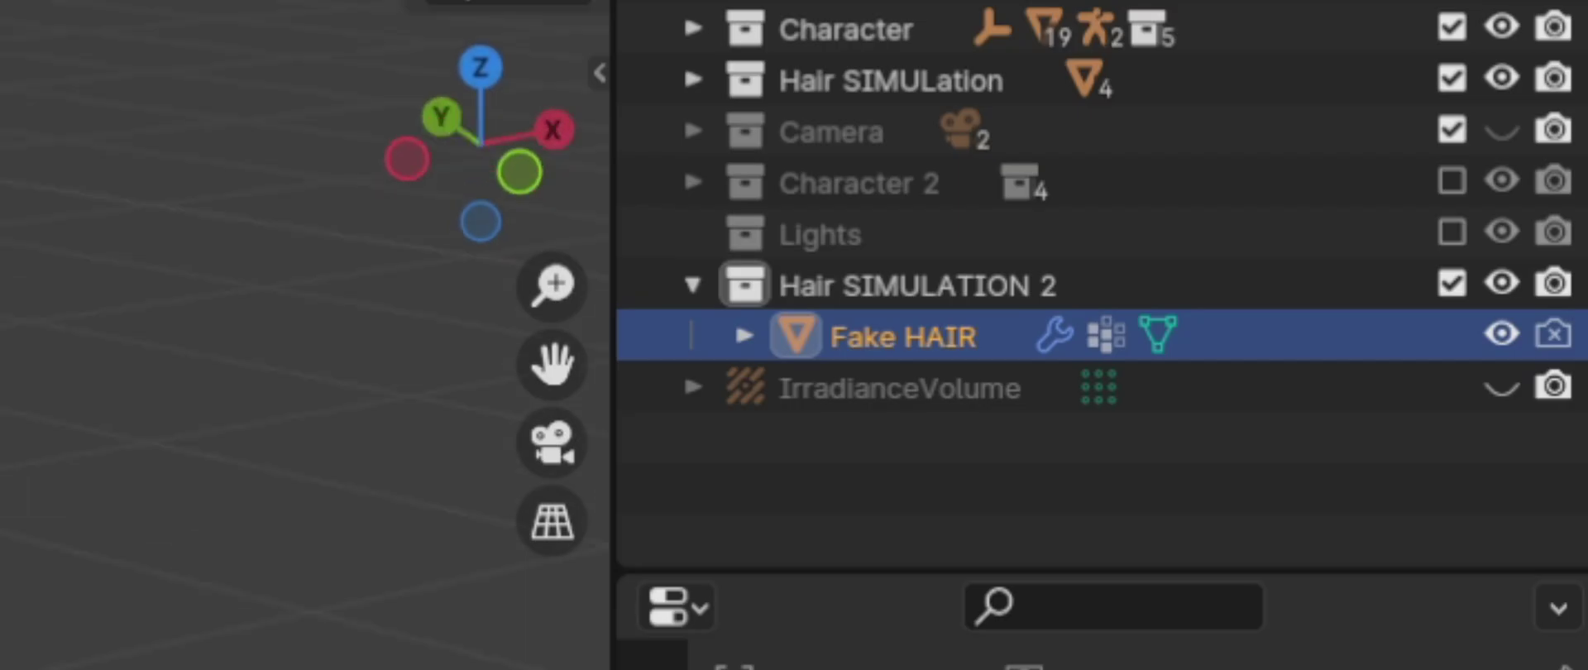
{"action": "middle_click_drag", "start_coordinate": [744, 289], "coordinate": [815, 263]}
{"action": "scroll", "coordinate": [815, 263], "scroll_direction": "down", "scroll_amount": 3}
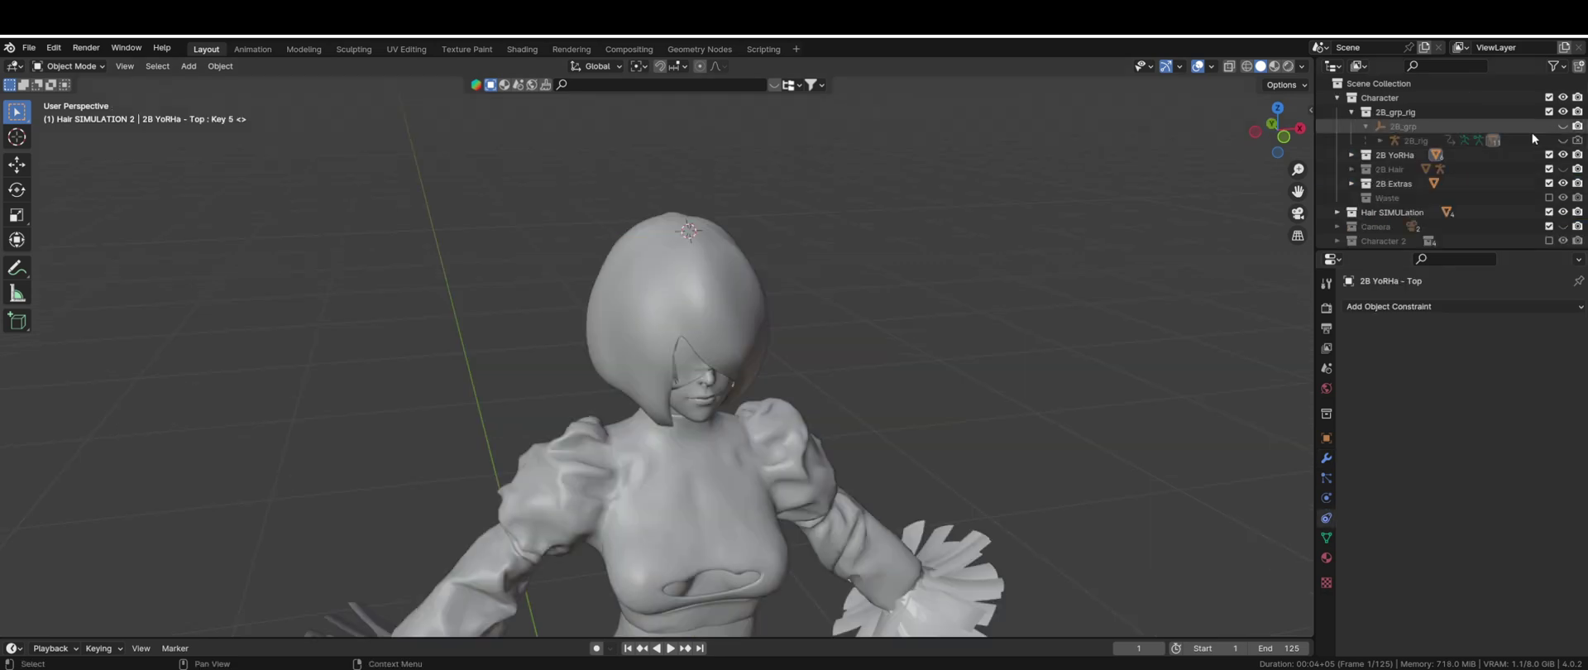
{"action": "left_click", "coordinate": [1563, 140]}
{"action": "left_click", "coordinate": [1440, 141]}
{"action": "key", "text": "ctrl+Tab"}
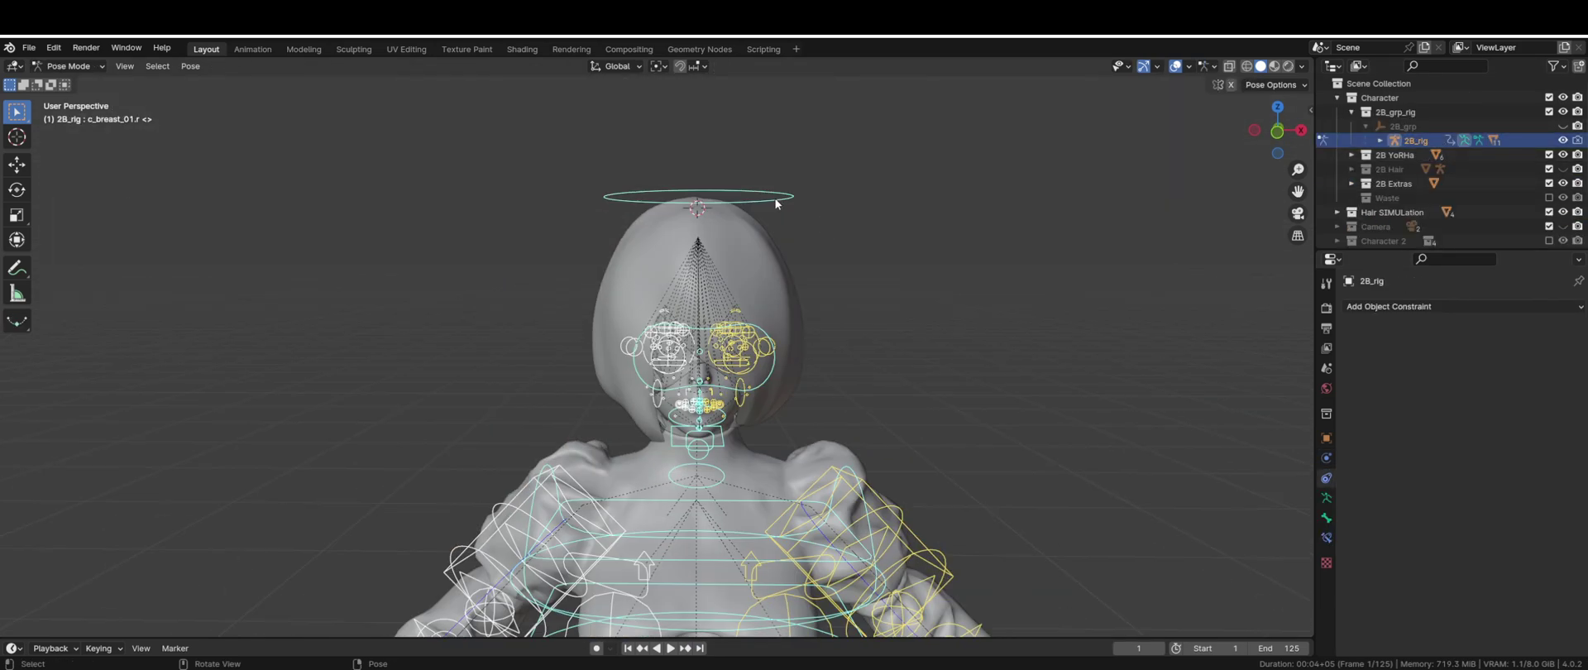
- Test-rotate the head control of 2B_rig, cancel the rotation and return to Object Mode
{"action": "left_click", "coordinate": [747, 166]}
{"action": "key", "text": "r"}
{"action": "right_click", "coordinate": [870, 260]}
{"action": "key", "text": "ctrl+Tab"}
- Parent Fake HAIR to the head bone c_head.x of 2B_rig with the Bone option
{"action": "left_click", "coordinate": [766, 241]}
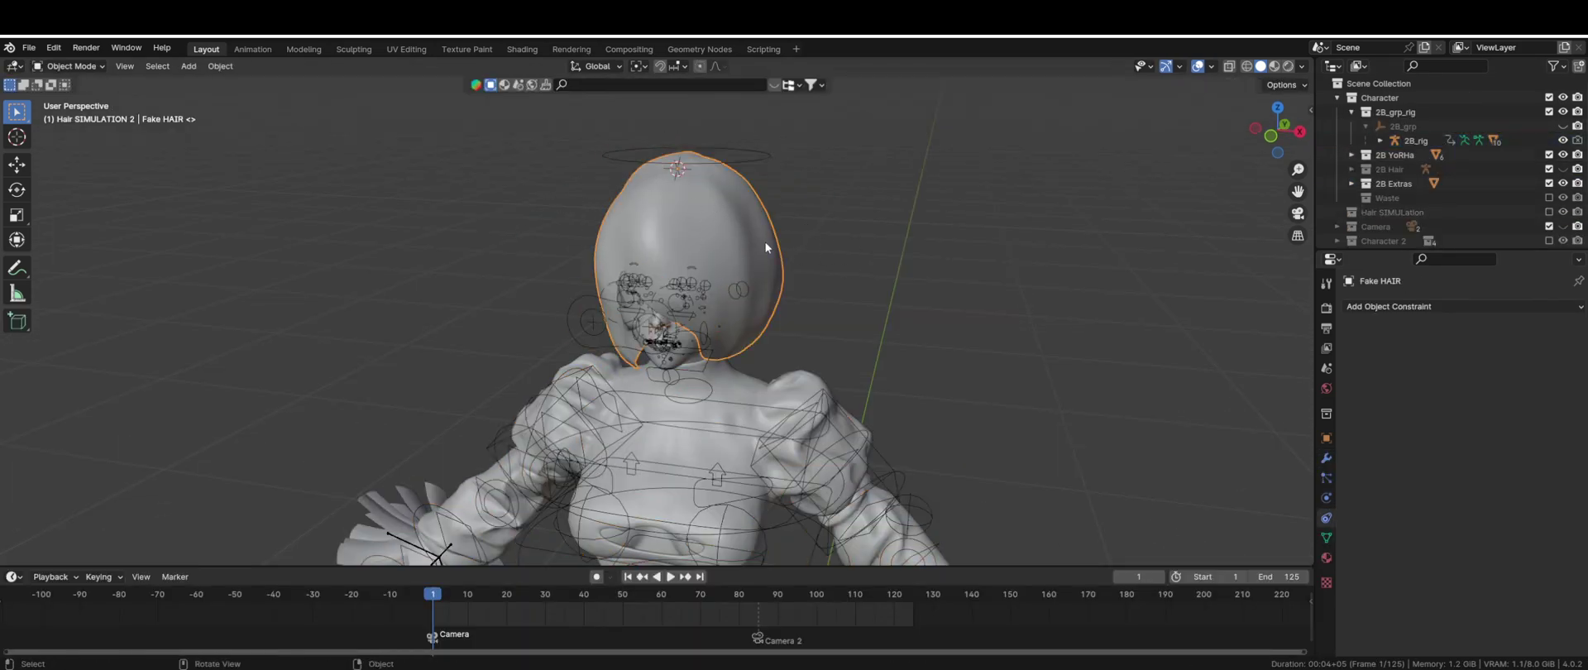
{"action": "left_click", "coordinate": [771, 157], "text": "shift"}
{"action": "key", "text": "ctrl+p"}
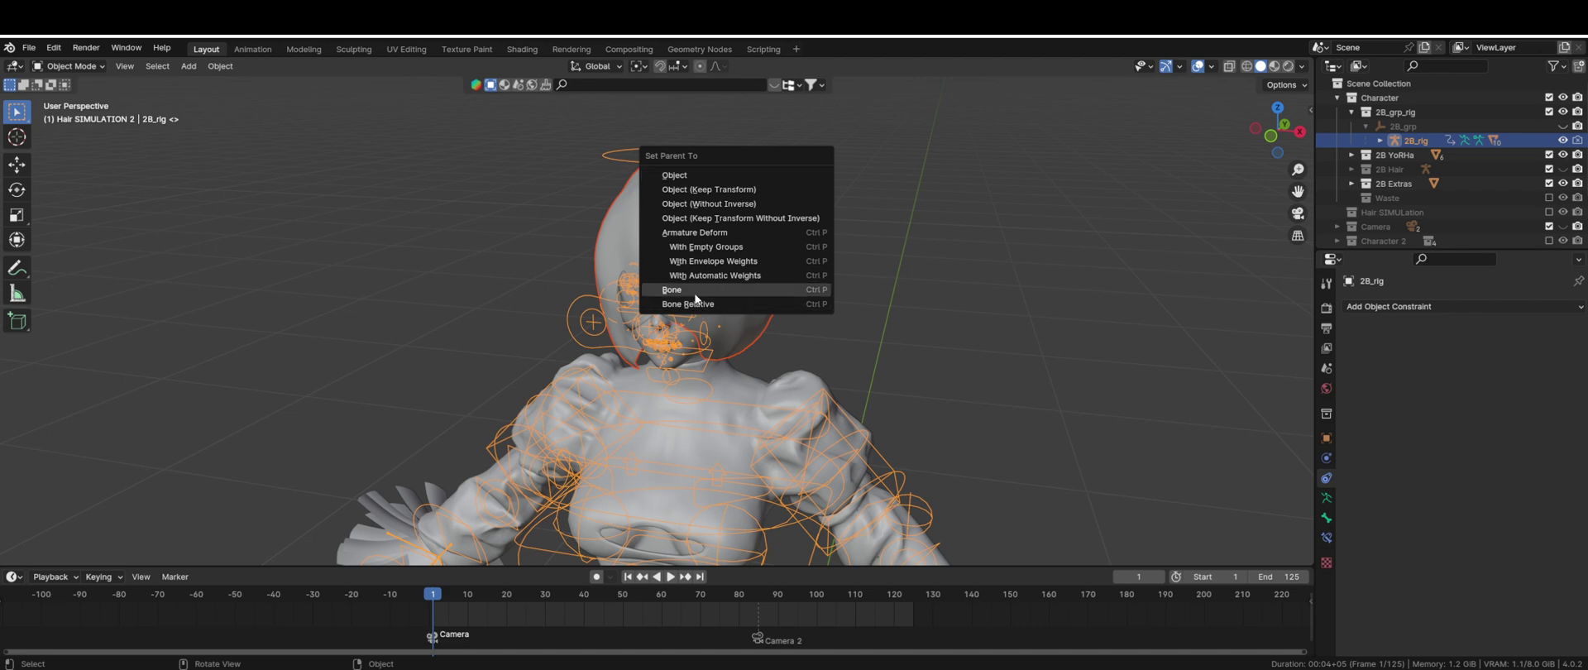
{"action": "left_click", "coordinate": [697, 292]}
{"action": "key", "text": "ctrl+Tab"}
{"action": "right_click", "coordinate": [706, 159]}
{"action": "key", "text": "Escape"}
{"action": "key", "text": "ctrl+p"}
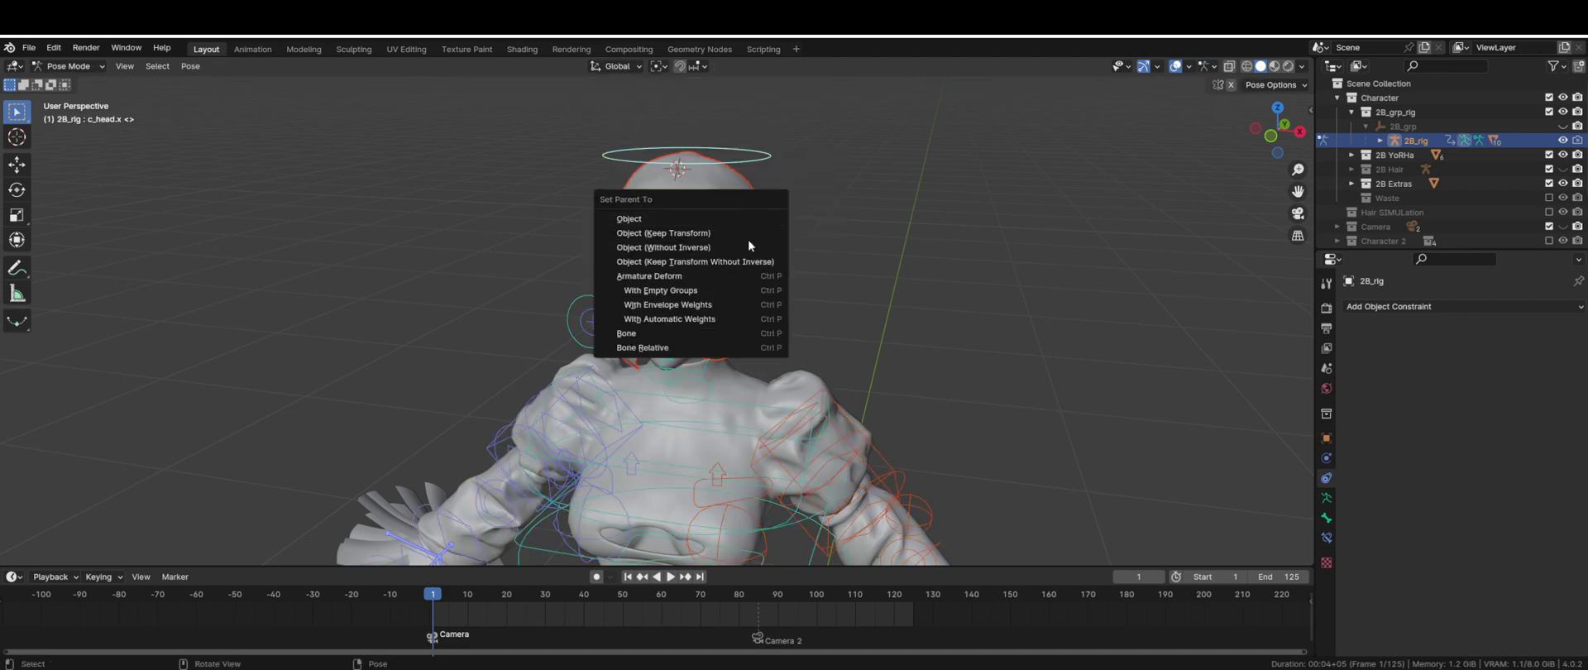
{"action": "left_click", "coordinate": [693, 333]}
{"action": "key", "text": "ctrl+Tab"}
- Add a Child Of constraint to Fake HAIR with 2B_rig as its target
{"action": "left_click", "coordinate": [738, 245]}
{"action": "left_click", "coordinate": [1539, 306]}
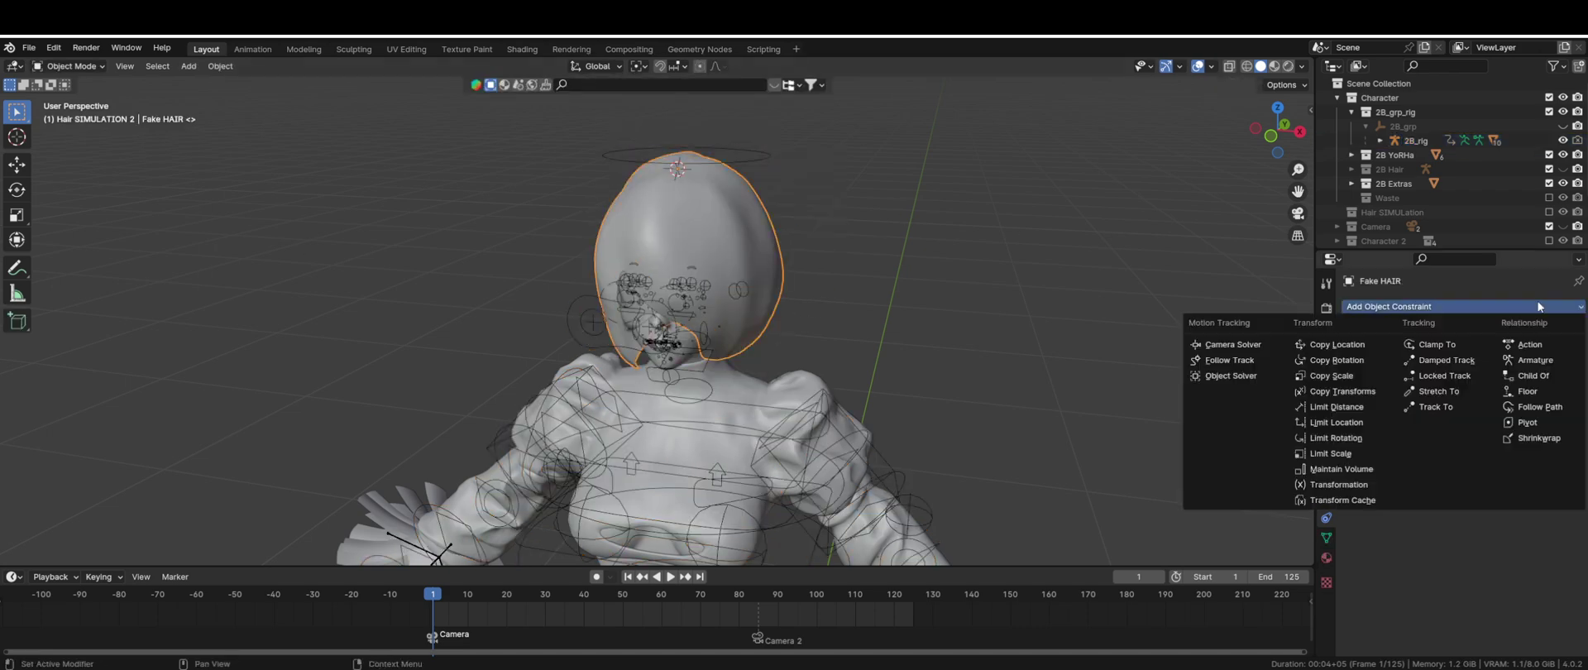
{"action": "left_click", "coordinate": [1535, 375]}
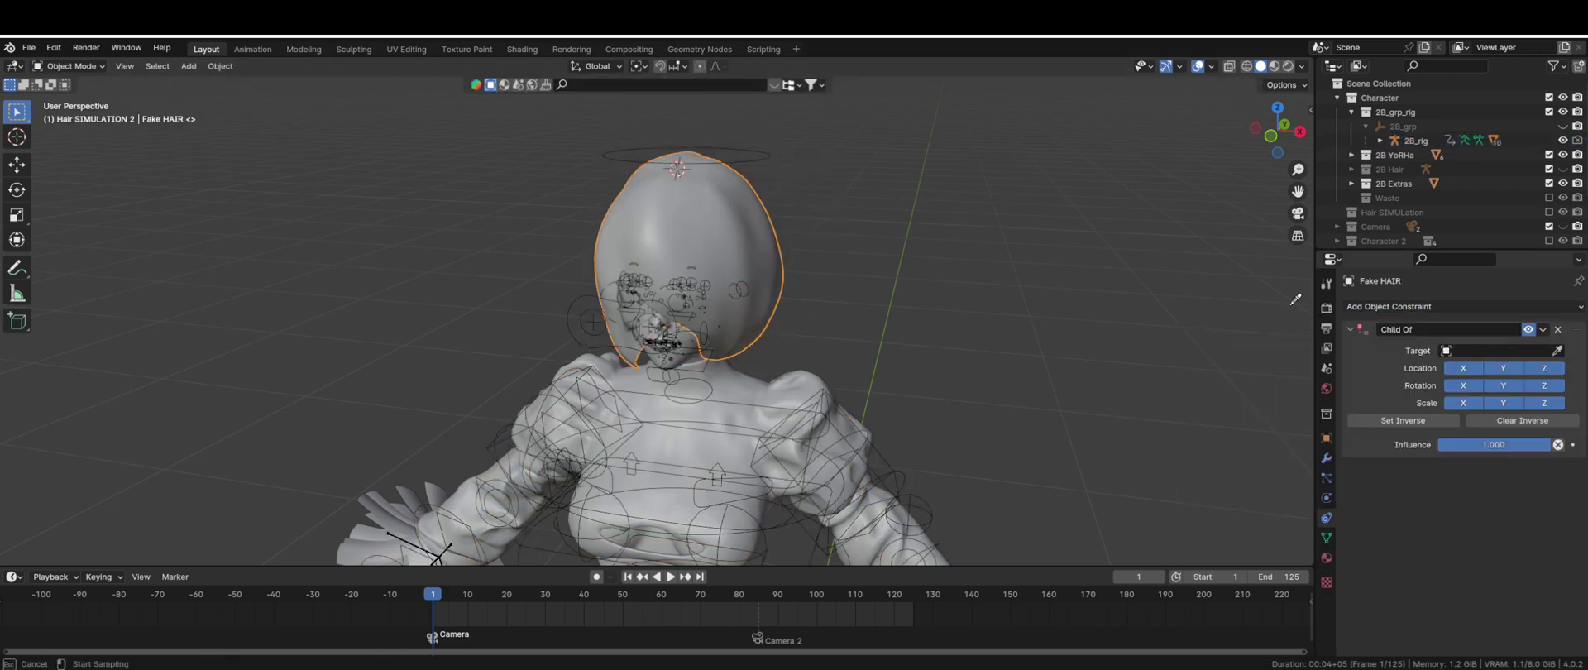
{"action": "left_click", "coordinate": [742, 160]}
{"action": "key", "text": "ctrl+Tab"}
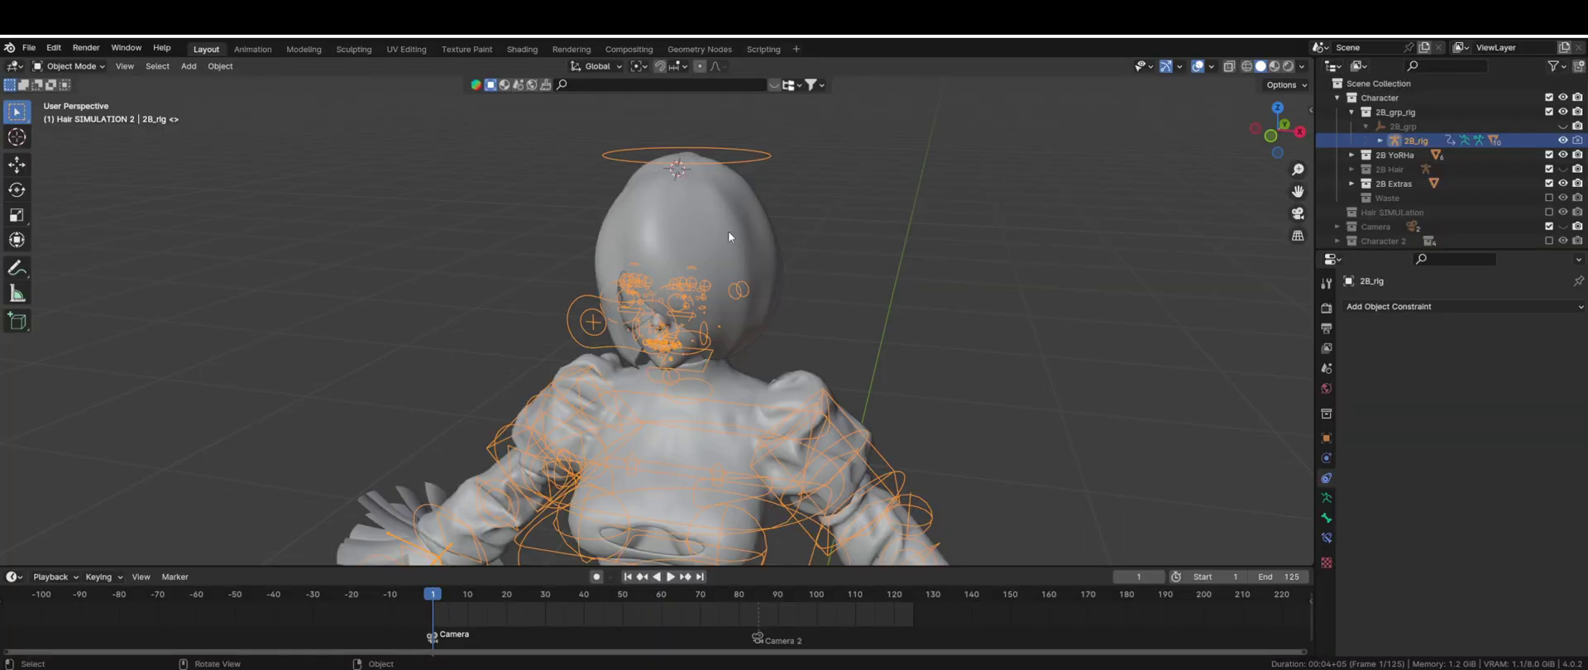
- Return to Object Mode, select Fake HAIR, set its Child Of bone to c_head.x and set the inverse
{"action": "key", "text": "ctrl+Tab"}
{"action": "left_click", "coordinate": [728, 230]}
{"action": "left_click", "coordinate": [1496, 368]}
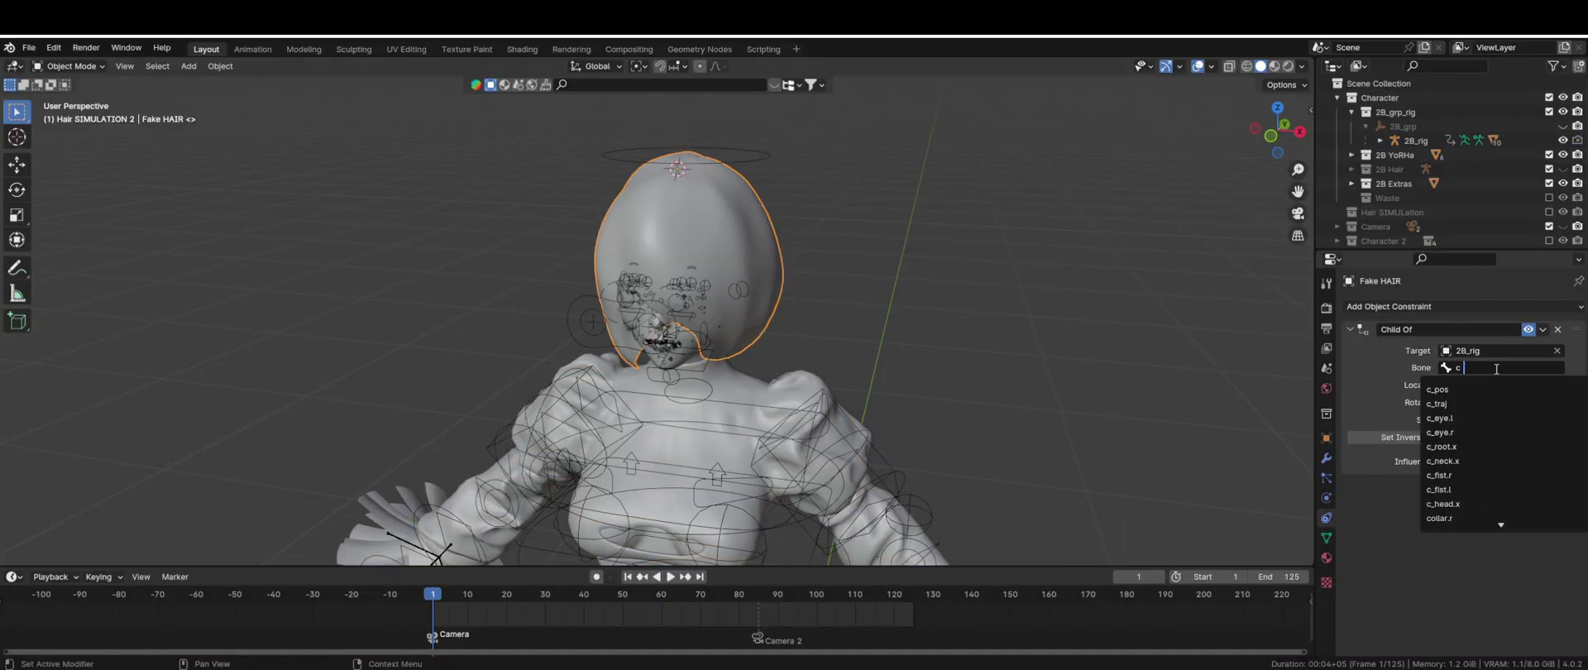
{"action": "type", "text": "c headx"}
{"action": "left_click", "coordinate": [1479, 389]}
{"action": "left_click", "coordinate": [1397, 437]}
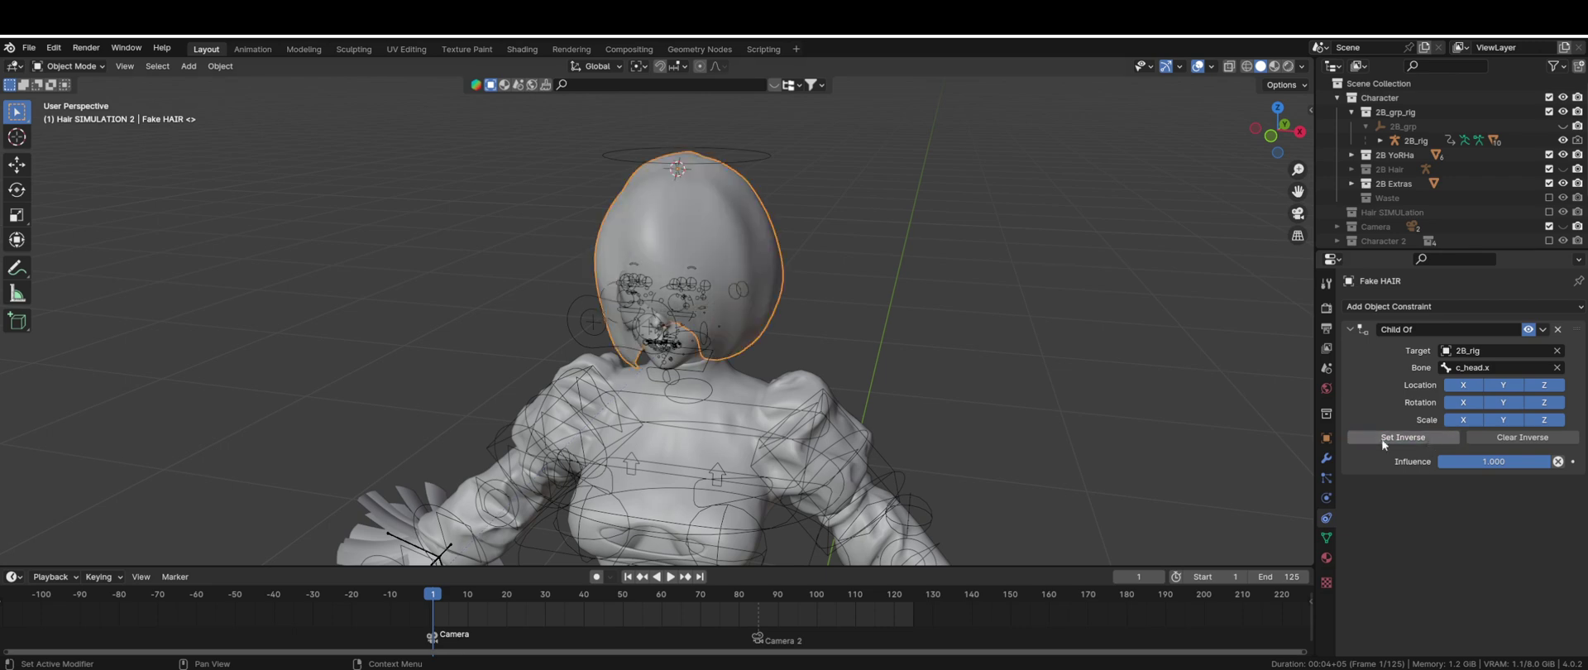
- Test-rotate the c_head.x bone of 2B_rig in Pose Mode, cancel the rotations and return to Object Mode
{"action": "left_click", "coordinate": [741, 157]}
{"action": "key", "text": "ctrl+Tab"}
{"action": "key", "text": "r"}
{"action": "right_click", "coordinate": [801, 291]}
{"action": "key", "text": "r"}
{"action": "key", "text": "r"}
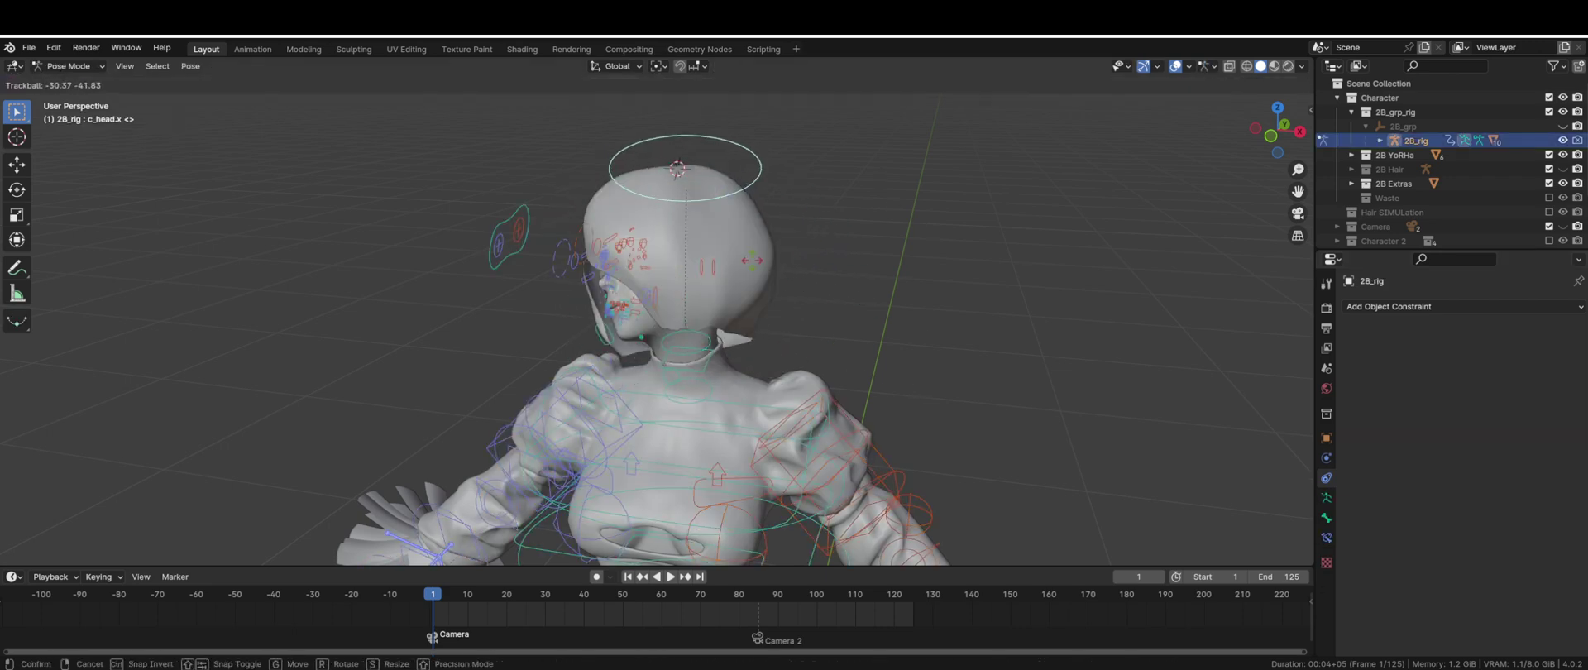
{"action": "right_click", "coordinate": [744, 257]}
{"action": "key", "text": "ctrl+Tab"}
- Select Fake HAIR, switch to the Animation workspace and add Cloth physics to it
{"action": "left_click", "coordinate": [738, 251]}
{"action": "scroll", "coordinate": [972, 357], "scroll_direction": "down", "scroll_amount": 2}
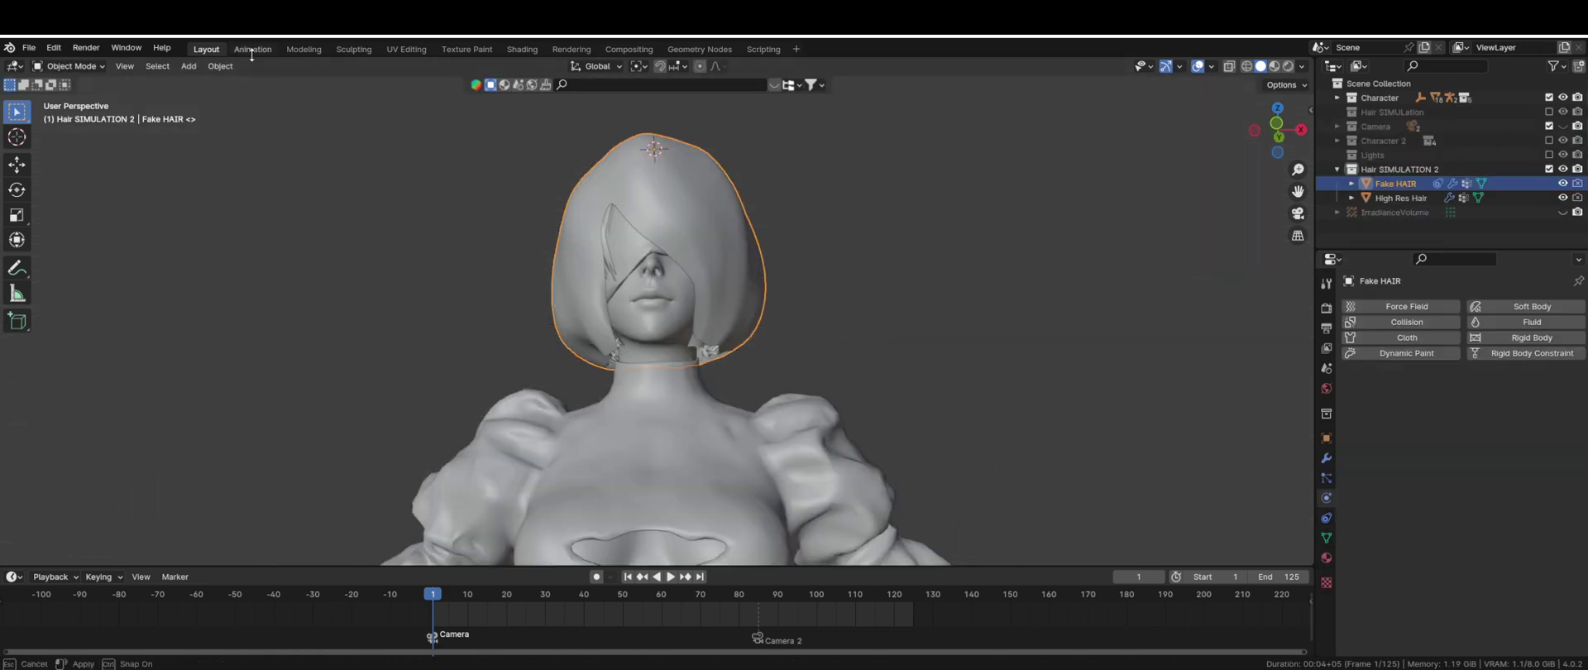
{"action": "left_click", "coordinate": [255, 48]}
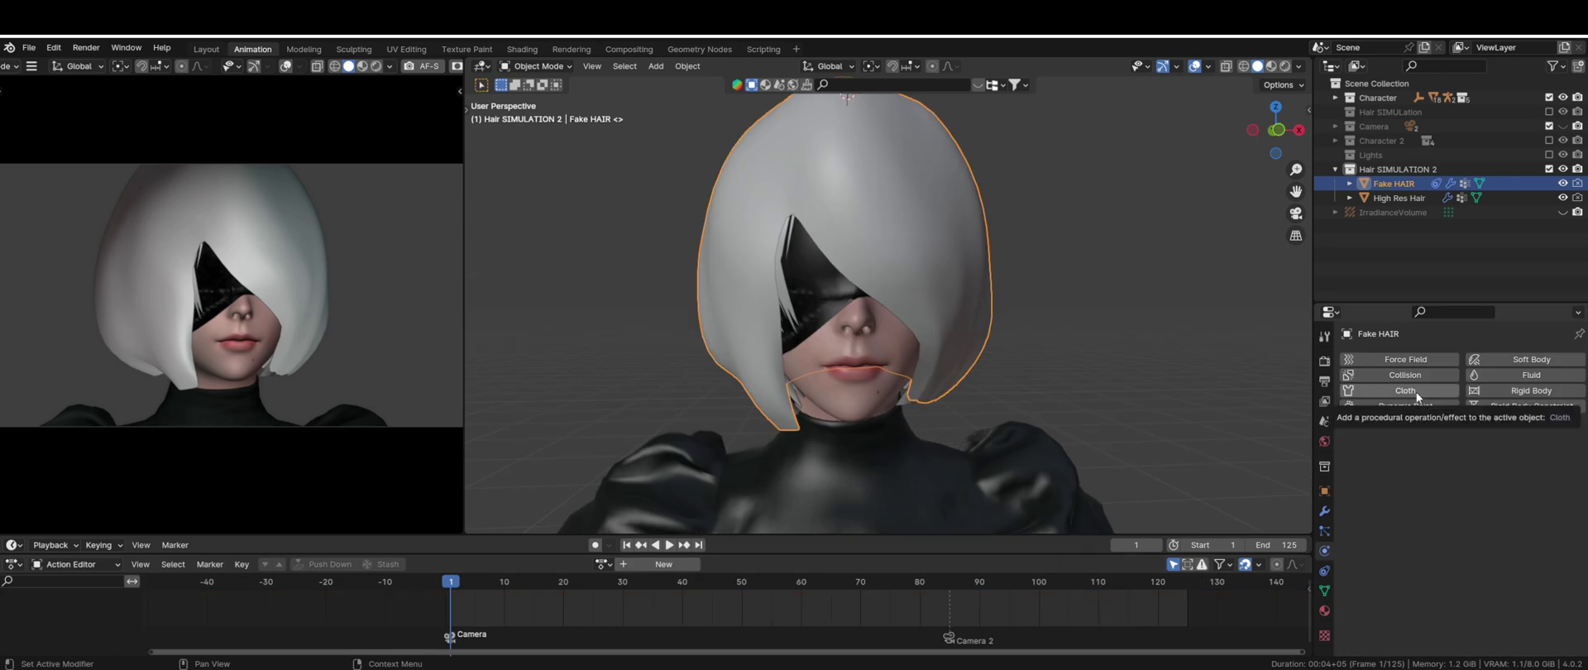
{"action": "left_click", "coordinate": [1417, 390]}
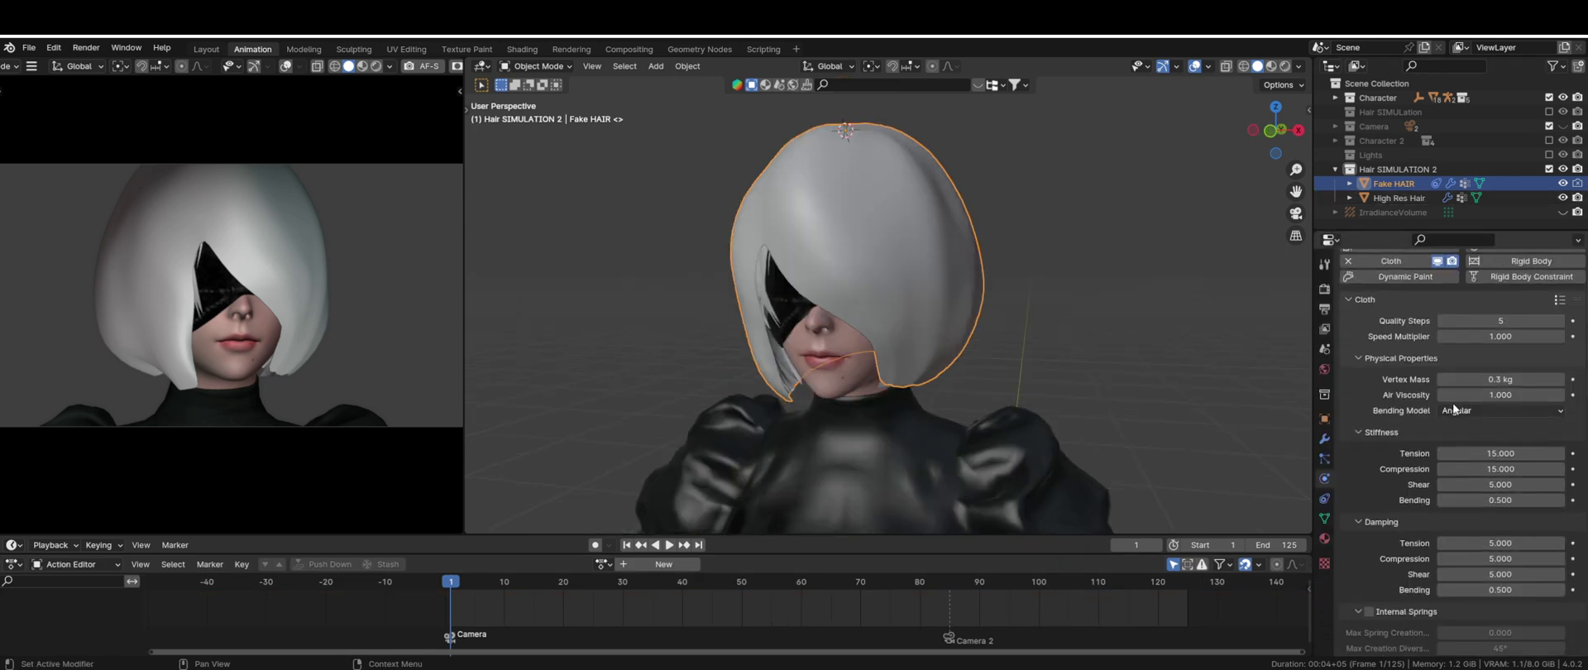
- Set Fake HAIR's cloth Pin Group to CLOTH PIN and its Shrinking Factor to 0.02
{"action": "double_click", "coordinate": [1472, 454]}
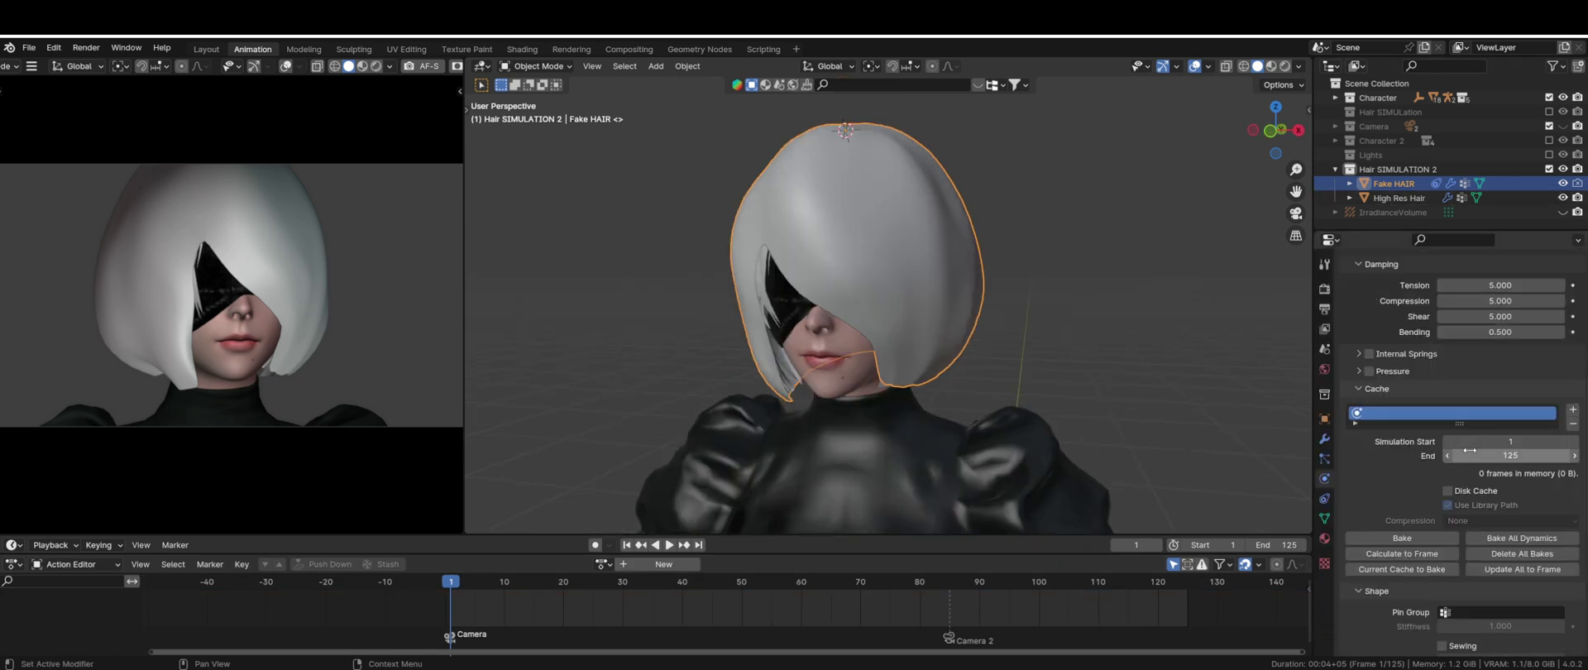
{"action": "scroll", "coordinate": [1470, 450], "scroll_direction": "down", "scroll_amount": 5}
{"action": "left_click", "coordinate": [1497, 454]}
{"action": "left_click", "coordinate": [1481, 491]}
{"action": "scroll", "coordinate": [1517, 468], "scroll_direction": "down", "scroll_amount": 2}
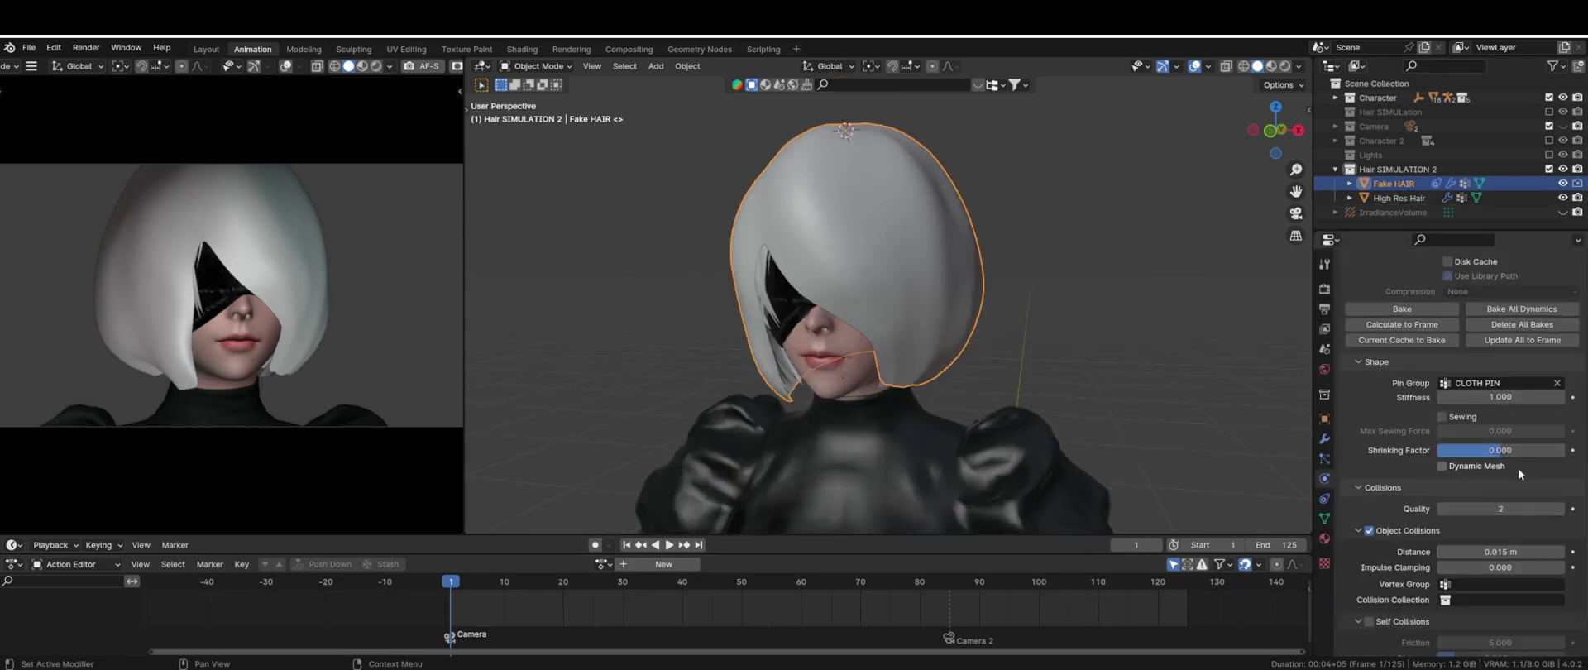
{"action": "key", "text": "Return"}
- Set the cloth collision Quality to 5 and the object collision Distance to 0.001 m, and enable Self Collisions
{"action": "scroll", "coordinate": [1472, 545], "scroll_direction": "down", "scroll_amount": 2}
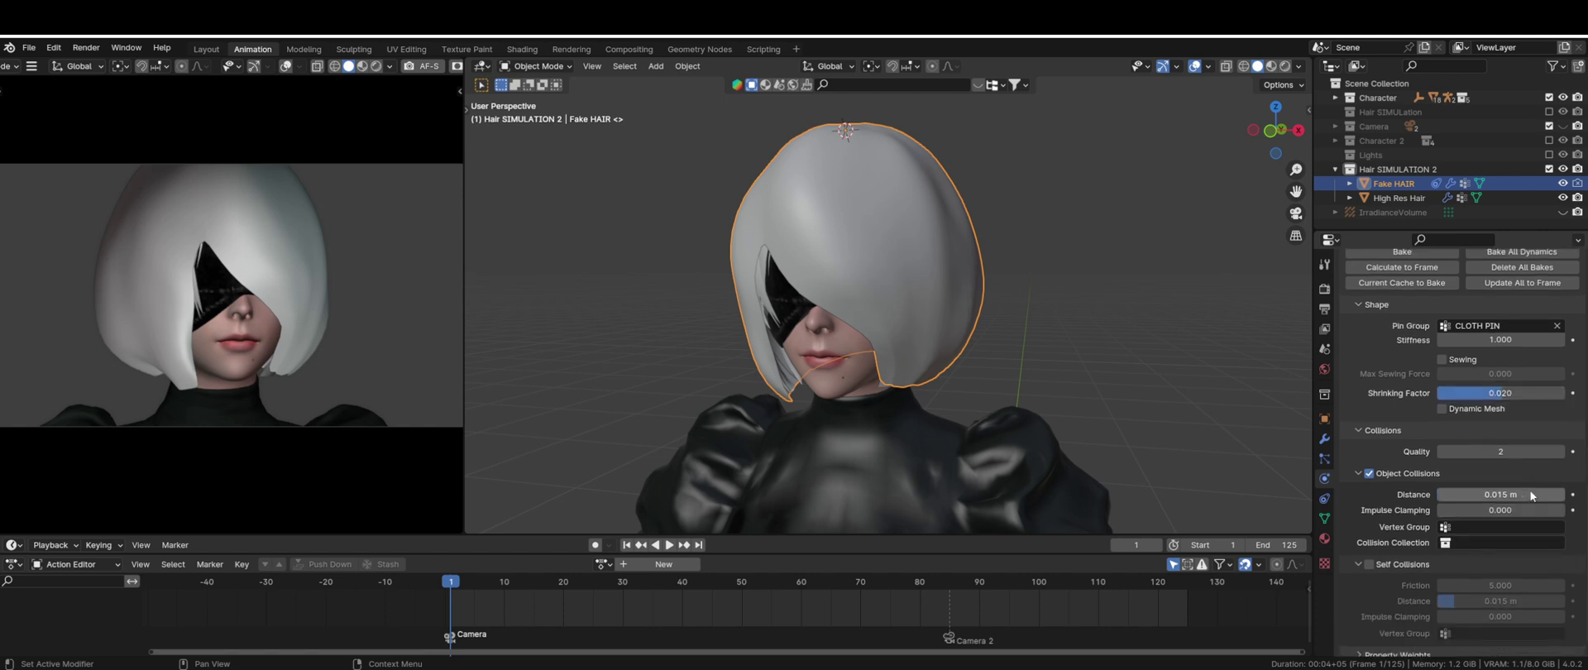
{"action": "scroll", "coordinate": [1388, 490], "scroll_direction": "down", "scroll_amount": 1}
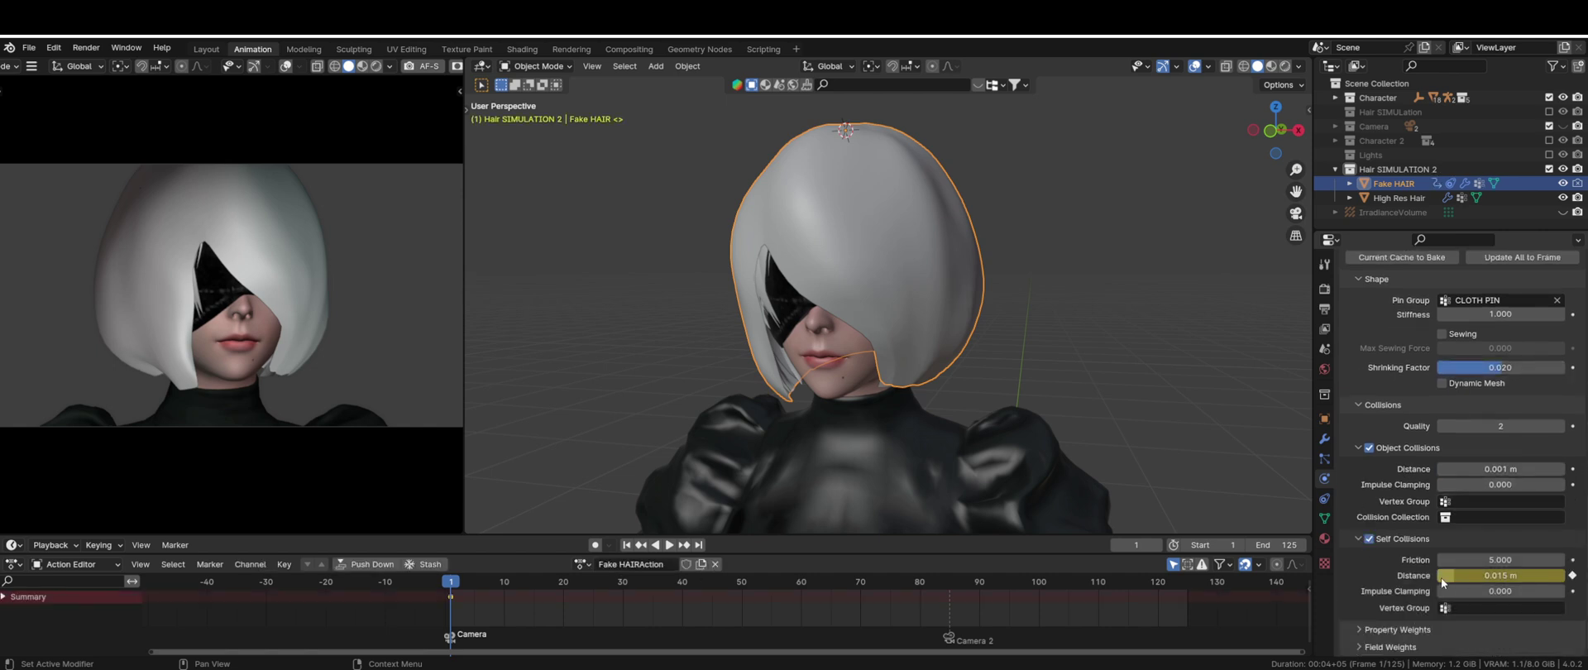
{"action": "left_click", "coordinate": [1407, 538]}
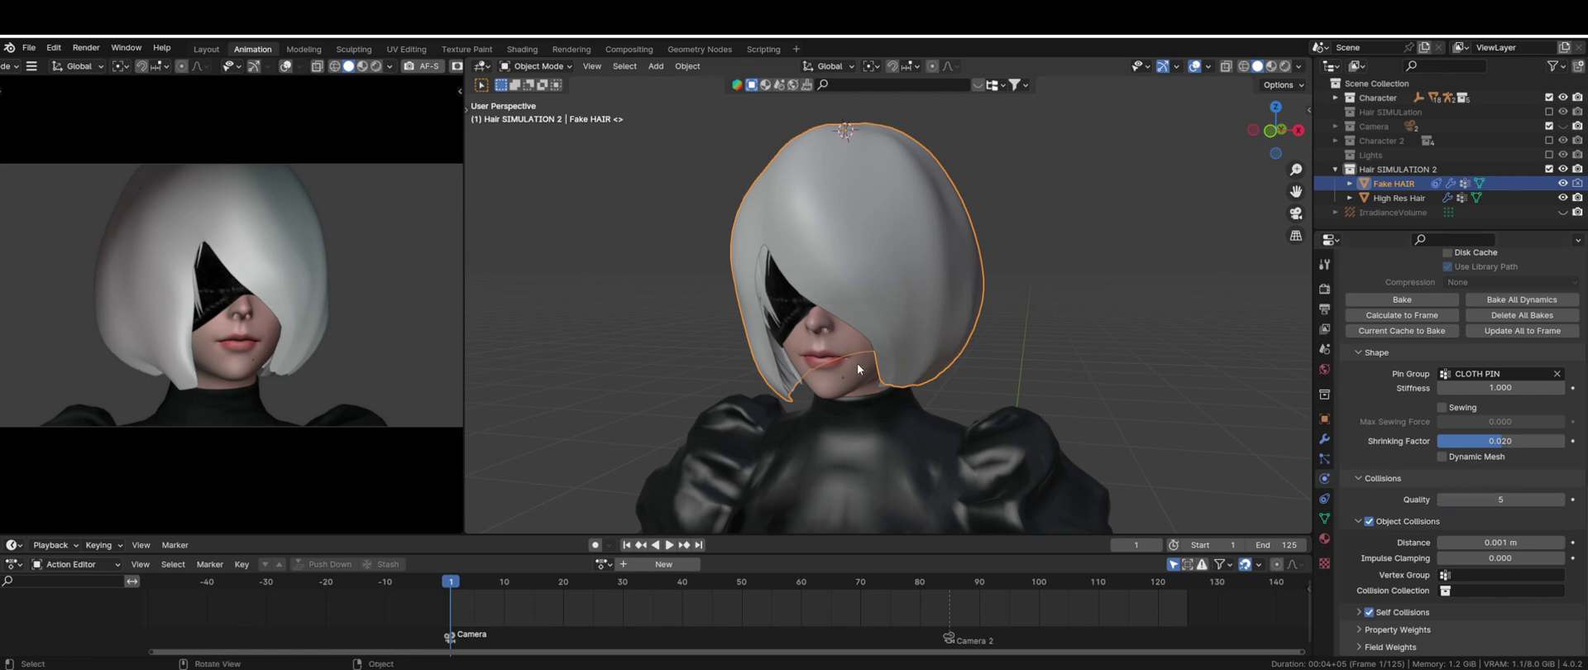
- Save the file and set the cloth Quality Steps to 10
{"action": "key", "text": "ctrl+s"}
{"action": "scroll", "coordinate": [1511, 415], "scroll_direction": "up", "scroll_amount": 10}
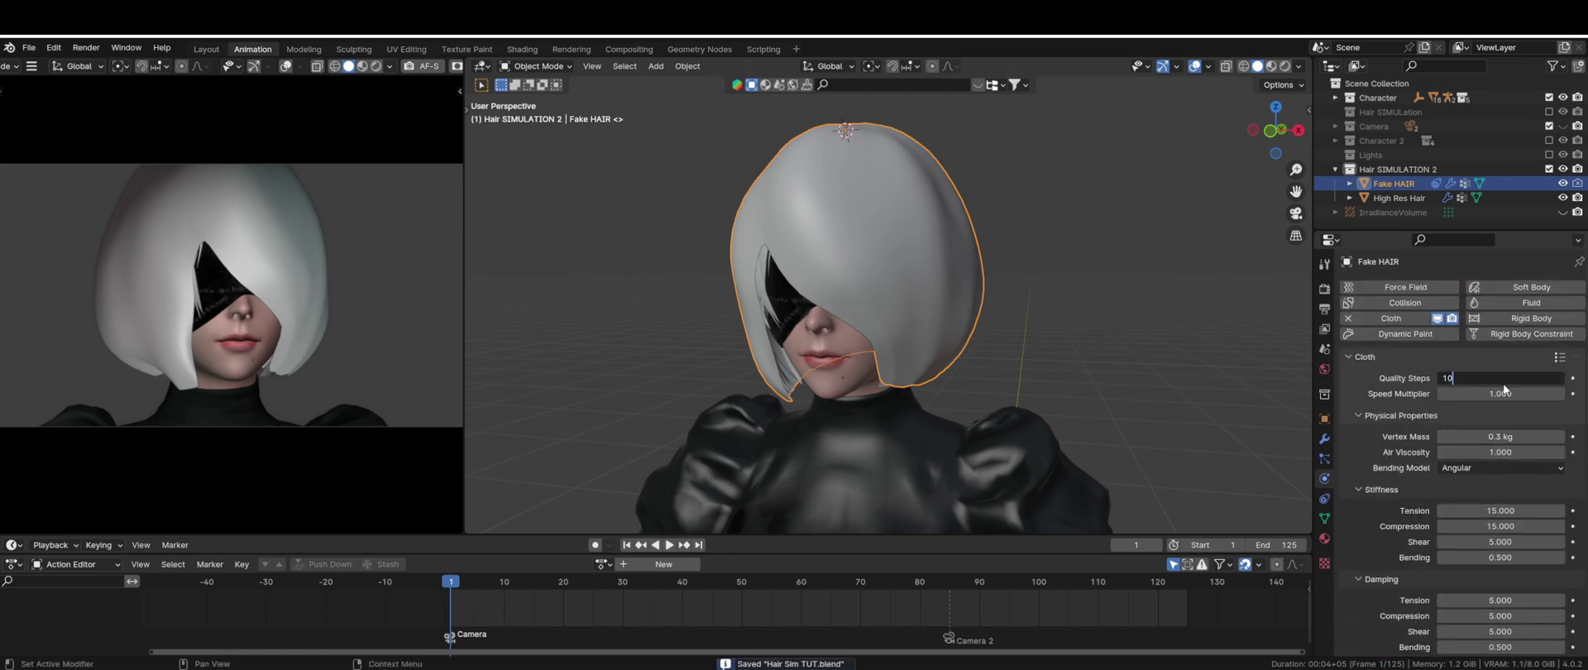
{"action": "key", "text": "Return"}
- Select 2B Body, enter Edit Mode and box-select all the head and upper neck faces through the mesh
{"action": "scroll", "coordinate": [1001, 273], "scroll_direction": "up", "scroll_amount": 3}
{"action": "middle_click_drag", "start_coordinate": [1001, 273], "coordinate": [920, 296]}
{"action": "left_click", "coordinate": [939, 284]}
{"action": "key", "text": "KP_1"}
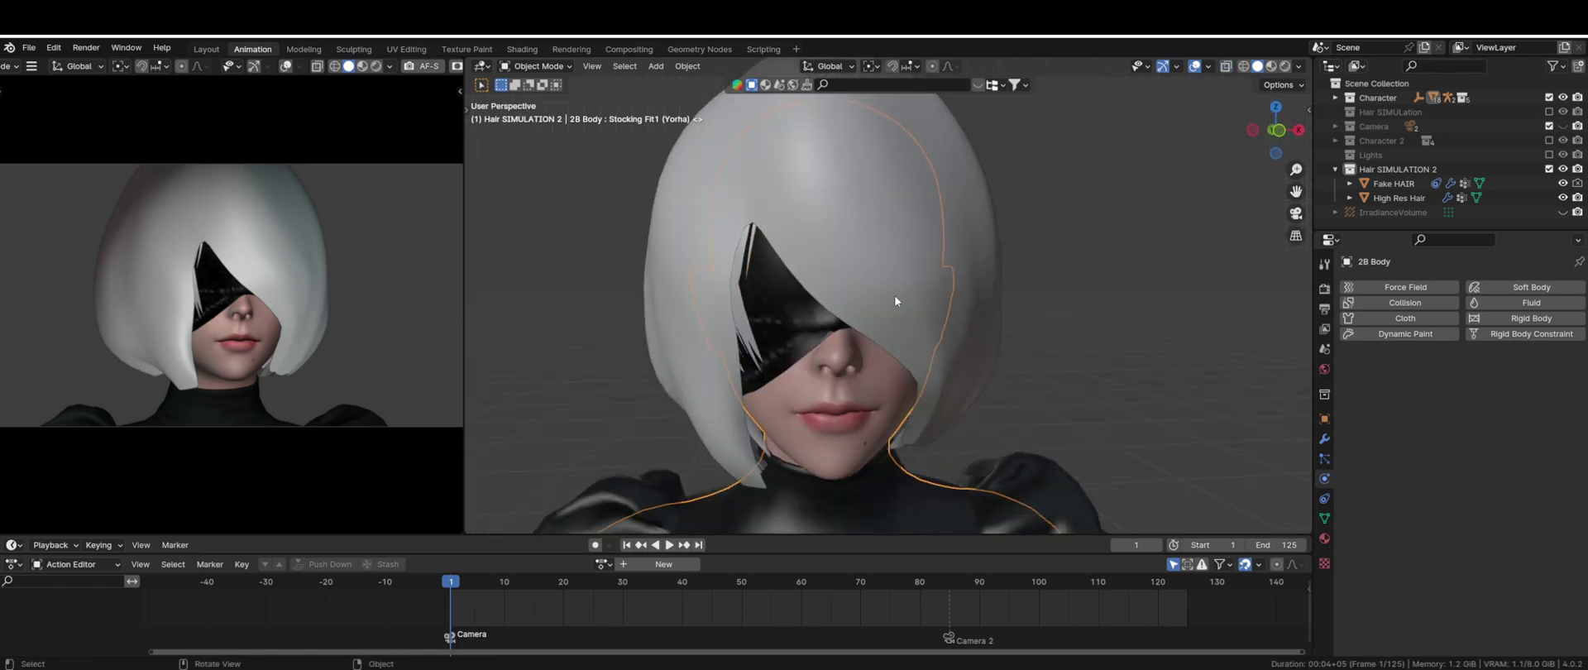
{"action": "key", "text": "KP_1"}
{"action": "key", "text": "Tab"}
{"action": "key", "text": "alt+z"}
{"action": "left_click_drag", "start_coordinate": [586, 130], "coordinate": [1068, 366]}
{"action": "key", "text": "alt+z"}
{"action": "middle_click_drag", "start_coordinate": [1039, 294], "coordinate": [801, 436]}
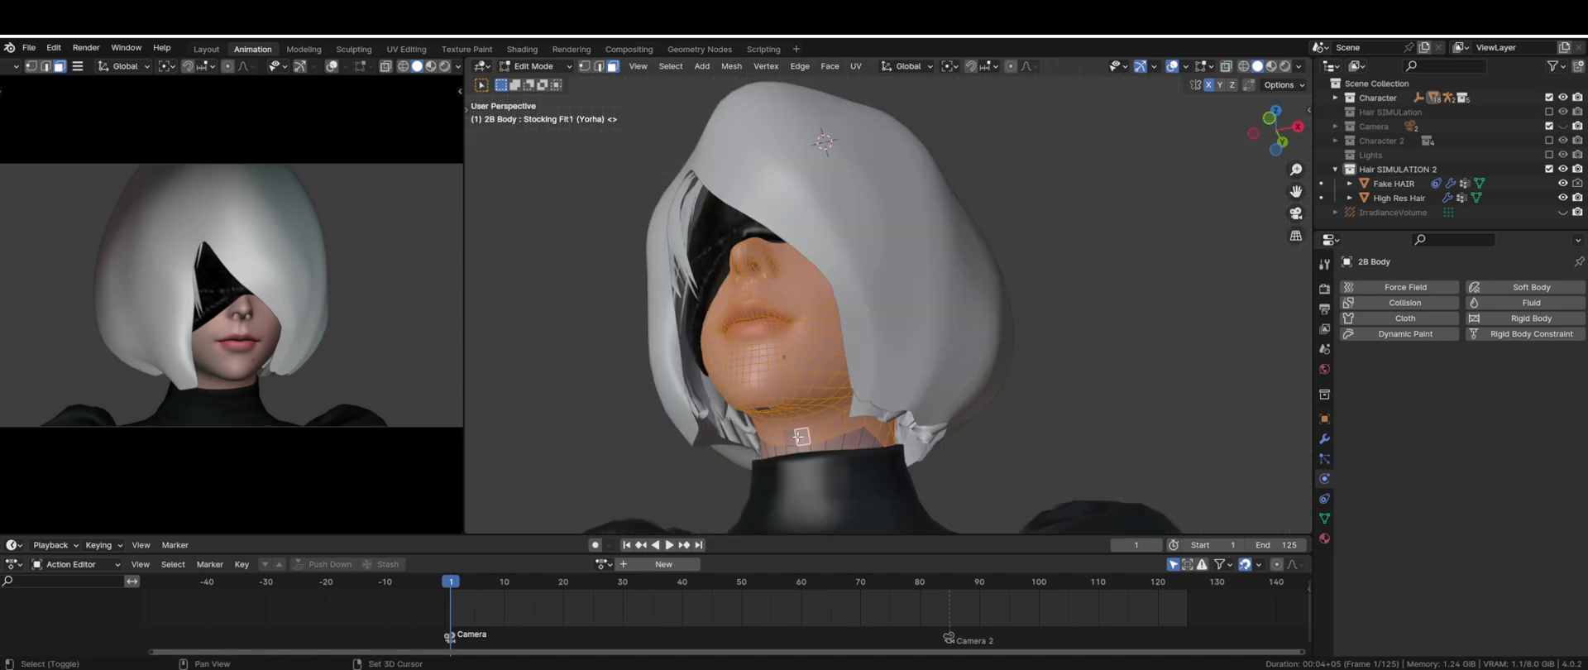
- Duplicate the selected head faces in place, separate them into their own object and select it in Object Mode
{"action": "key", "text": "shift+d"}
{"action": "right_click", "coordinate": [996, 275]}
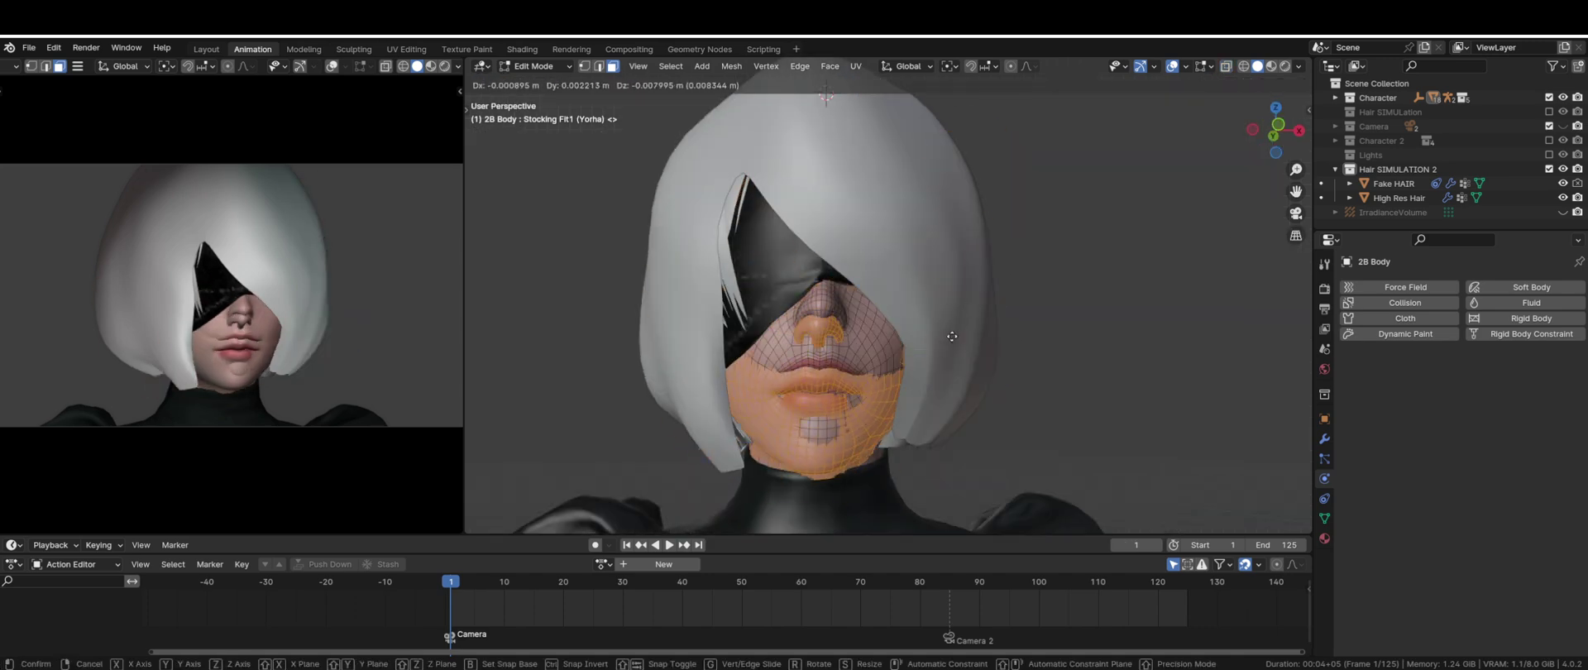
{"action": "key", "text": "p"}
{"action": "left_click", "coordinate": [995, 278]}
{"action": "key", "text": "Tab"}
{"action": "left_click", "coordinate": [882, 365]}
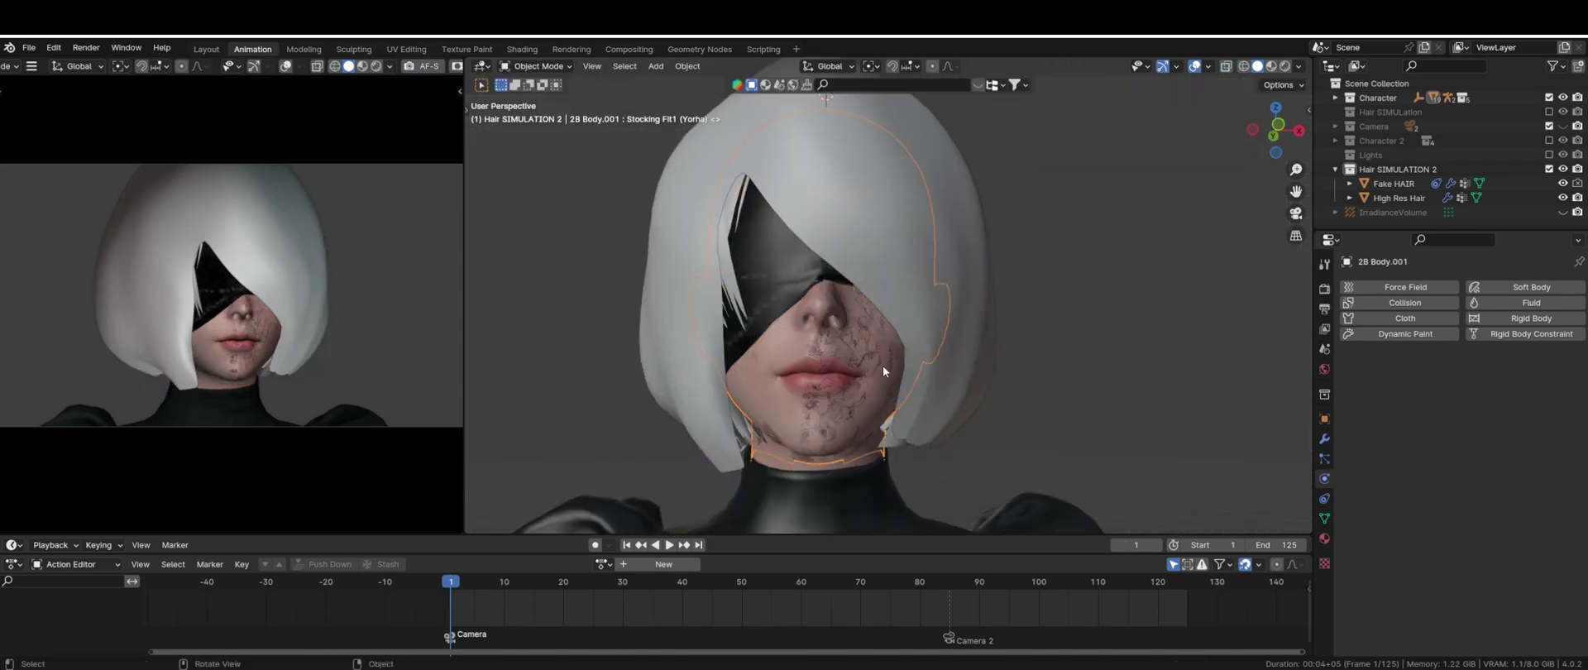
- Move the separated head mesh to the Hair SIMULATION 2 collection and rename it "COlider HEad"
{"action": "key", "text": "m"}
{"action": "left_click", "coordinate": [1056, 361]}
{"action": "double_click", "coordinate": [1406, 184]}
{"action": "type", "text": "COlider"}
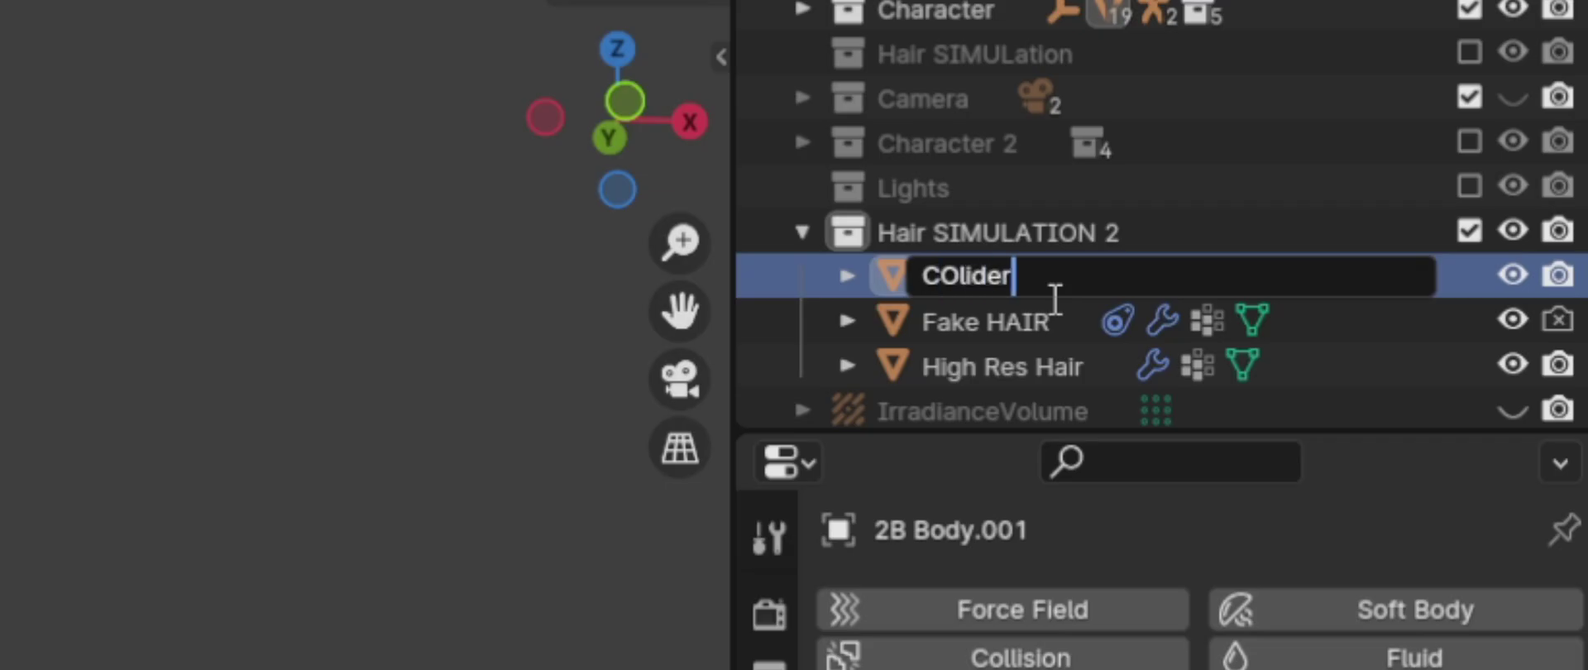
{"action": "type", "text": " HEad"}
{"action": "key", "text": "Return"}
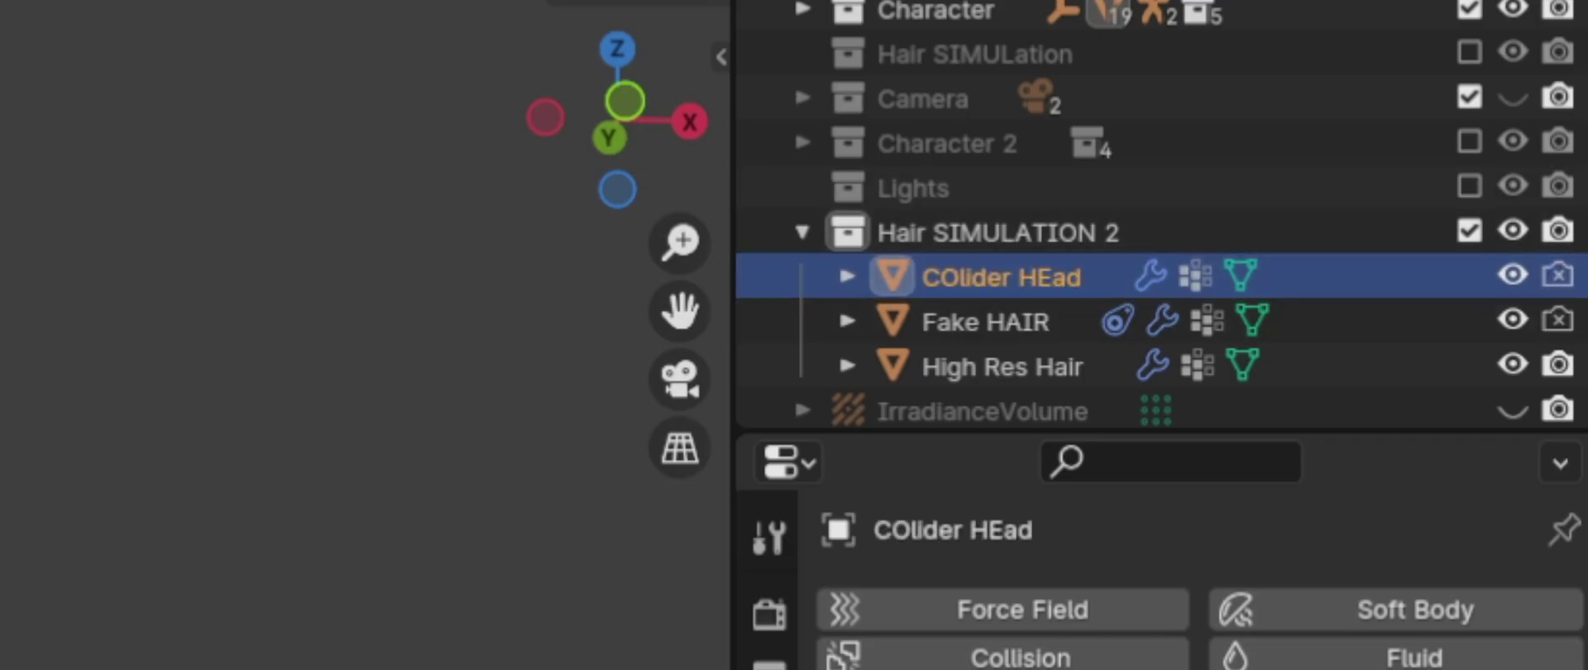
- Add Collision physics to the head collider object and cancel a stray move of it
{"action": "left_click", "coordinate": [1121, 662]}
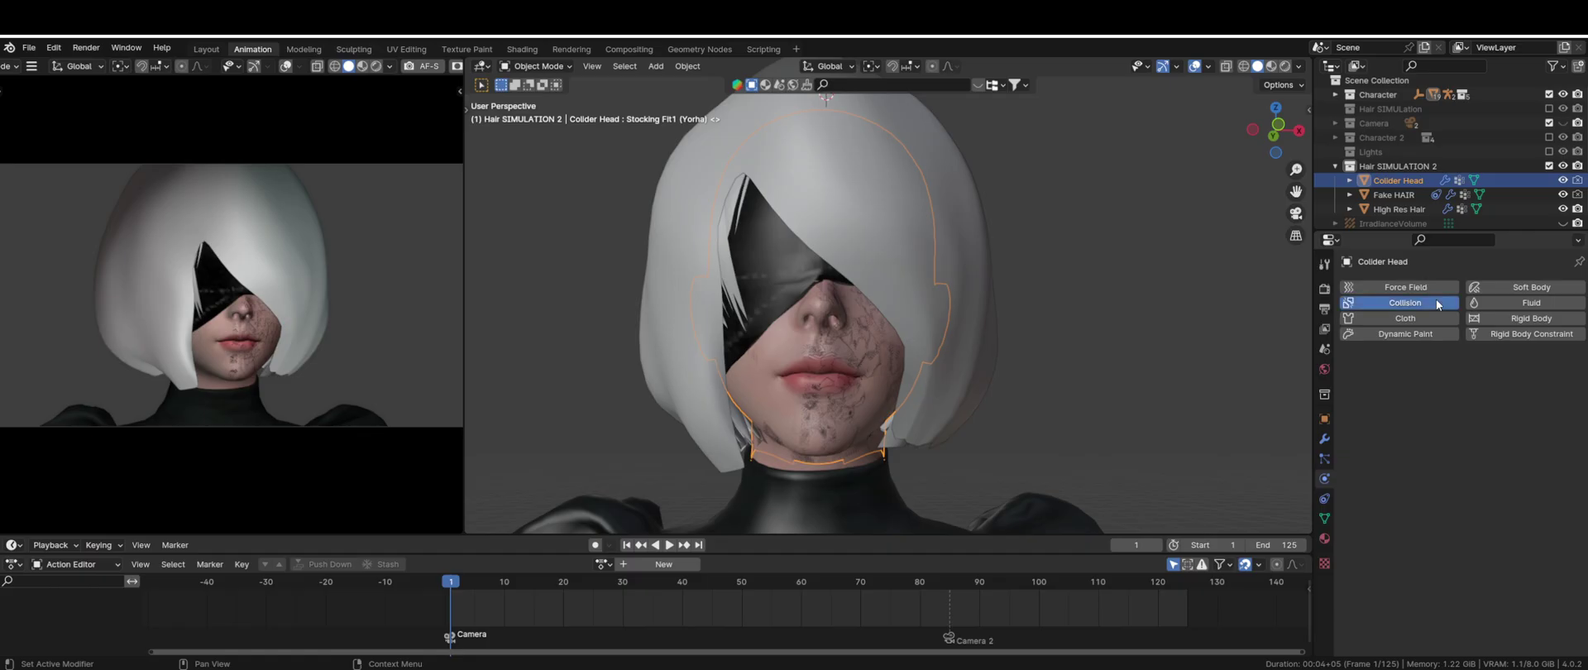
{"action": "scroll", "coordinate": [995, 266], "scroll_direction": "down", "scroll_amount": 4}
{"action": "middle_click_drag", "start_coordinate": [995, 270], "coordinate": [939, 285]}
{"action": "key", "text": "g"}
{"action": "right_click", "coordinate": [741, 198]}
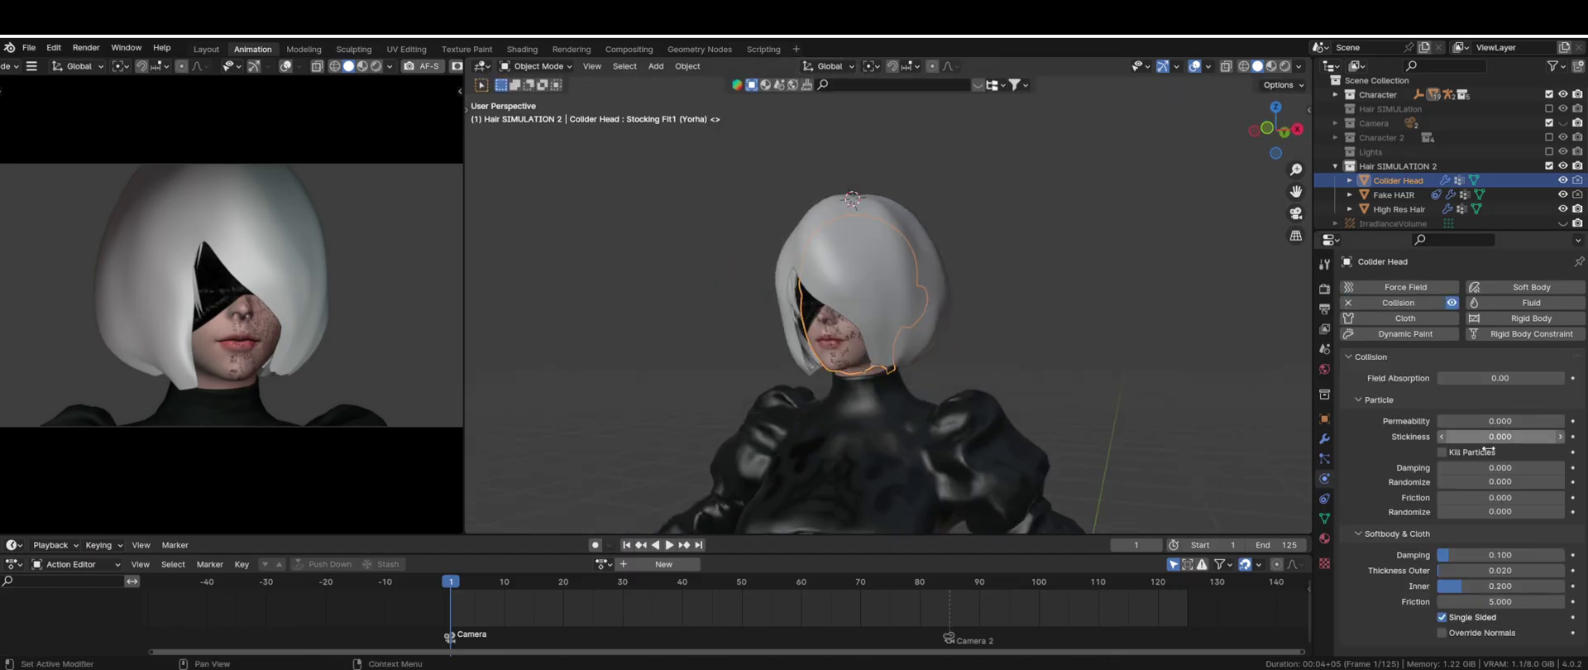
- Select the 2B Extras Eyecover object and add Collision physics with Thickness Outer 0.001
{"action": "middle_click_drag", "start_coordinate": [836, 347], "coordinate": [886, 238]}
{"action": "scroll", "coordinate": [921, 276], "scroll_direction": "up", "scroll_amount": 2}
{"action": "scroll", "coordinate": [835, 231], "scroll_direction": "up", "scroll_amount": 1}
{"action": "left_click", "coordinate": [770, 225]}
{"action": "middle_click_drag", "start_coordinate": [769, 220], "coordinate": [935, 234]}
{"action": "left_click", "coordinate": [1435, 306]}
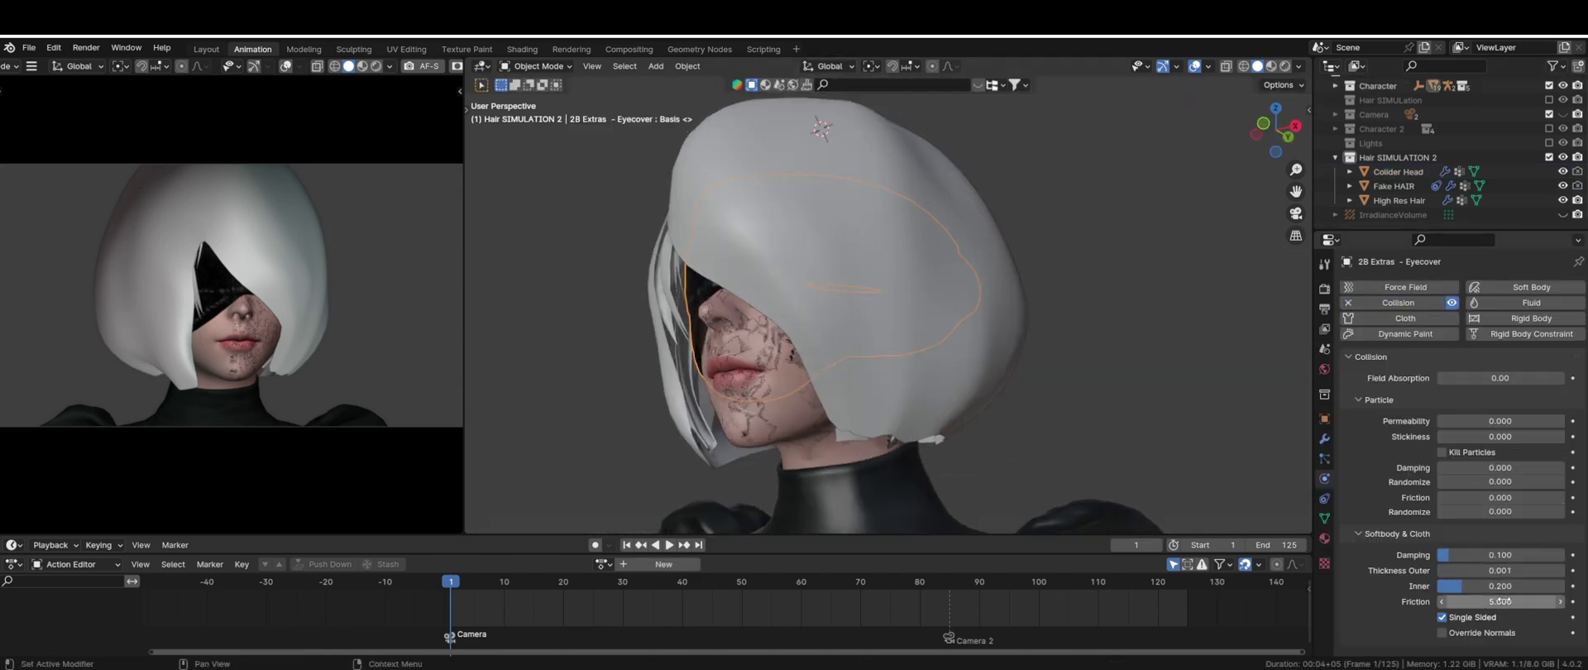
- Play the cloth simulation of Fake HAIR and toggle the viewport overlays to examine how the hair moves
{"action": "middle_click_drag", "start_coordinate": [820, 337], "coordinate": [878, 355]}
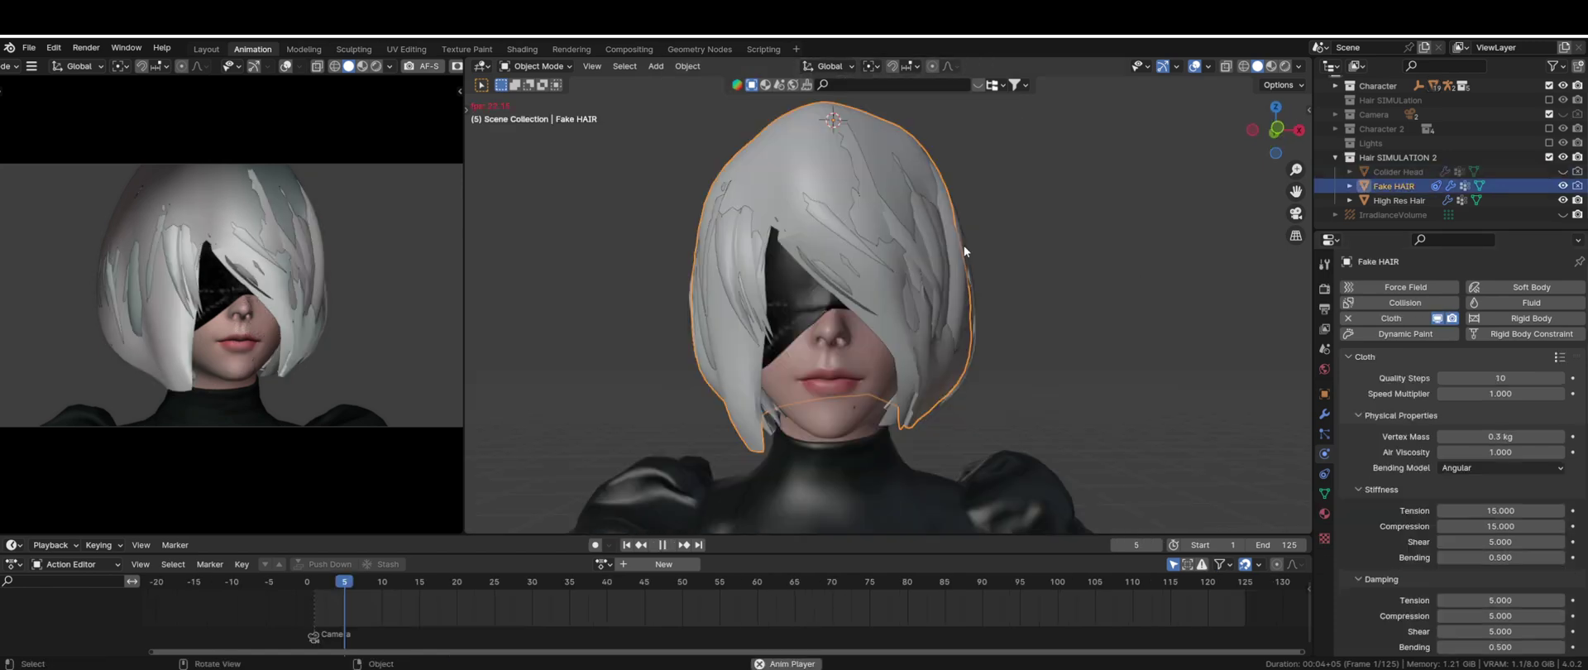
{"action": "middle_click_drag", "start_coordinate": [952, 298], "coordinate": [928, 206]}
{"action": "key", "text": "shift+alt+z"}
{"action": "key", "text": "shift+alt+z"}
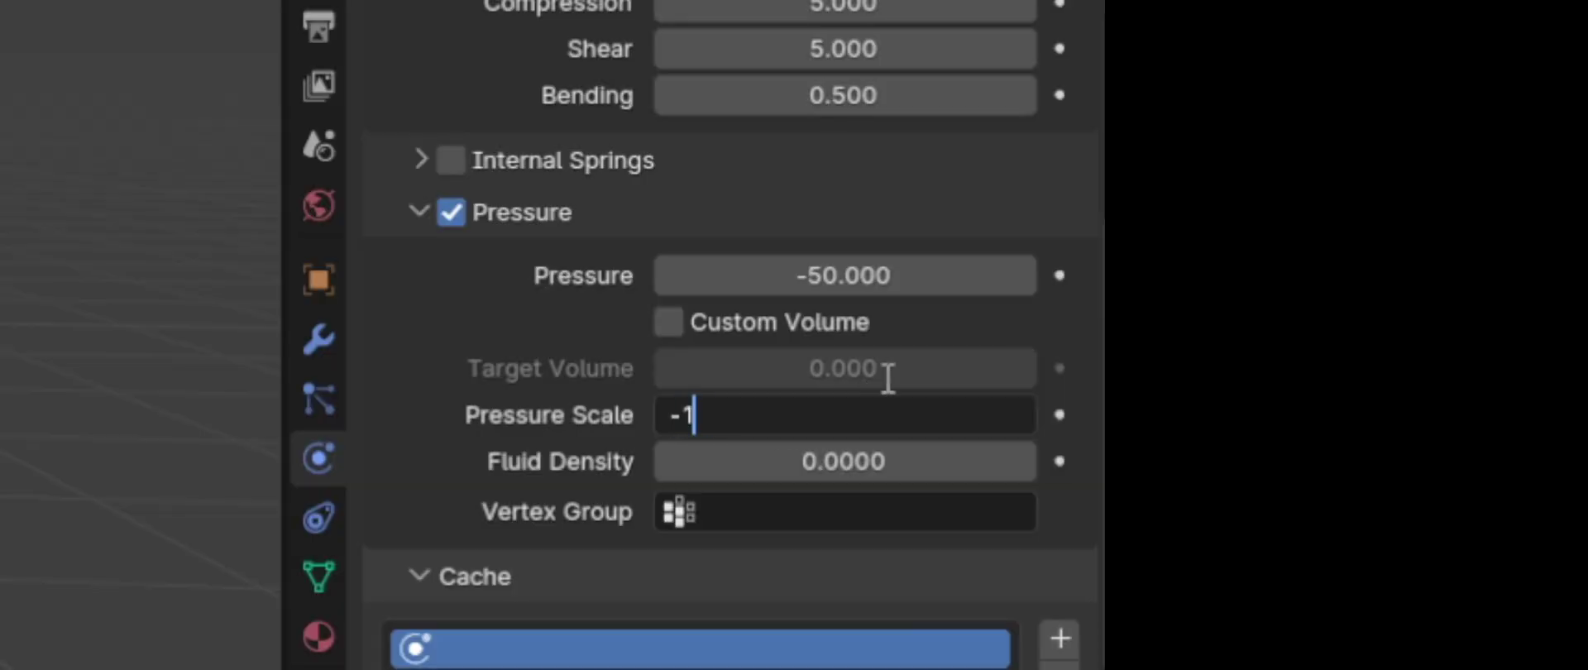
- Enable cloth Pressure on Fake HAIR at -50 with Pressure Scale -1, set the Gravity field weight to 0.8 and save
{"action": "key", "text": "Return"}
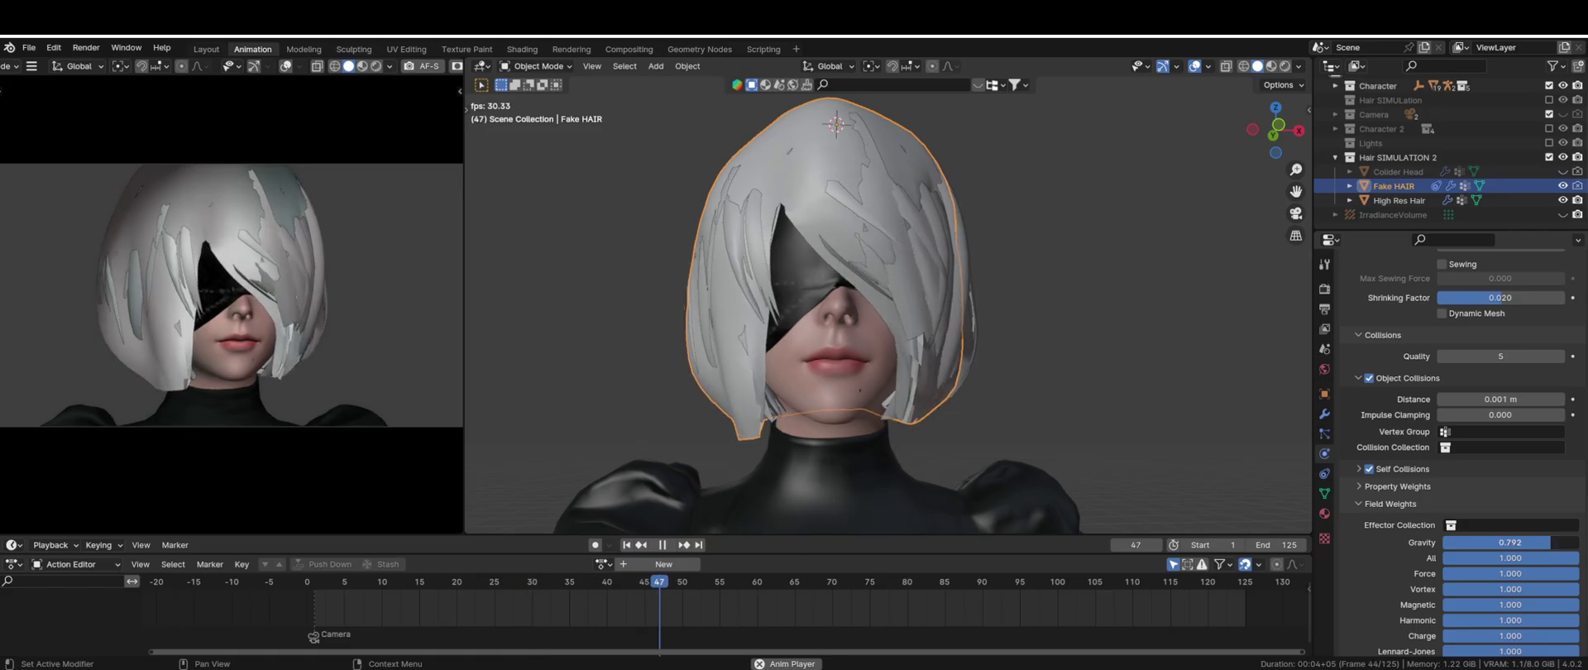
{"action": "left_click", "coordinate": [1538, 543]}
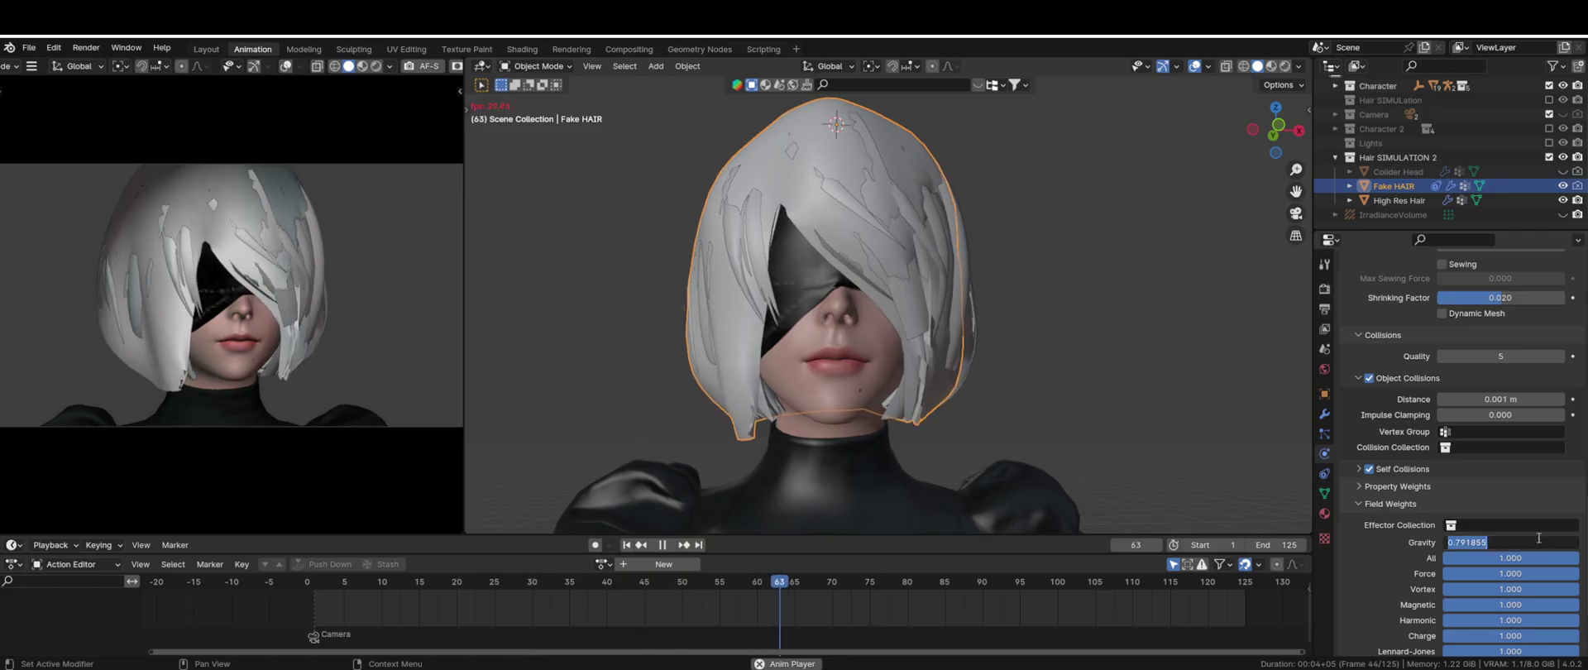
{"action": "type", "text": "0.8"}
{"action": "key", "text": "Return"}
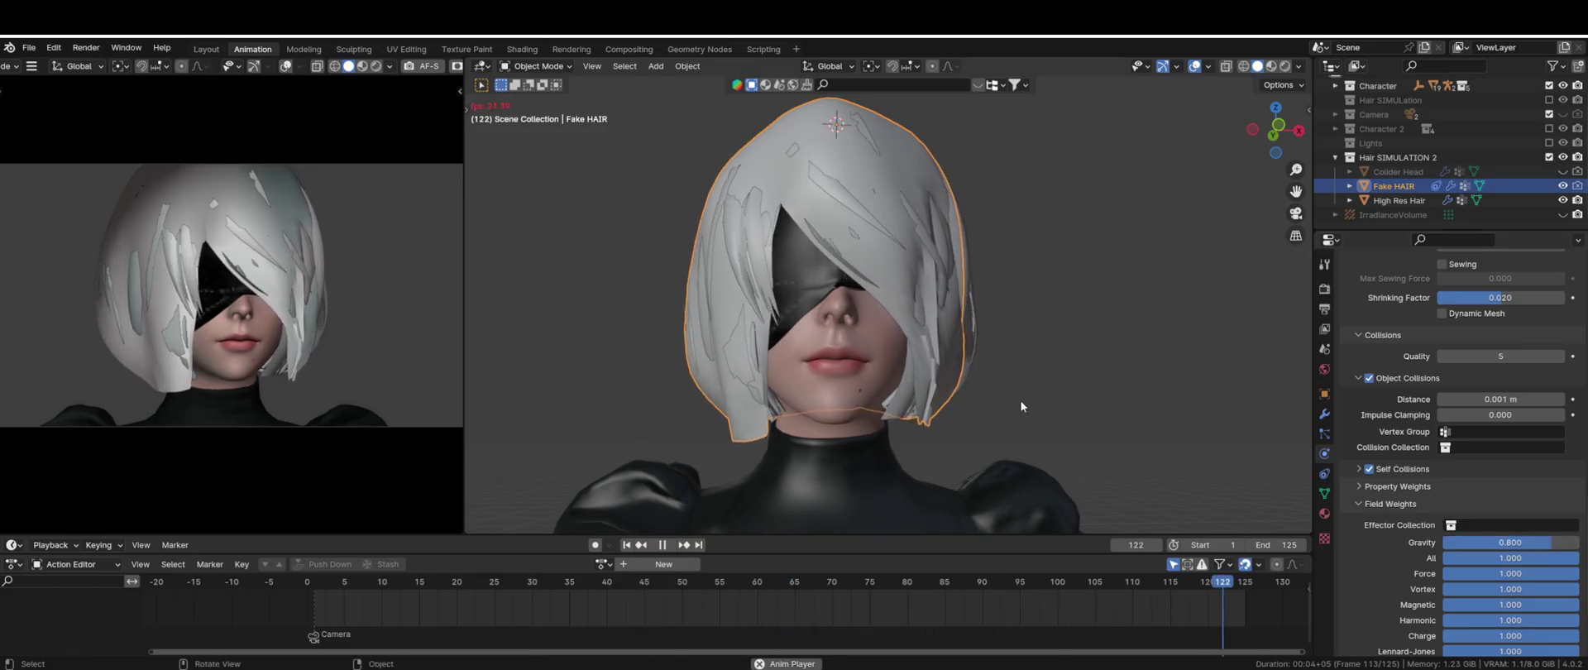
{"action": "key", "text": "ctrl+s"}
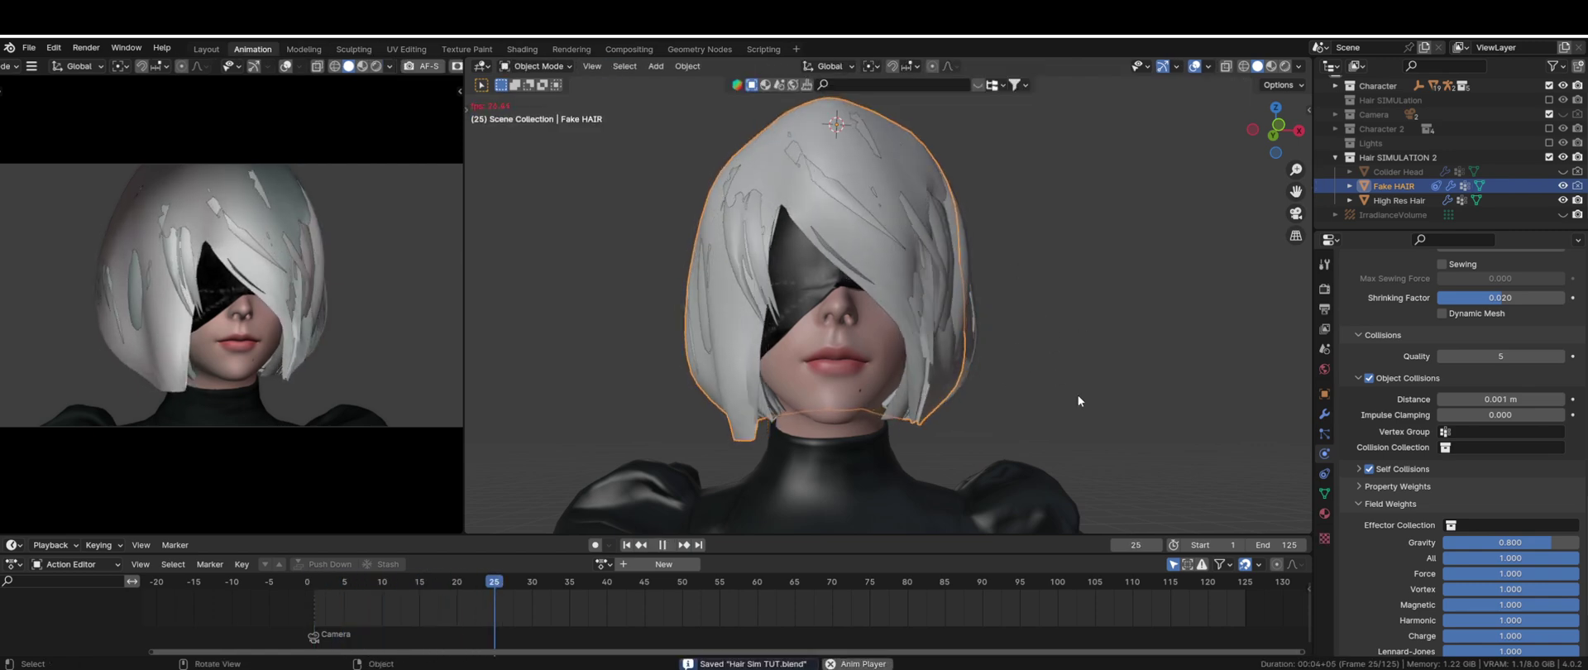
- With Fake HAIR hidden, add a Surface Deform modifier to High Res Hair and place it directly below Armature
{"action": "left_click", "coordinate": [1325, 414]}
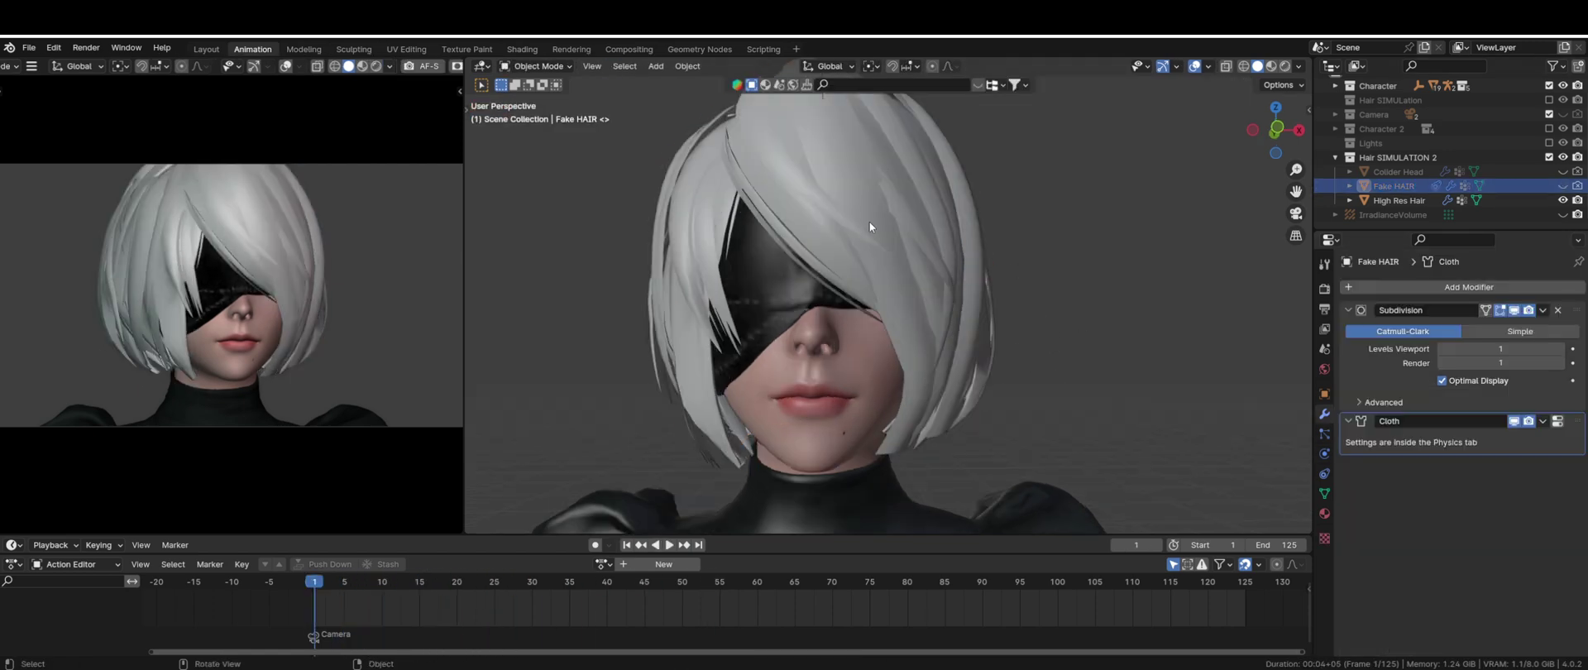
{"action": "left_click", "coordinate": [870, 220]}
{"action": "scroll", "coordinate": [870, 220], "scroll_direction": "down", "scroll_amount": 2}
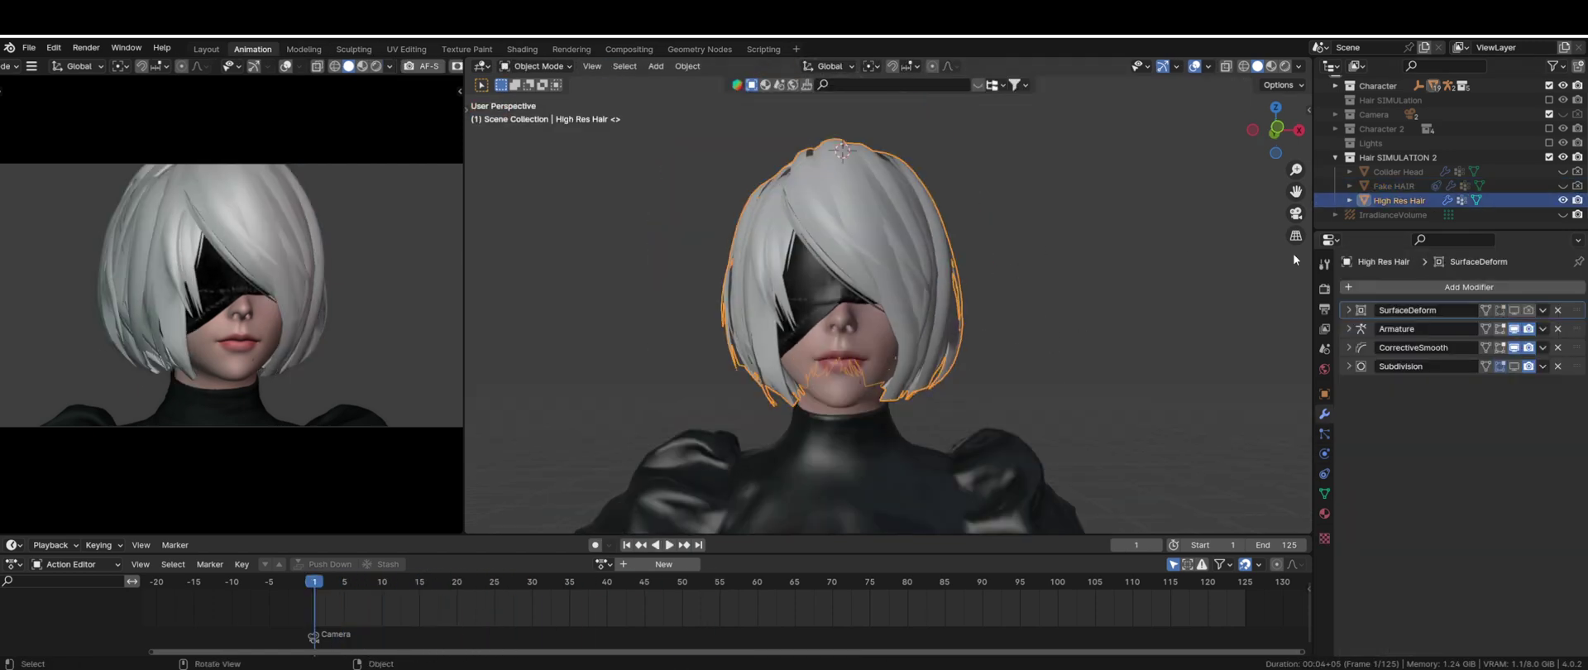
{"action": "left_click", "coordinate": [1444, 285]}
{"action": "type", "text": "surface"}
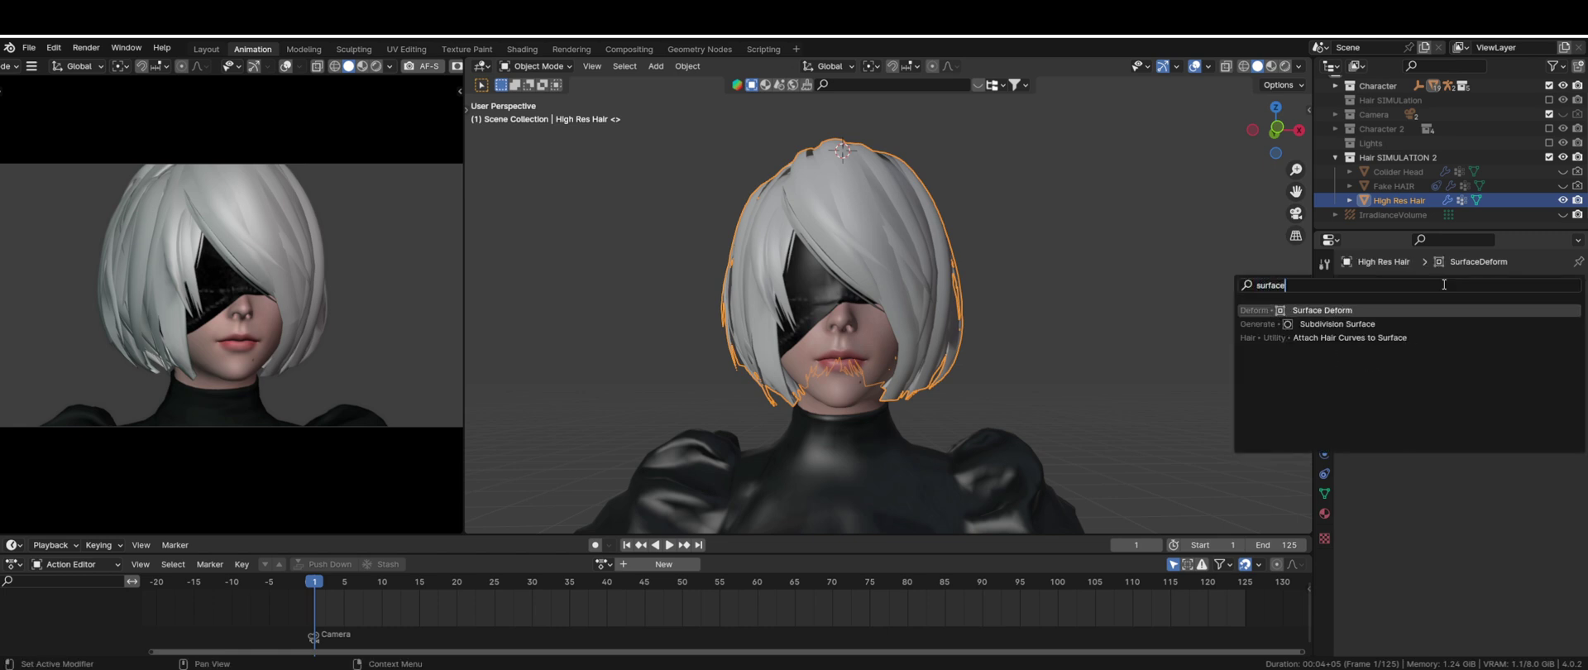
{"action": "key", "text": "Return"}
{"action": "left_click_drag", "start_coordinate": [1582, 386], "coordinate": [1586, 352]}
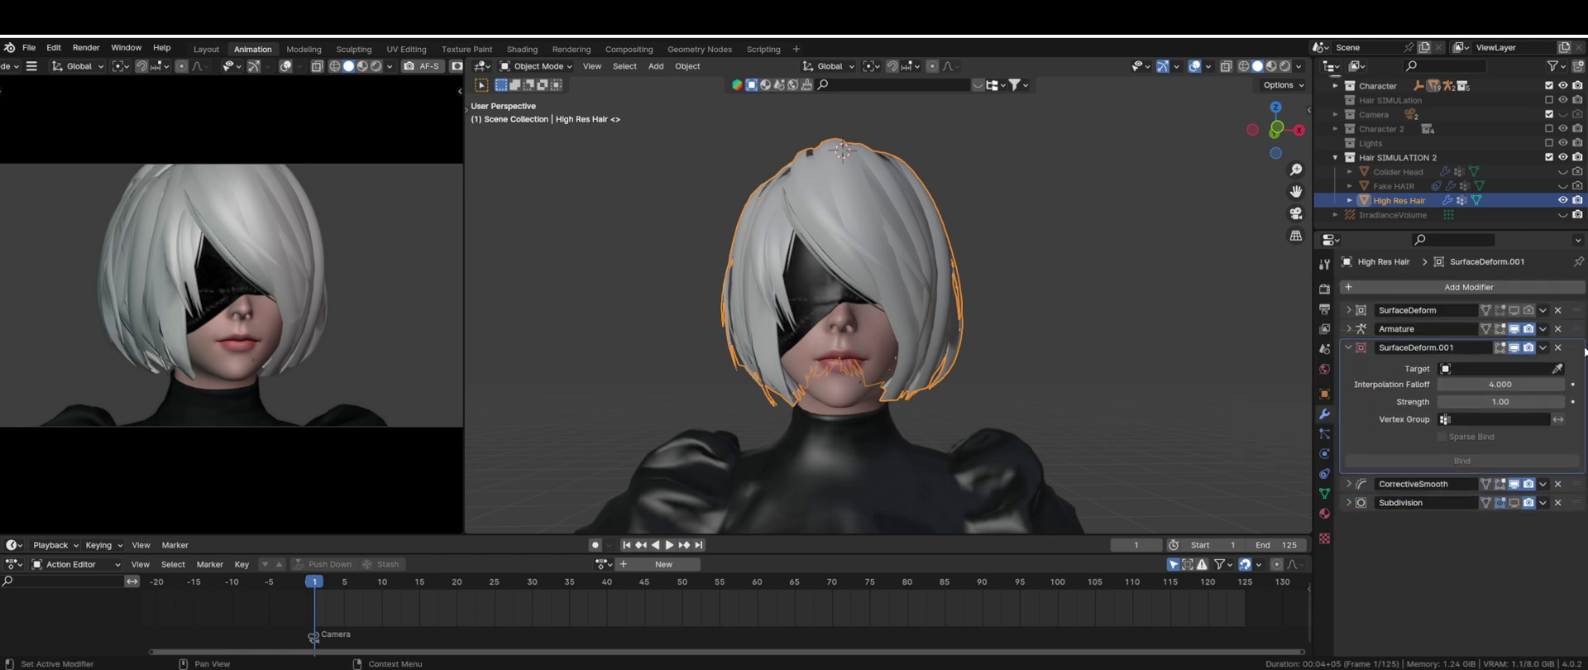
- Unhide Fake HAIR and bind the new Surface Deform modifier to it, using the inverted Surface DEFROM HAIR vertex group
{"action": "left_click", "coordinate": [1402, 180]}
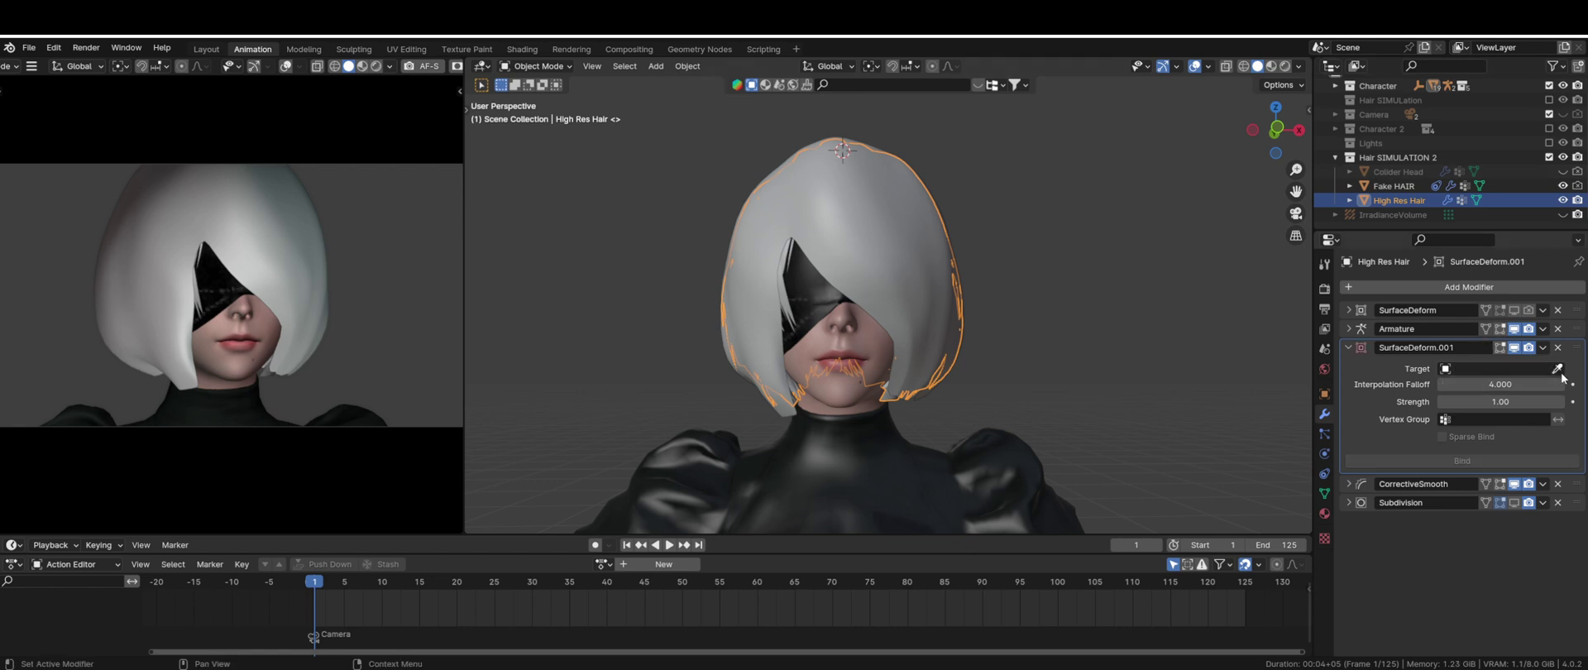
{"action": "left_click", "coordinate": [1466, 418]}
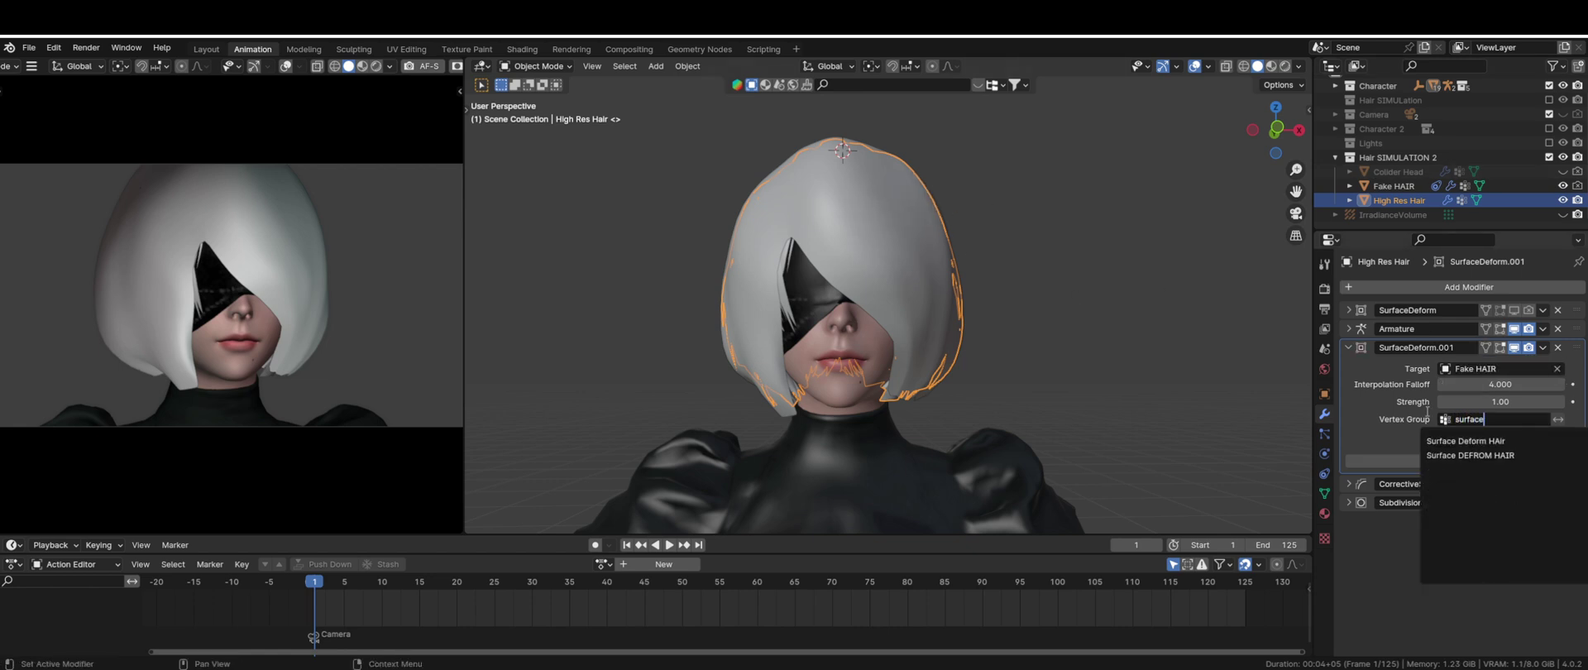
{"action": "left_click", "coordinate": [1492, 458]}
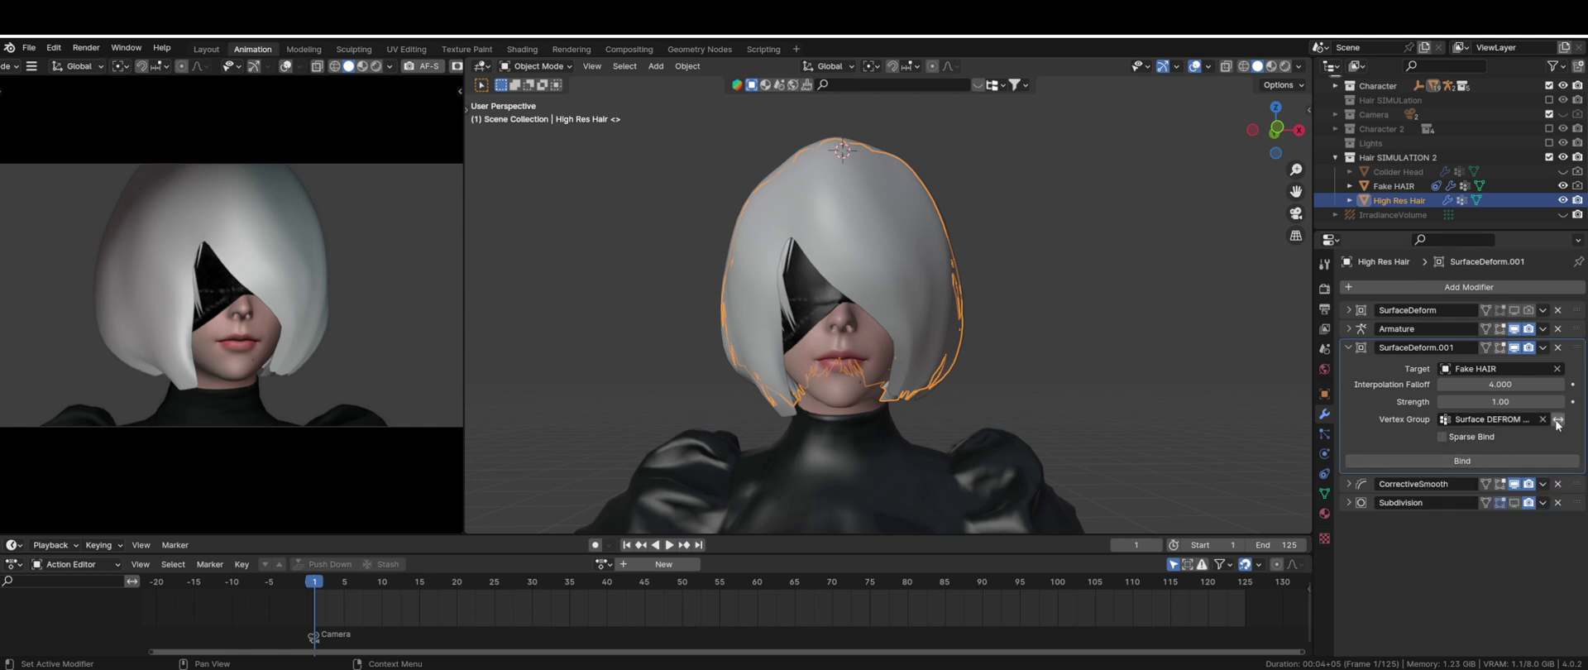
{"action": "left_click", "coordinate": [1468, 460]}
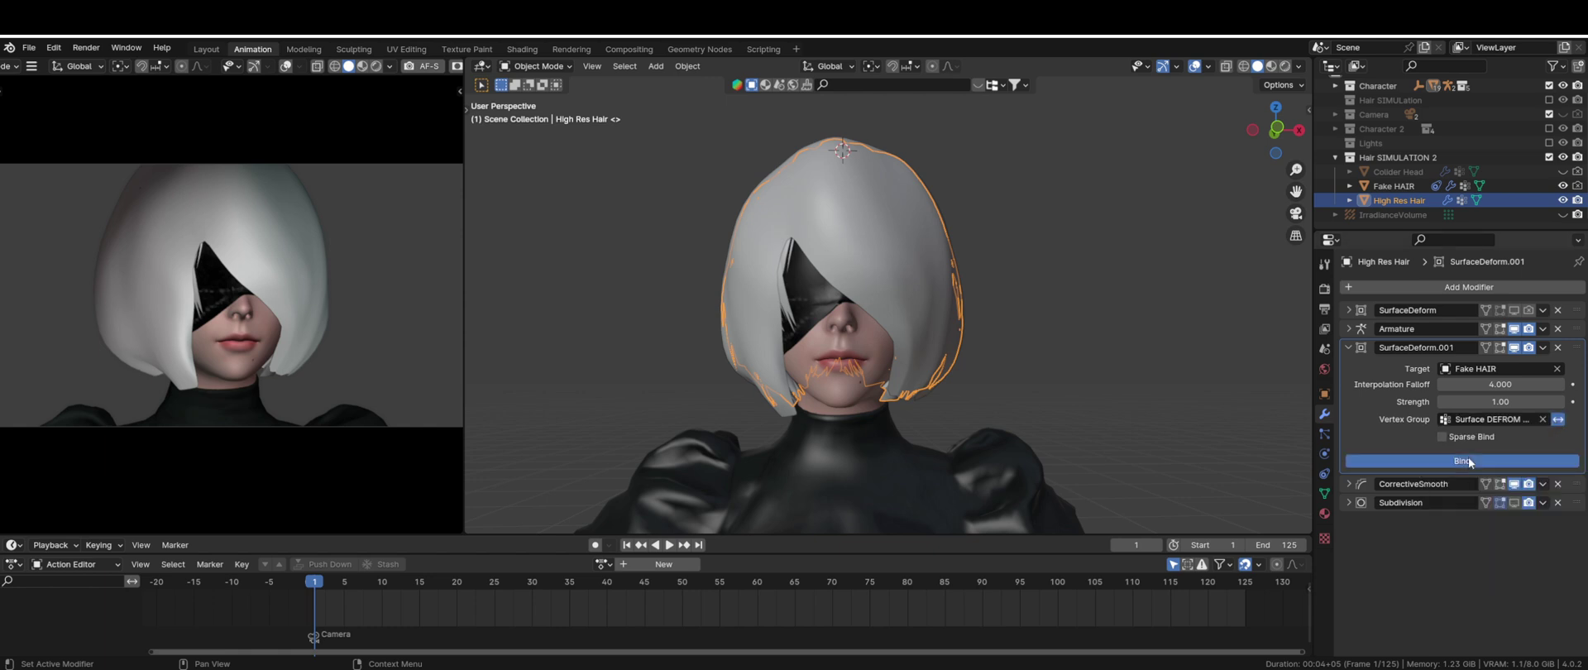
- Bake the cloth simulation of Fake HAIR from its physics cache settings
{"action": "left_click", "coordinate": [953, 240]}
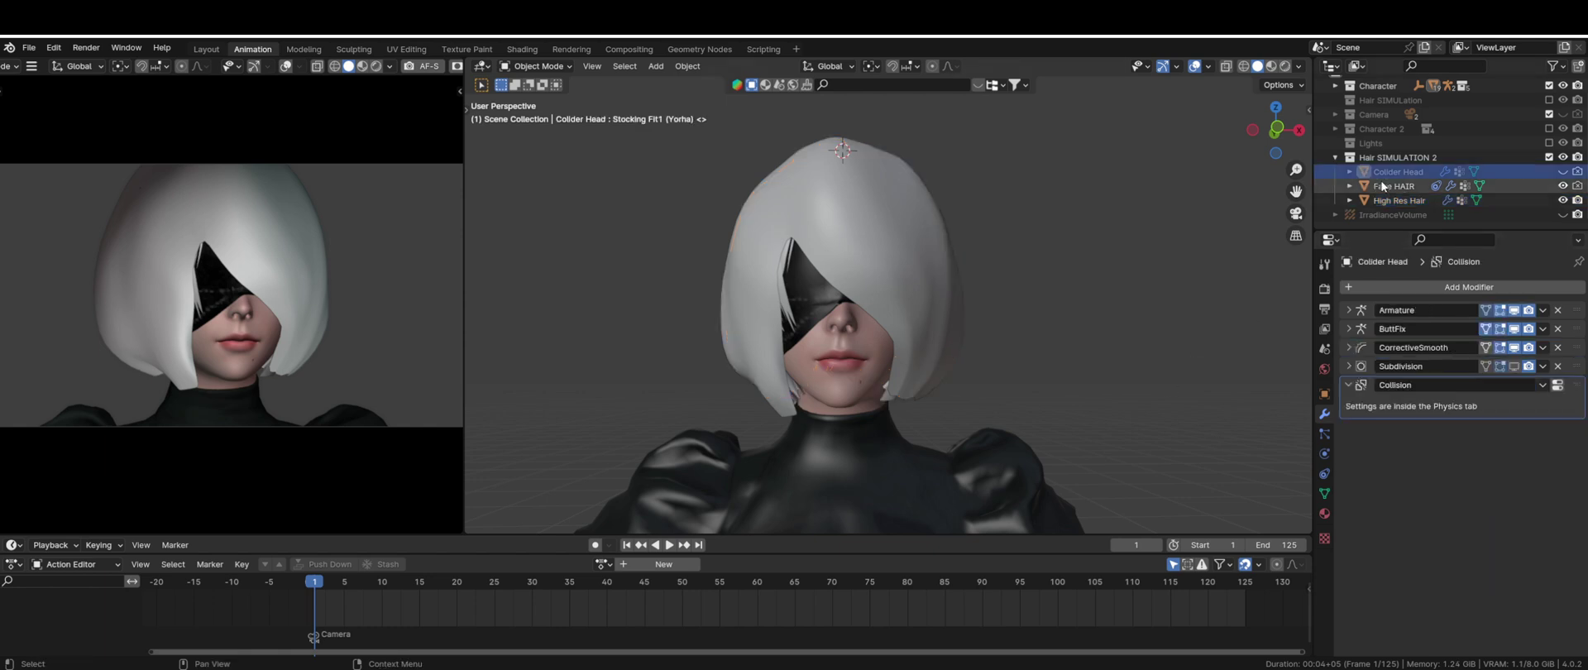
{"action": "left_click", "coordinate": [1324, 474]}
{"action": "scroll", "coordinate": [1438, 488], "scroll_direction": "down", "scroll_amount": 3}
{"action": "left_click", "coordinate": [1433, 467]}
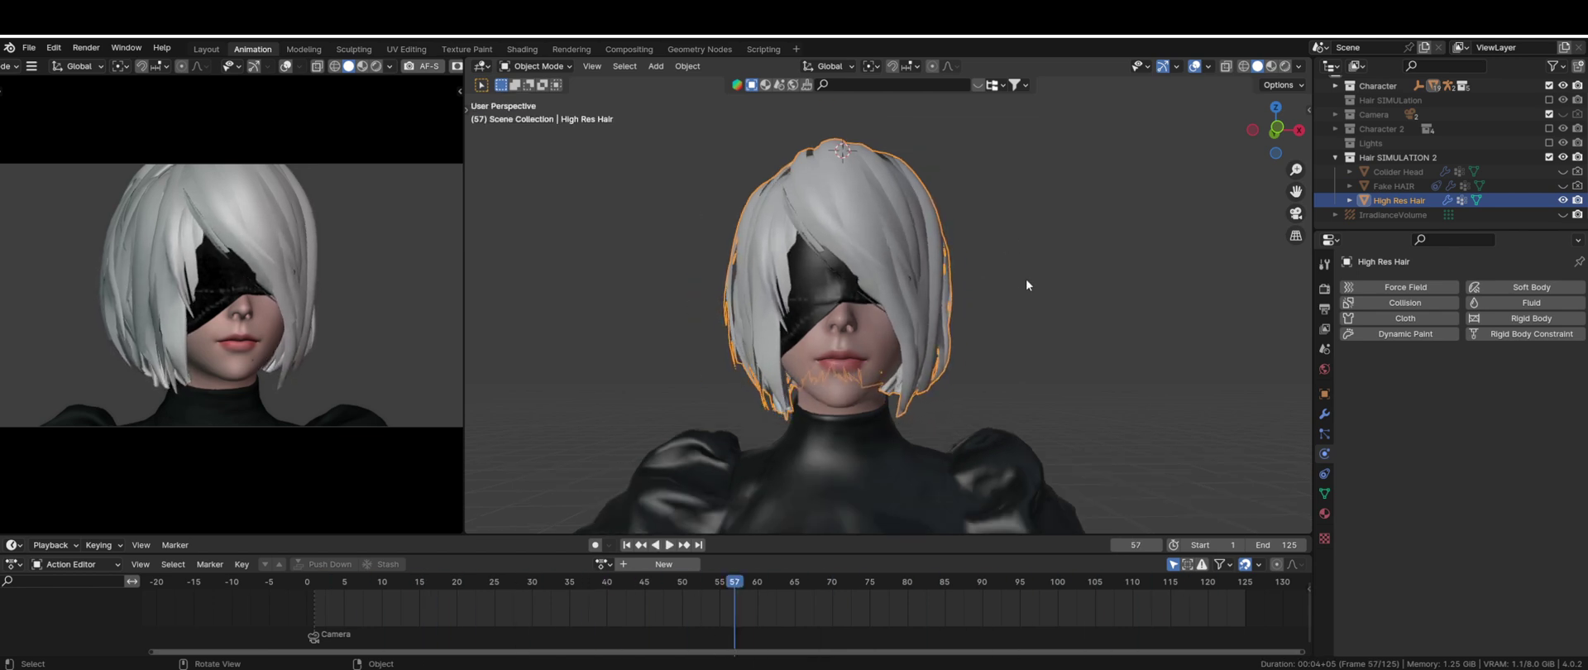
- Unbind High Res Hair's SurfaceDeform.001 modifier, bind it to Fake HAIR again and play the animation
{"action": "key", "text": "Escape"}
{"action": "left_click", "coordinate": [1324, 414]}
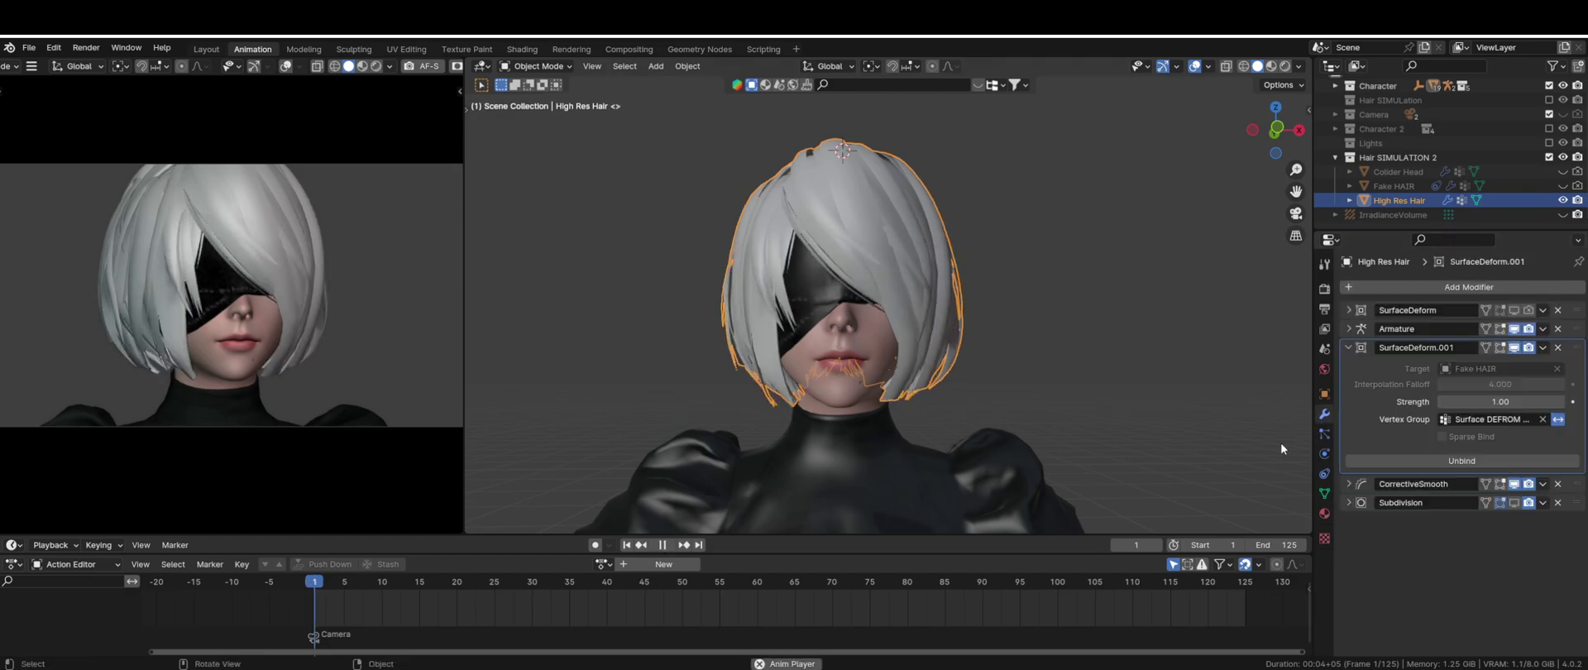
{"action": "key", "text": "space"}
{"action": "left_click", "coordinate": [1455, 460]}
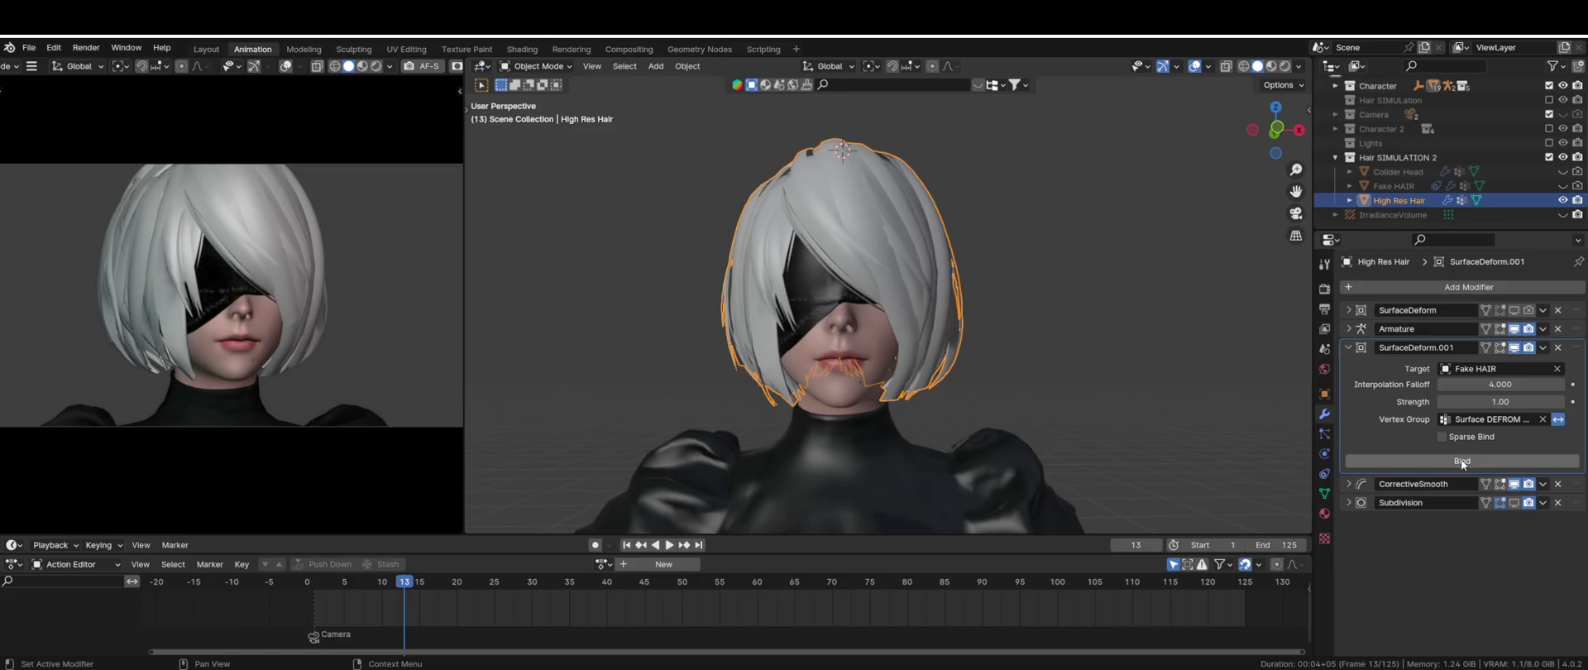
{"action": "left_click", "coordinate": [1461, 461]}
{"action": "key", "text": "space"}
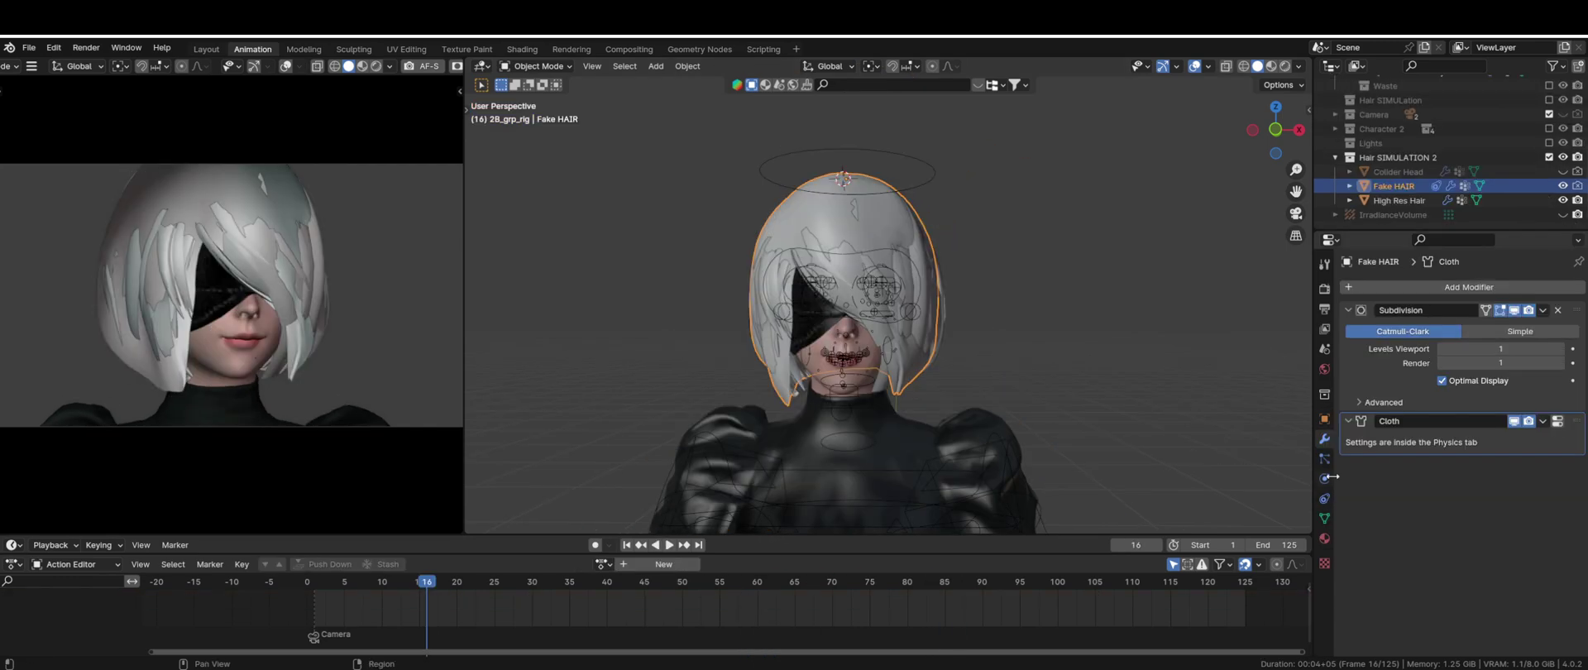
- Refresh the cloth bake of Fake HAIR for the animated character and play the animation from the first frame
{"action": "scroll", "coordinate": [1451, 464], "scroll_direction": "down", "scroll_amount": 3}
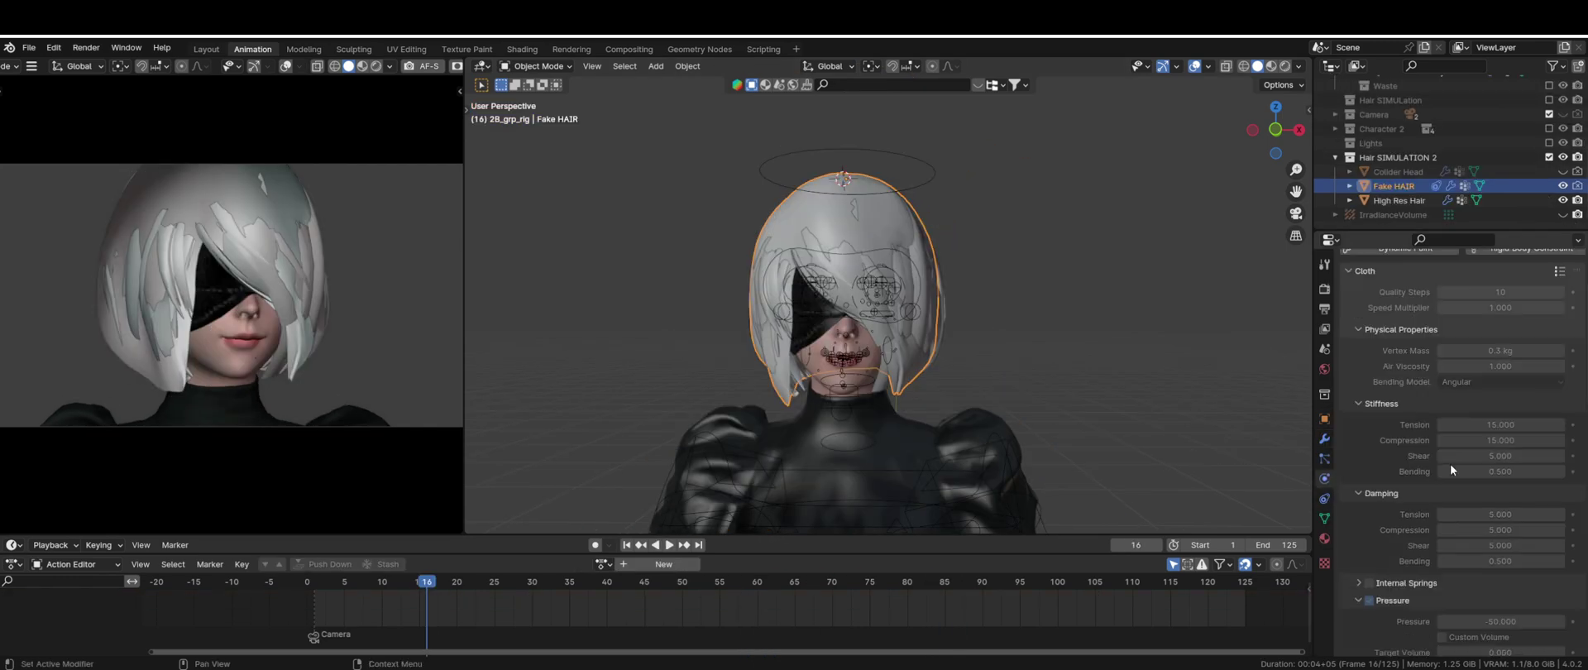
{"action": "scroll", "coordinate": [1451, 464], "scroll_direction": "down", "scroll_amount": 4}
{"action": "left_click", "coordinate": [1408, 528]}
{"action": "key", "text": "shift+Left"}
{"action": "key", "text": "space"}
{"action": "middle_click_drag", "start_coordinate": [985, 316], "coordinate": [944, 347]}
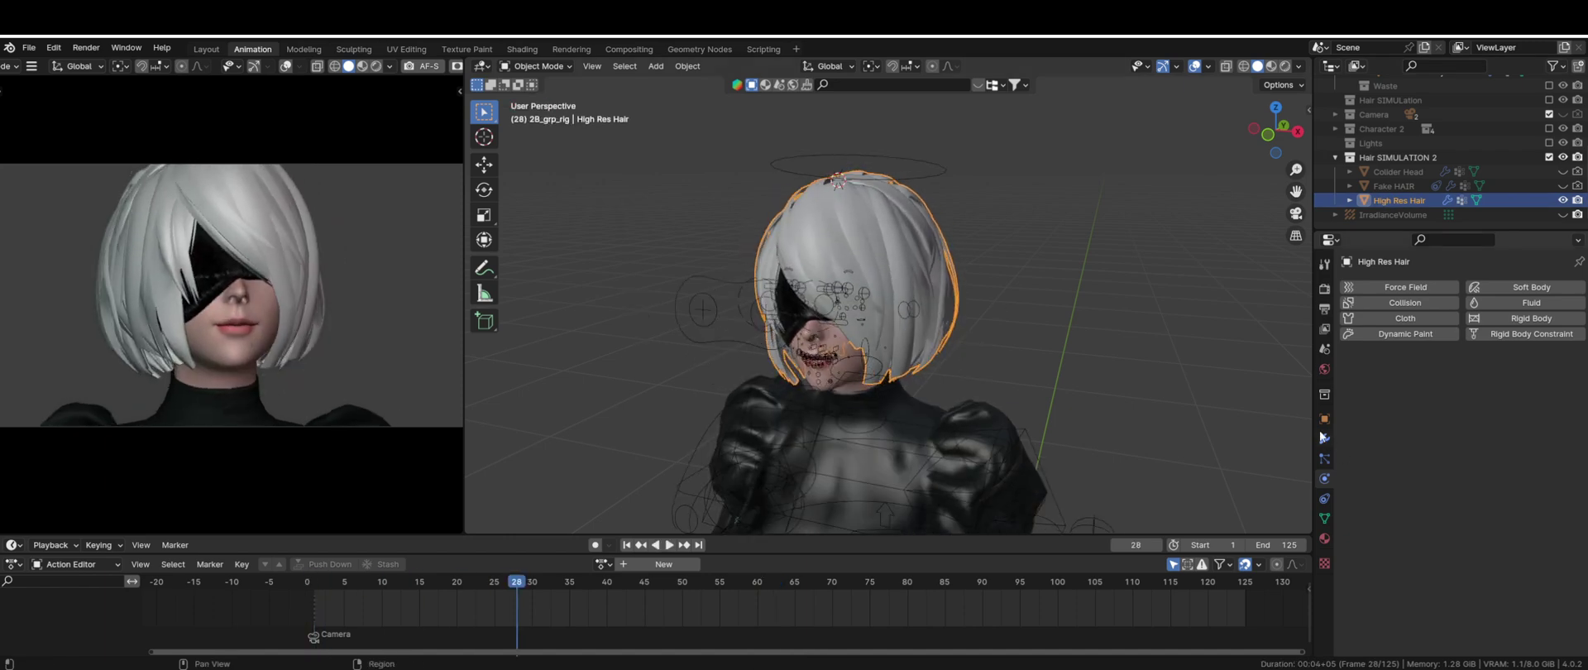
- Move SurfaceDeform.001 to the top of High Res Hair's modifier stack, above SurfaceDeform and Armature, and play the animation to check the hair
{"action": "left_click", "coordinate": [1324, 439]}
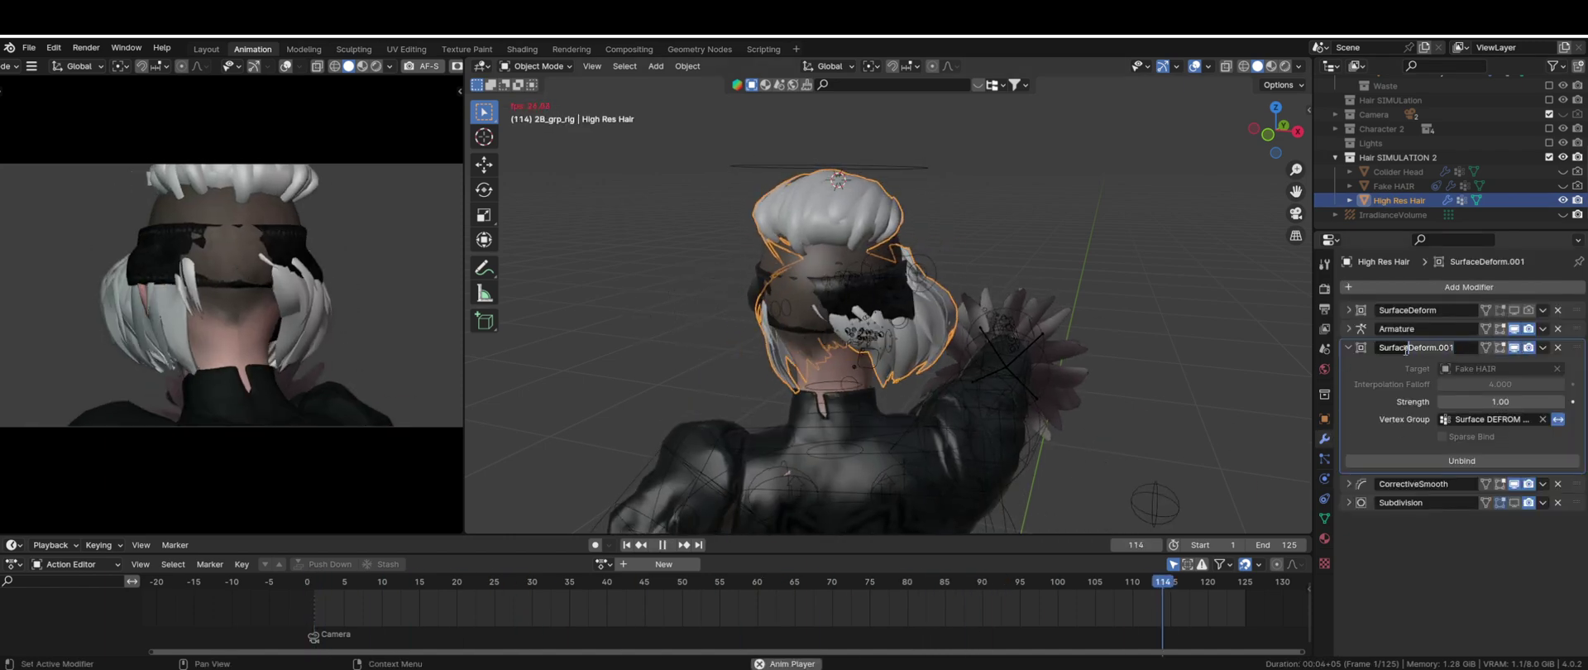
{"action": "key", "text": "Escape"}
{"action": "left_click", "coordinate": [1470, 355]}
{"action": "left_click", "coordinate": [1468, 354]}
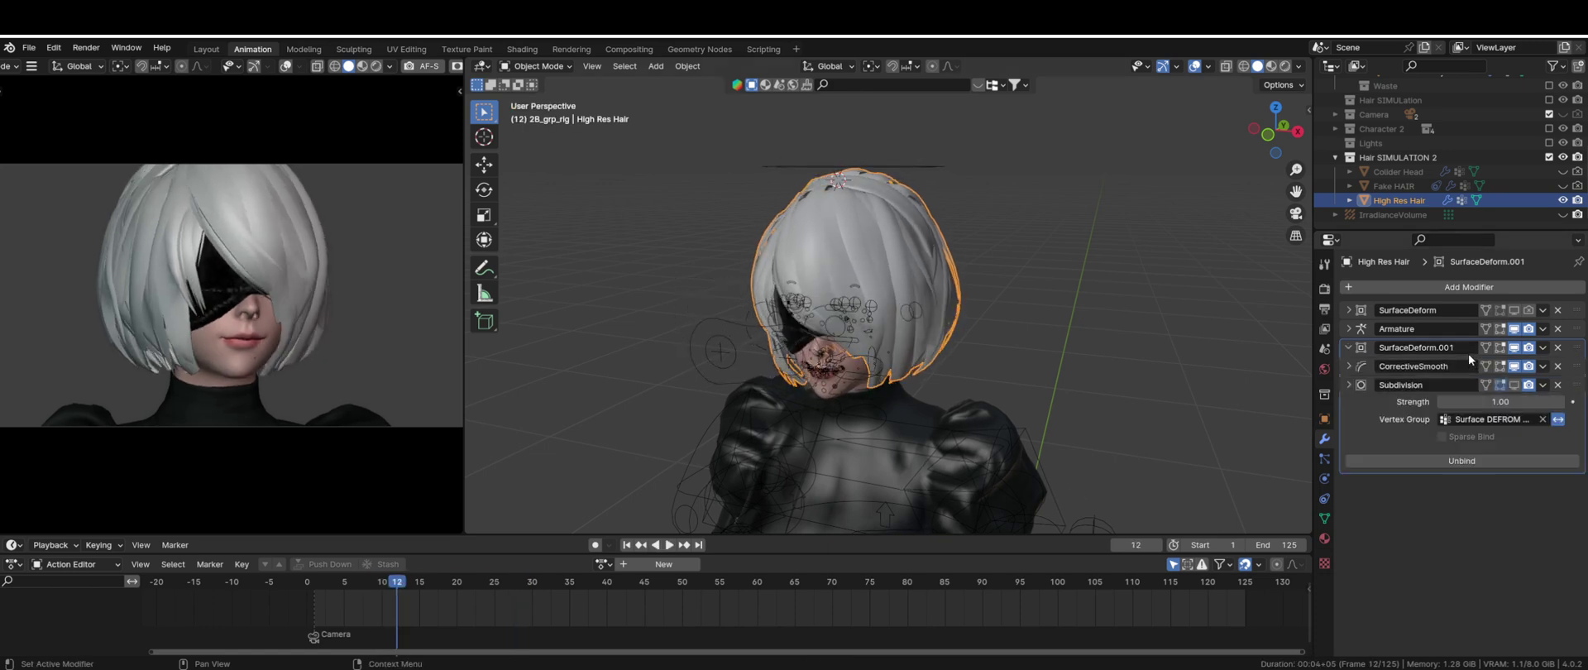
{"action": "key", "text": "space"}
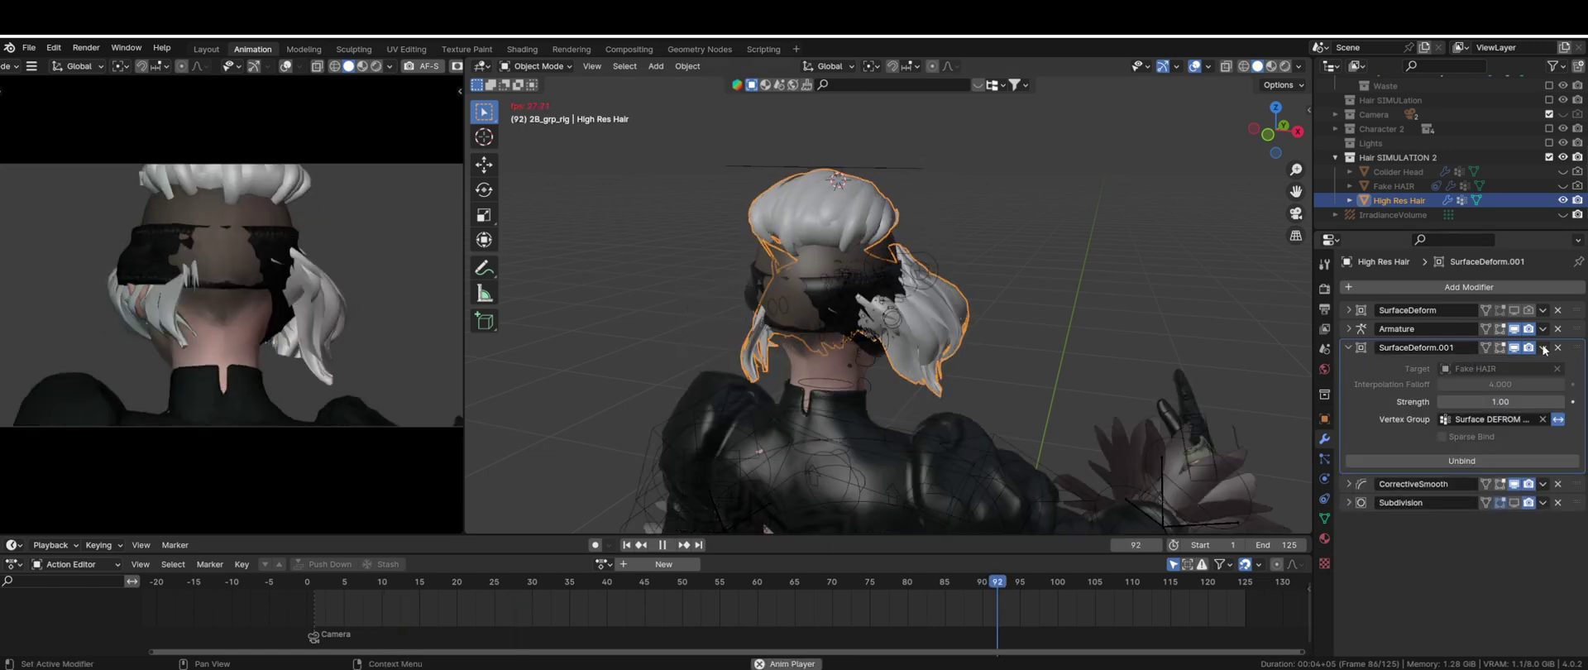
{"action": "key", "text": "space"}
{"action": "key", "text": "shift+Left"}
{"action": "left_click_drag", "start_coordinate": [1576, 346], "coordinate": [1577, 306]}
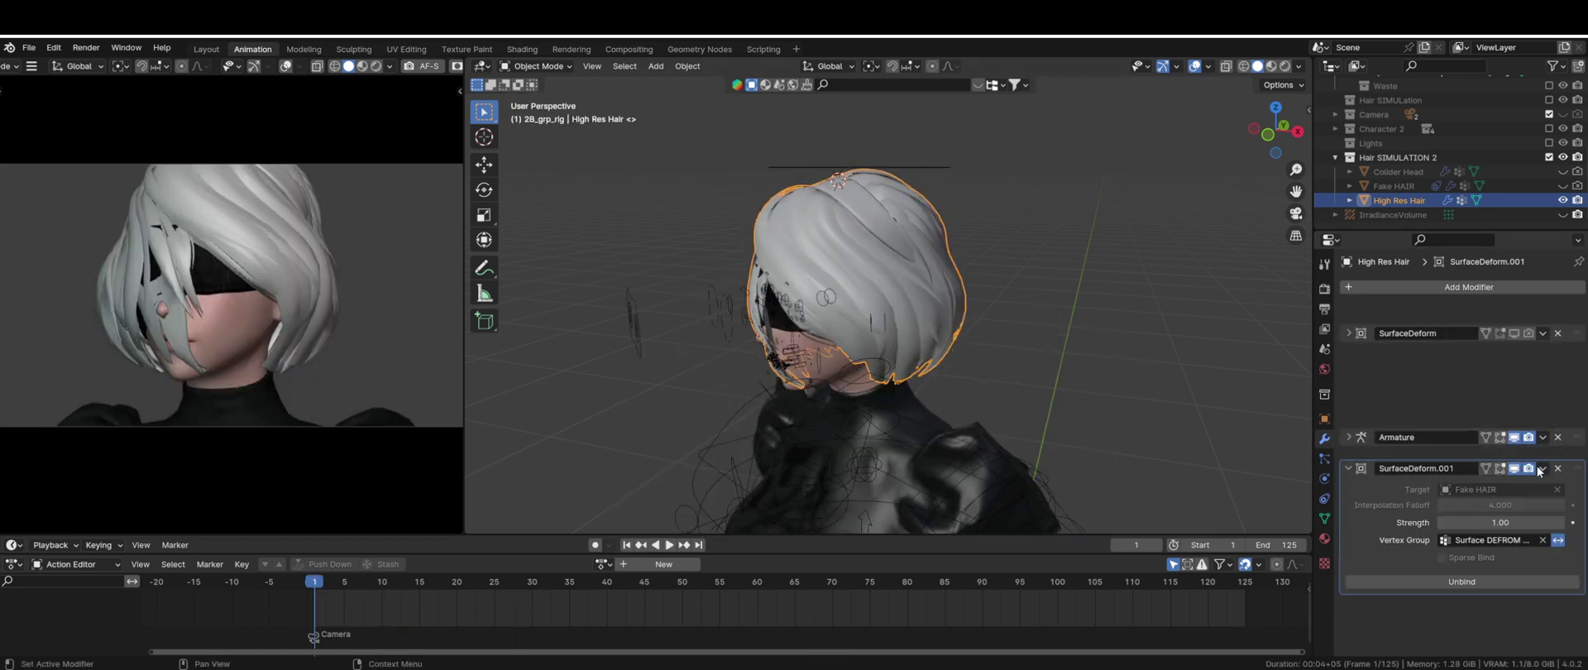
{"action": "key", "text": "space"}
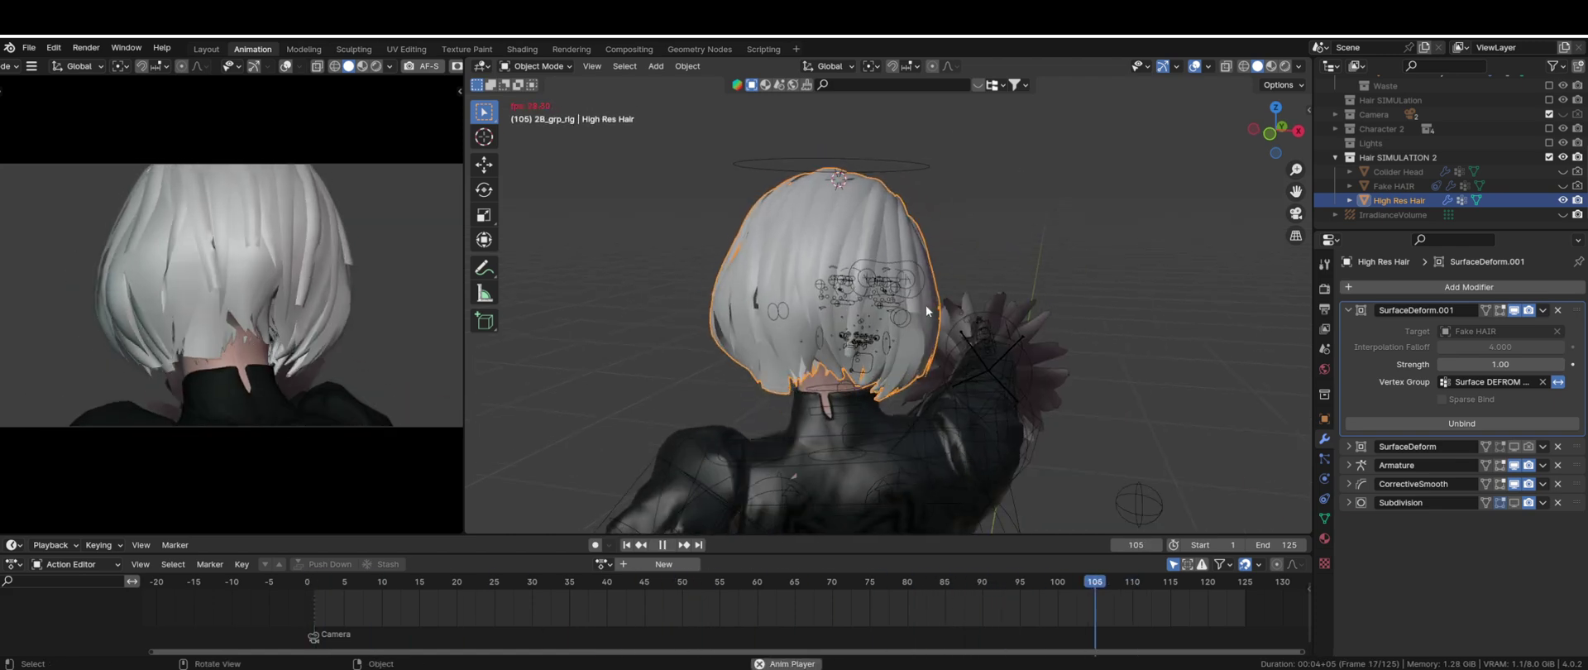
{"action": "middle_click_drag", "start_coordinate": [933, 300], "coordinate": [877, 286]}
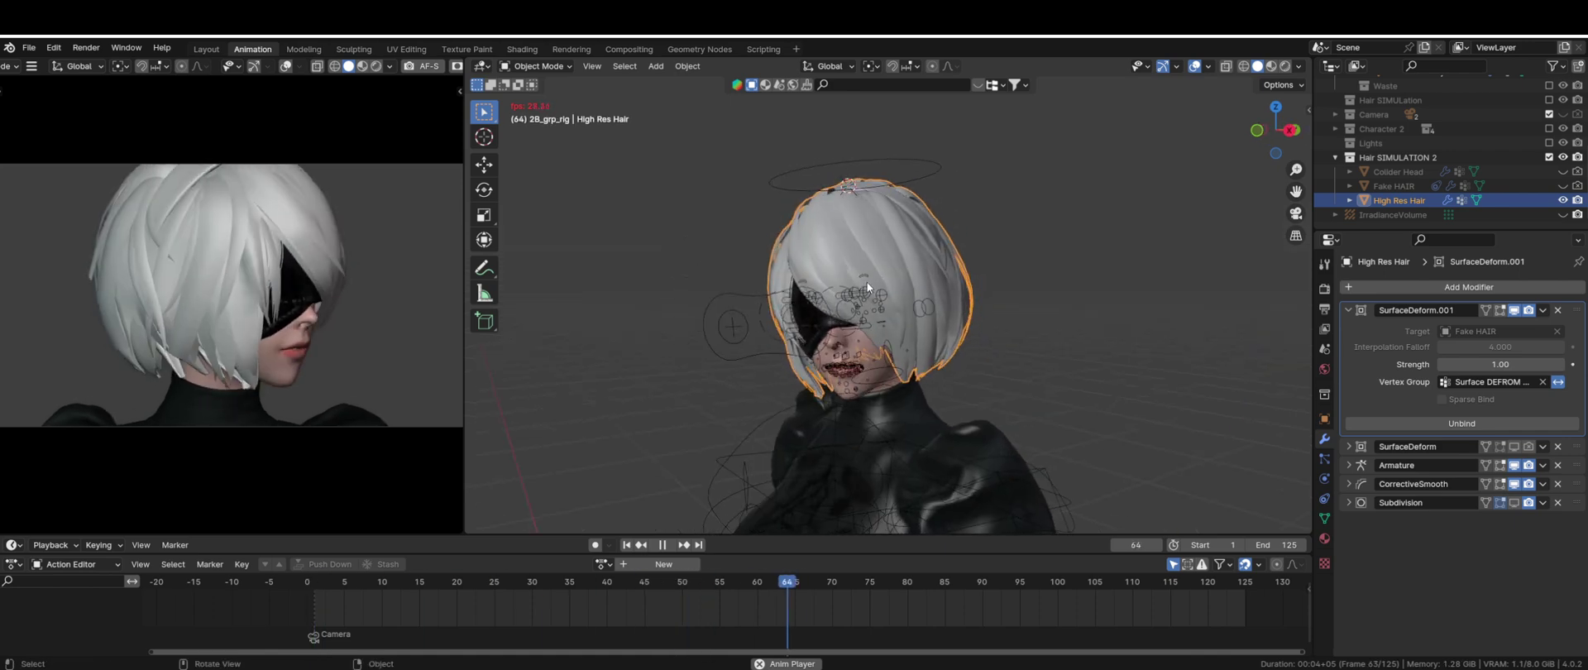